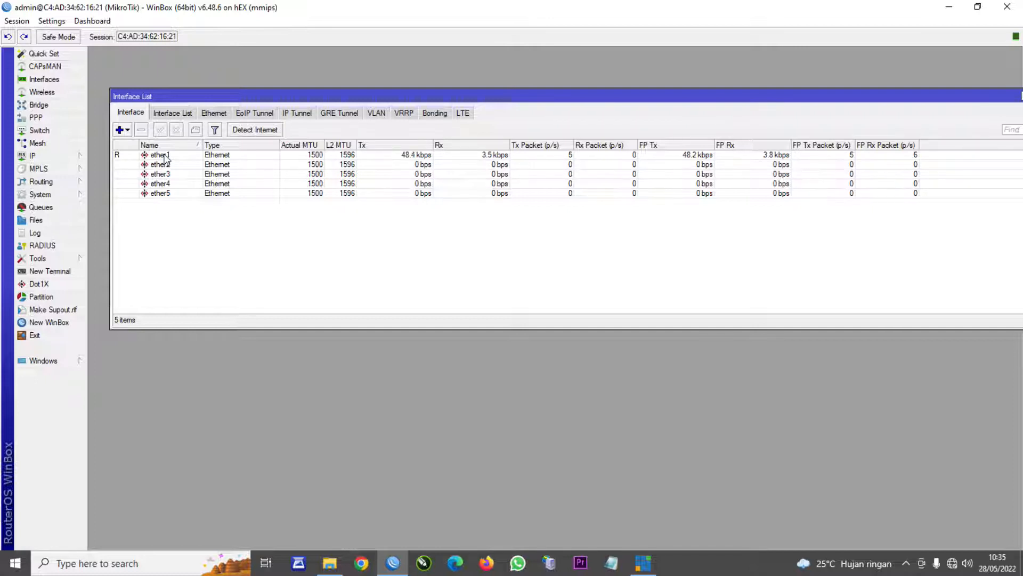
- Comment the interfaces: ether1 as 'ISP 1', ether2 as 'ISP 2', ether3 as 'HUB'
right_click(165, 156)
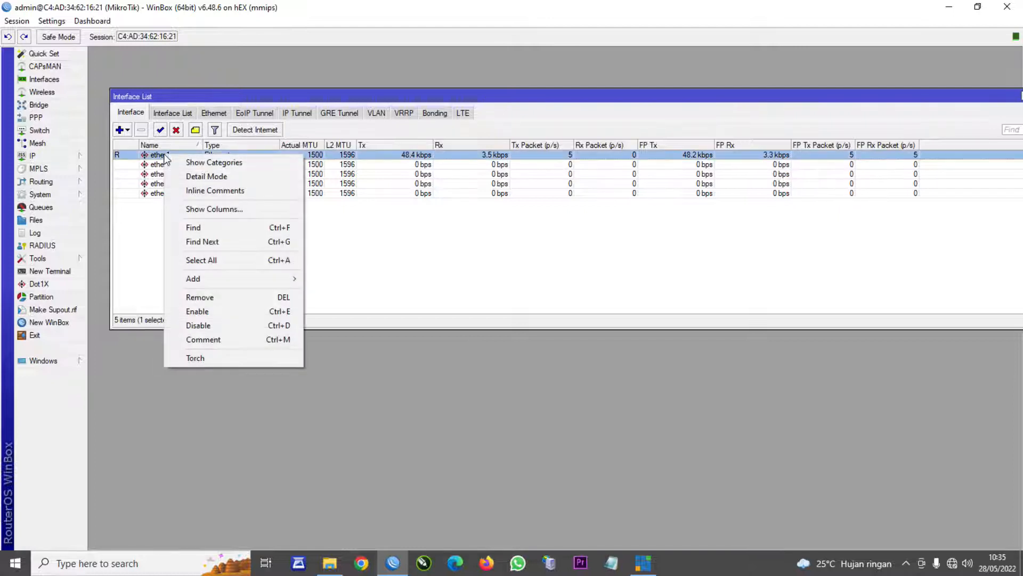
click(211, 339)
text(ISP 1)
click(647, 291)
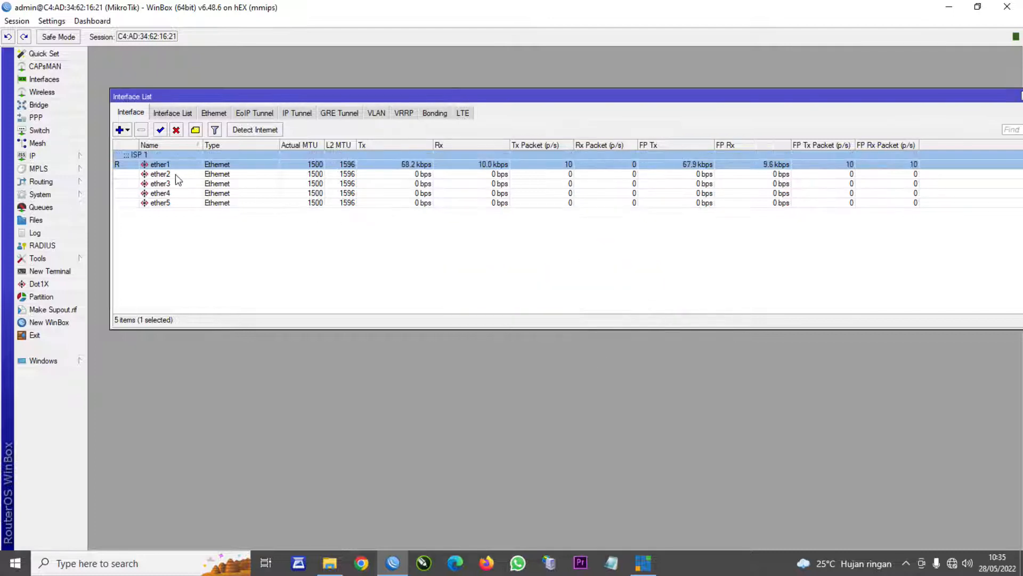
right_click(169, 174)
click(212, 357)
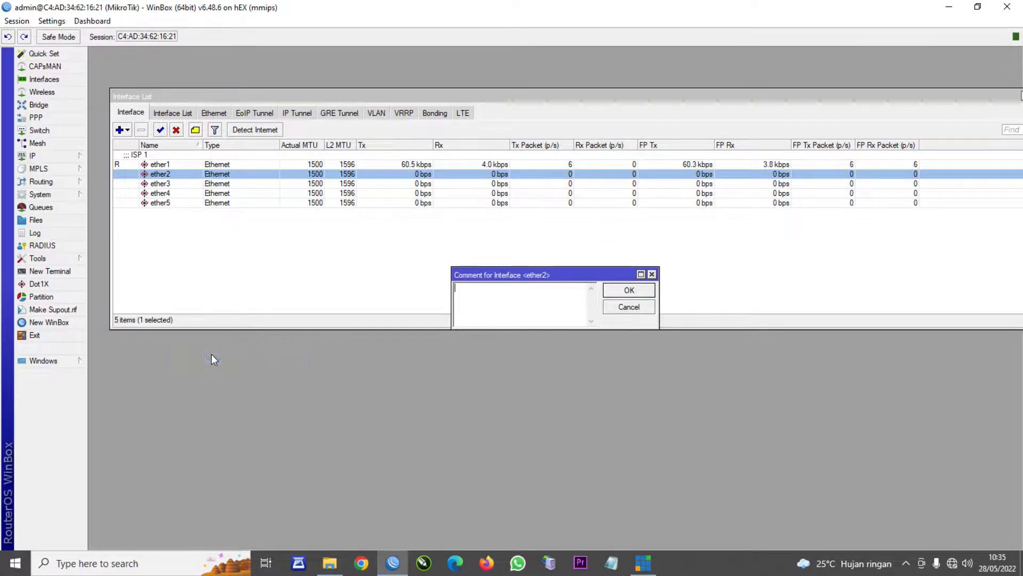
text(ISP 2)
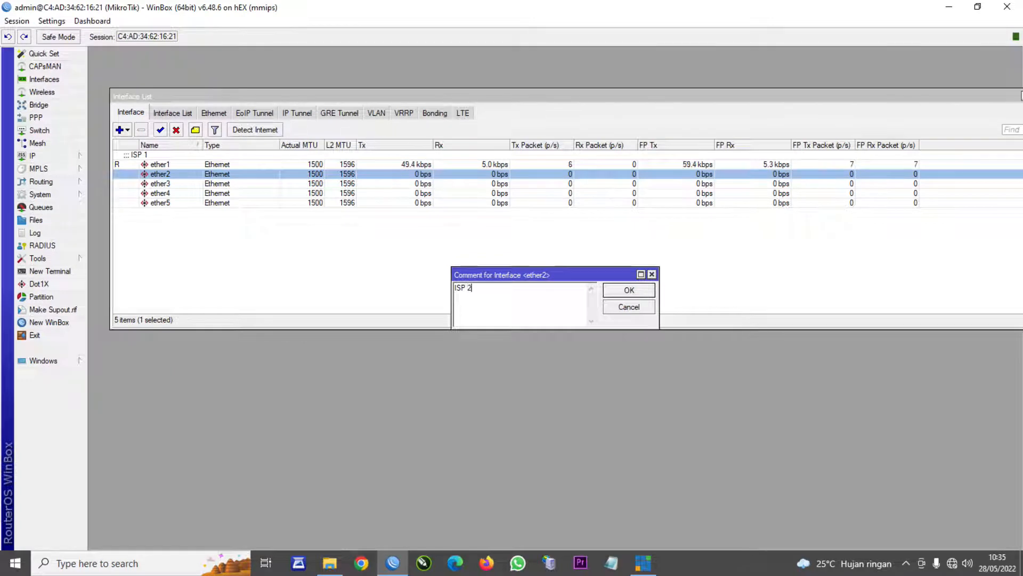
key(Return)
right_click(163, 195)
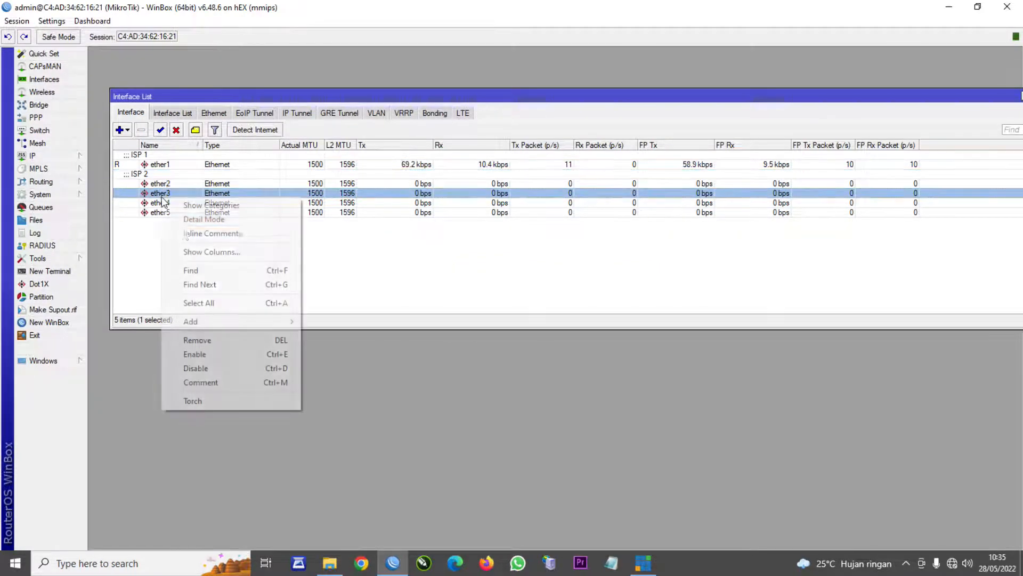
click(207, 389)
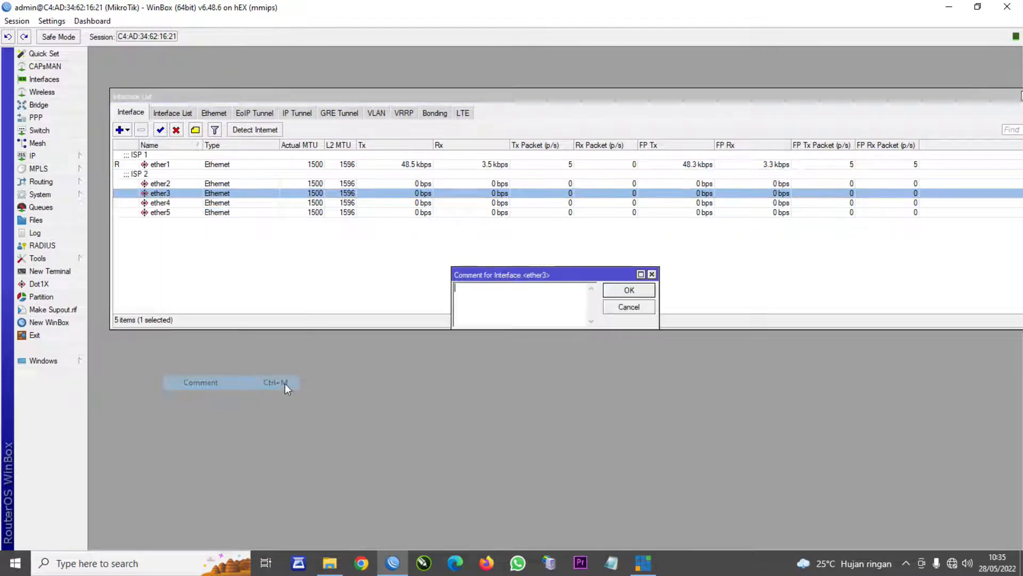
text(HUB)
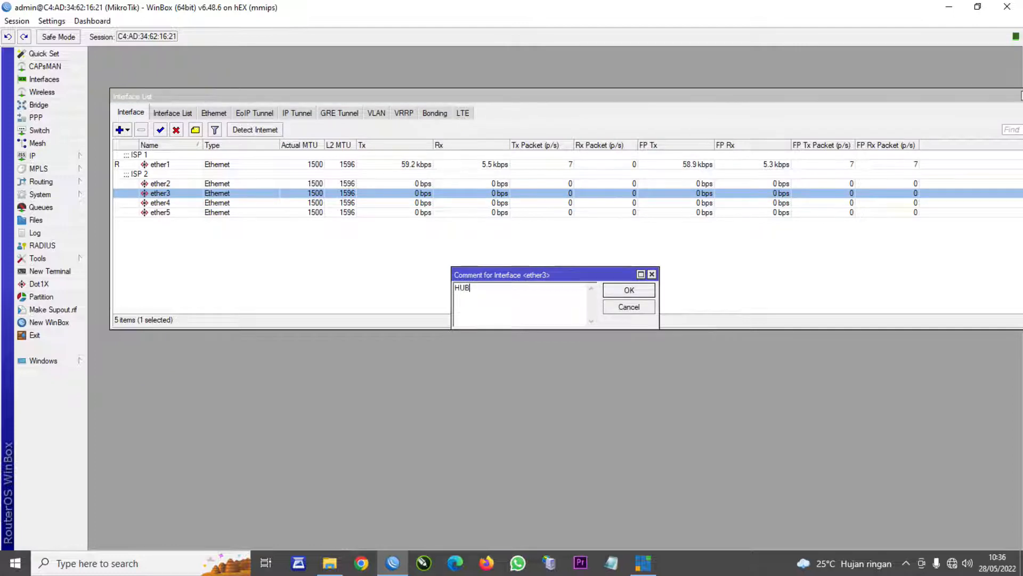
click(649, 291)
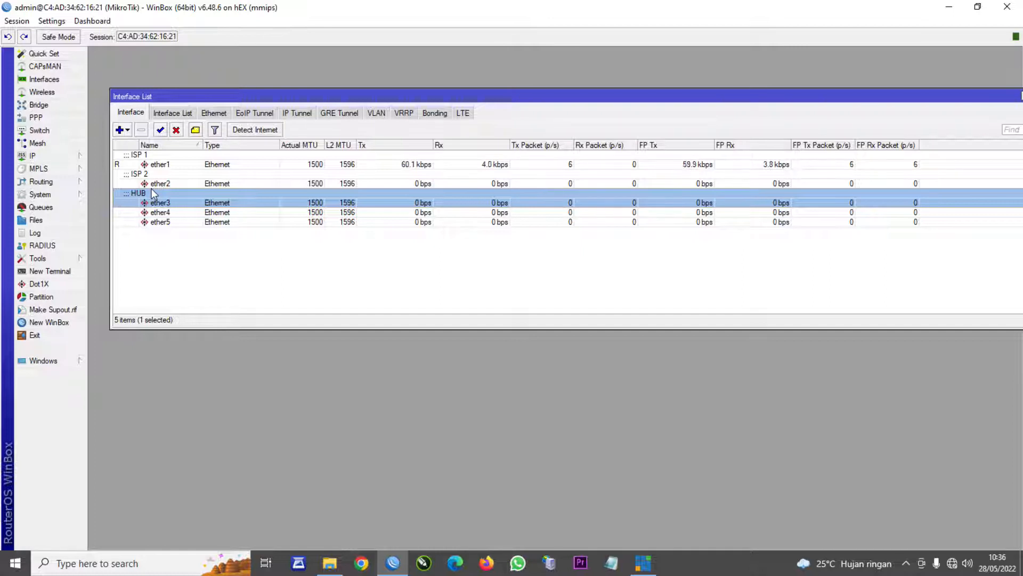
- Open the IP Addresses list and begin a new address entry
click(47, 158)
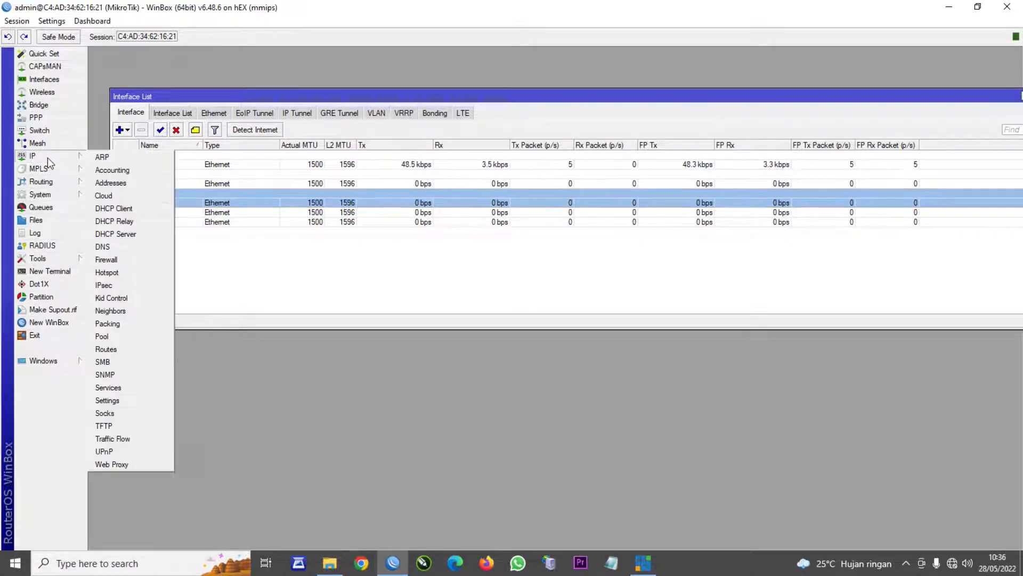
click(103, 185)
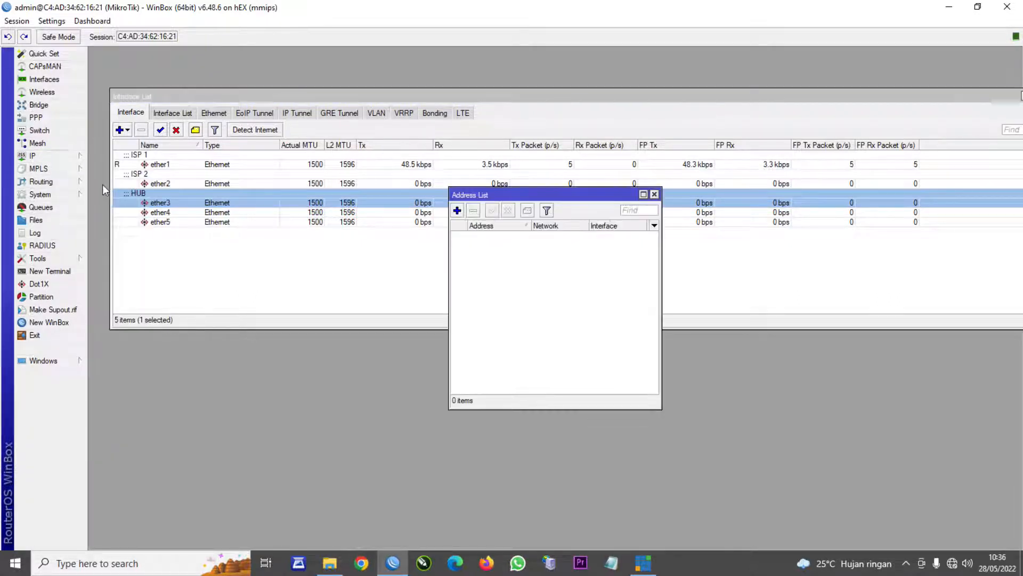
click(457, 214)
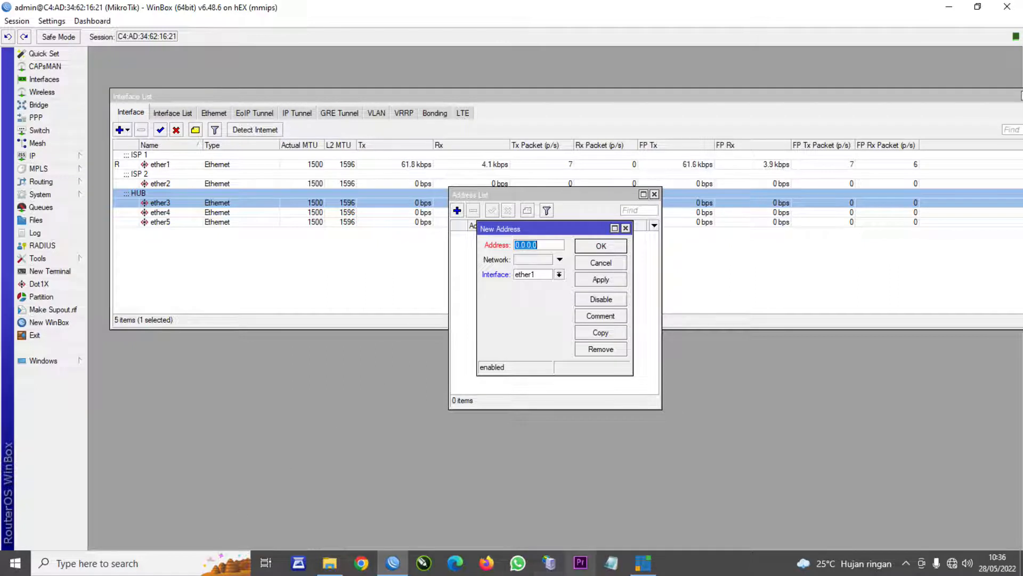
- Note 'getwei 192.168.30.1' and 'ip 192.168.30.3' in Notepad, then minimize it
click(611, 566)
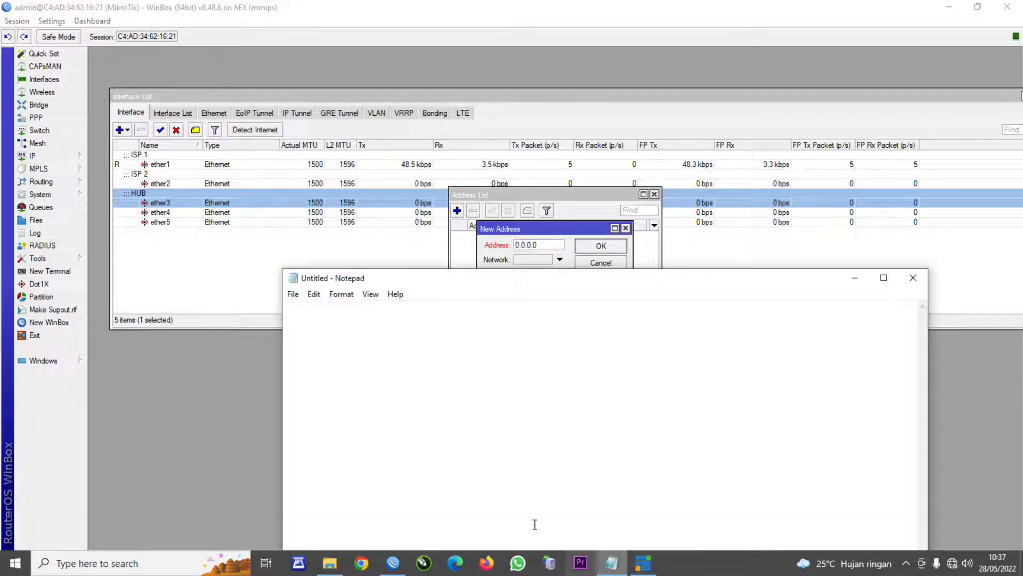
drag(387, 277, 407, 161)
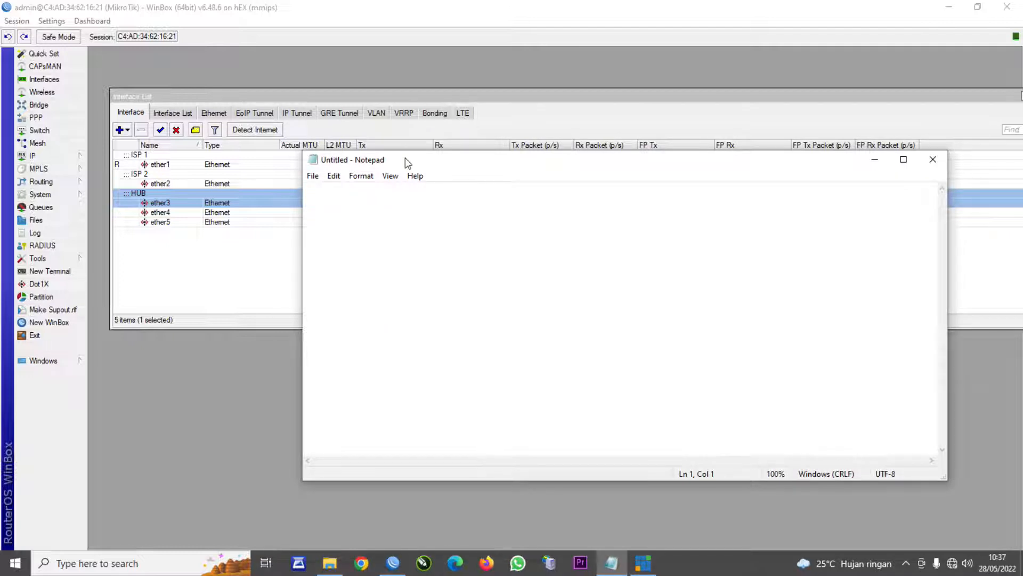
text(getwei 192.168.30.1)
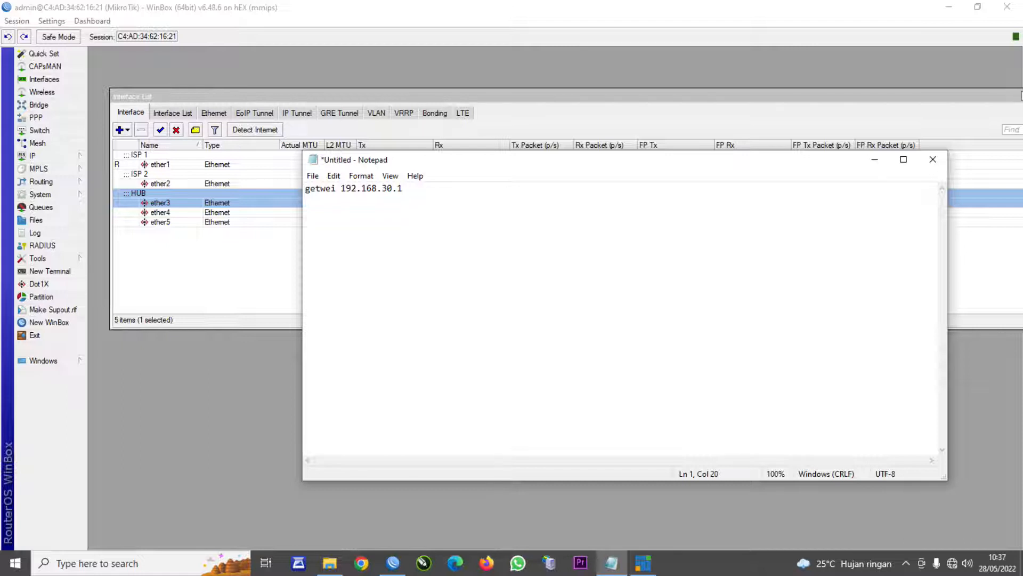
key(Return)
text(ip 192.168.30.3)
click(875, 159)
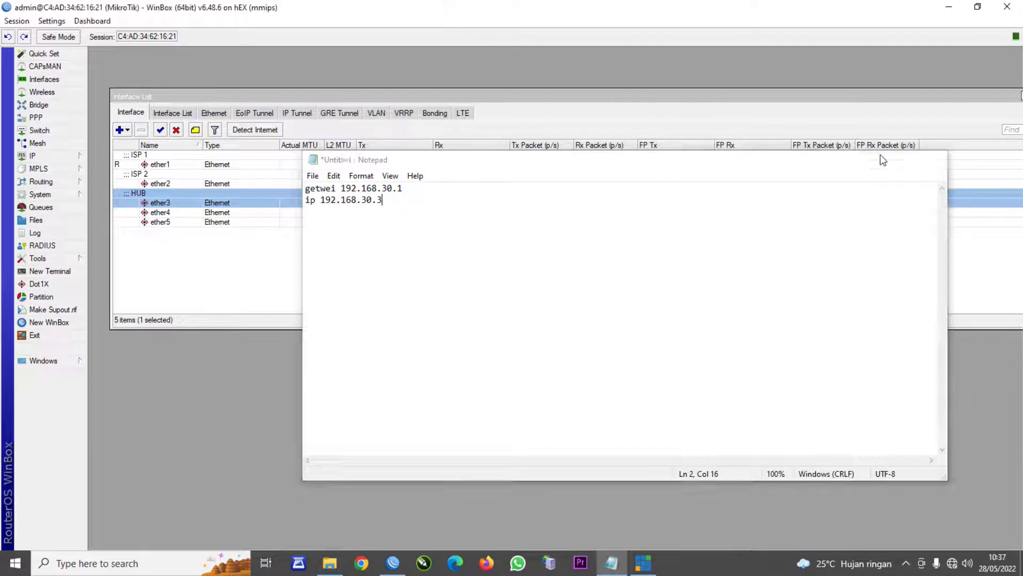
text(19)
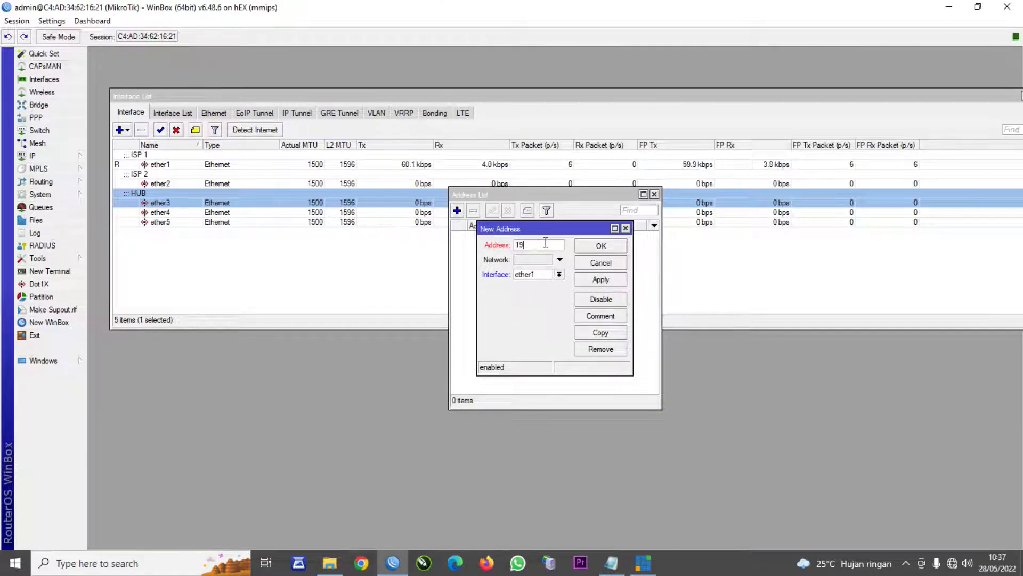
text(2.168.10.3)
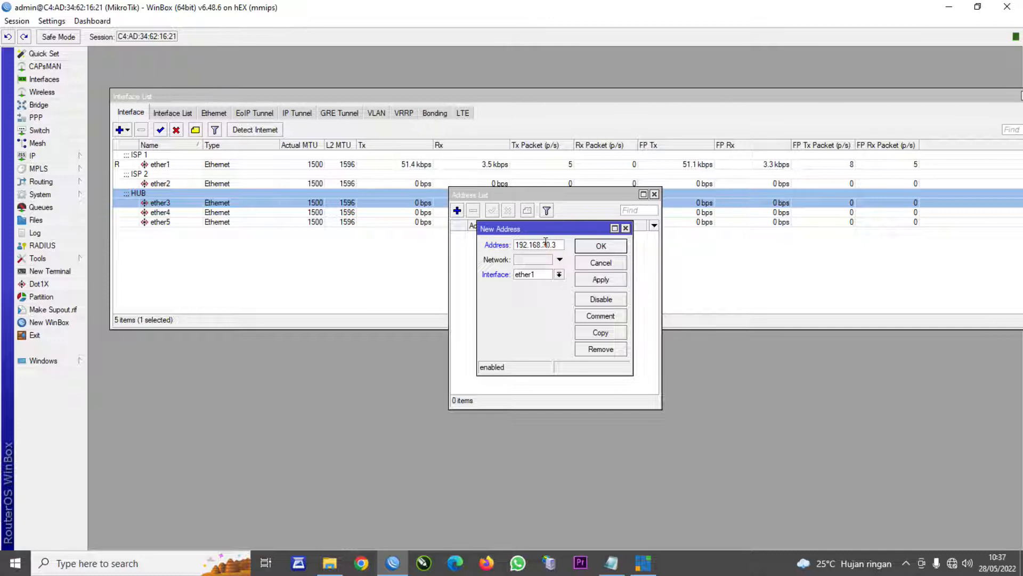
- Save the address 192.168.30.3 on interface ether1
click(560, 275)
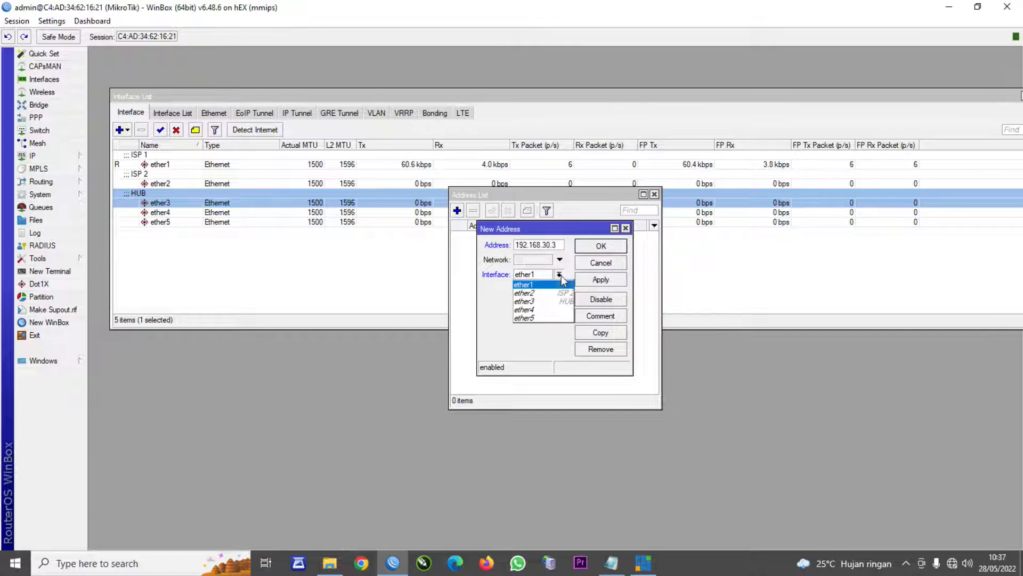
click(553, 284)
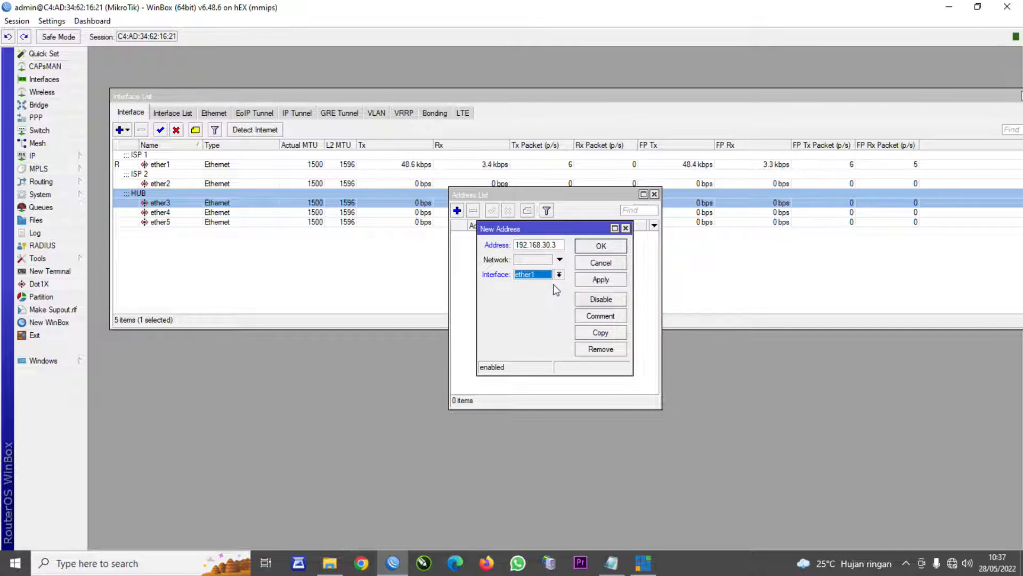
click(600, 281)
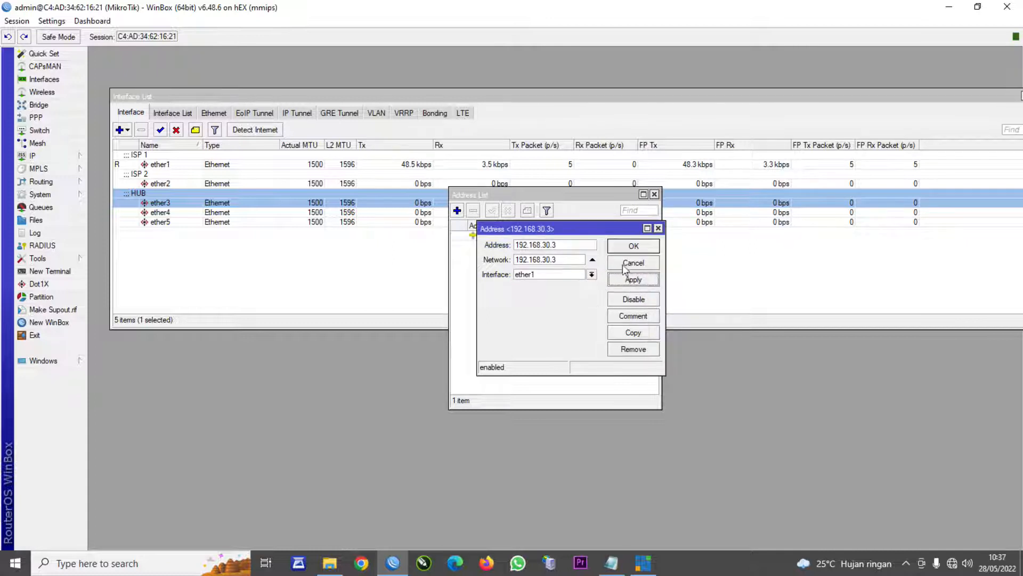
click(634, 246)
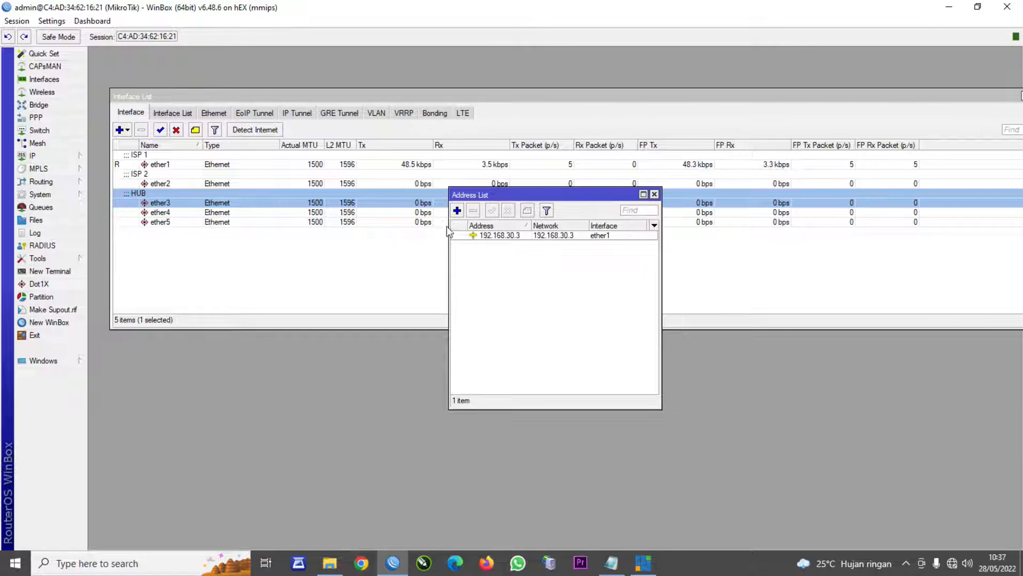
click(457, 210)
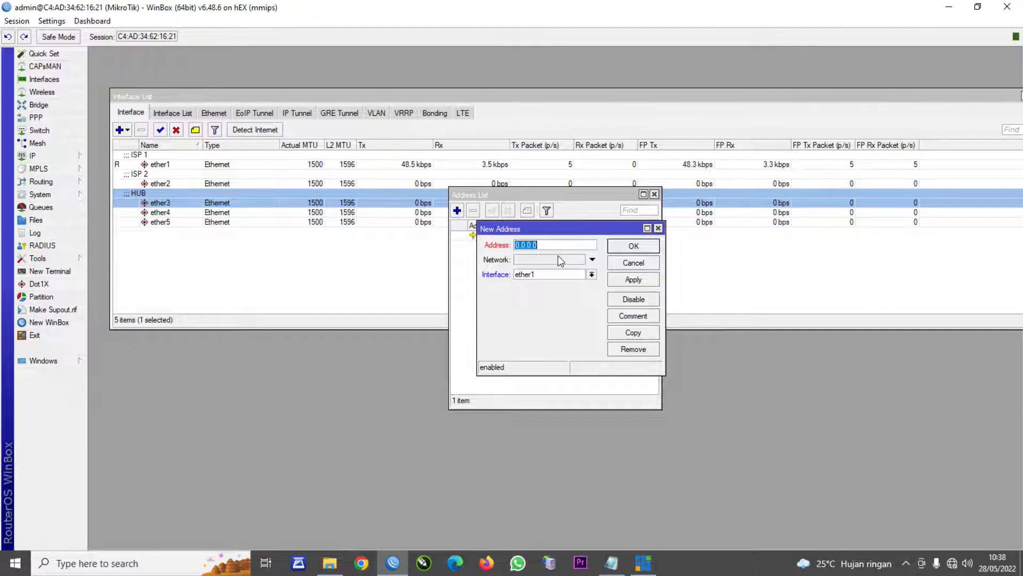
- Save the address 192.168.1.10 on interface ether2
text(192.168.1.10)
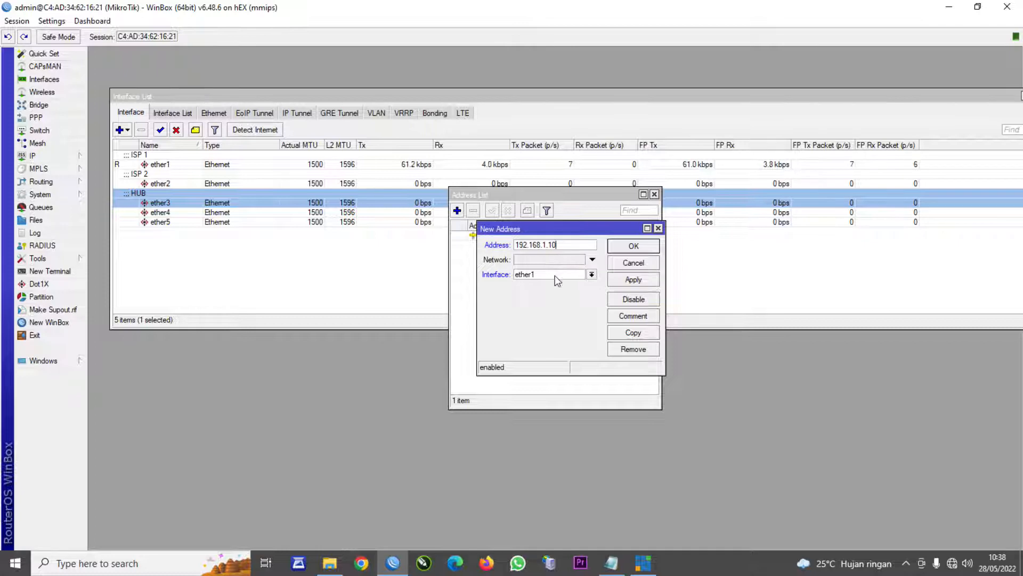
click(555, 276)
click(546, 293)
click(633, 279)
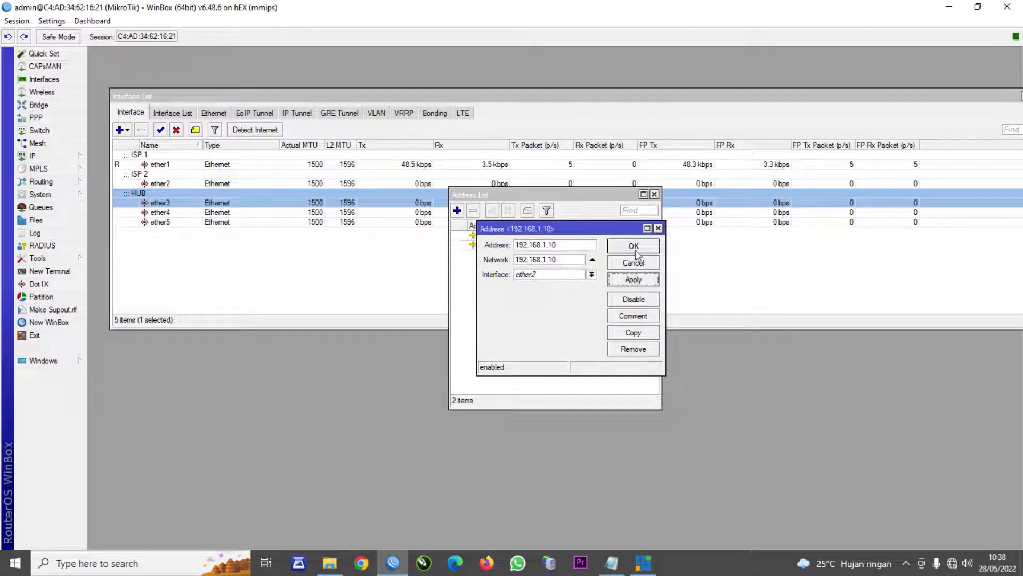
click(634, 245)
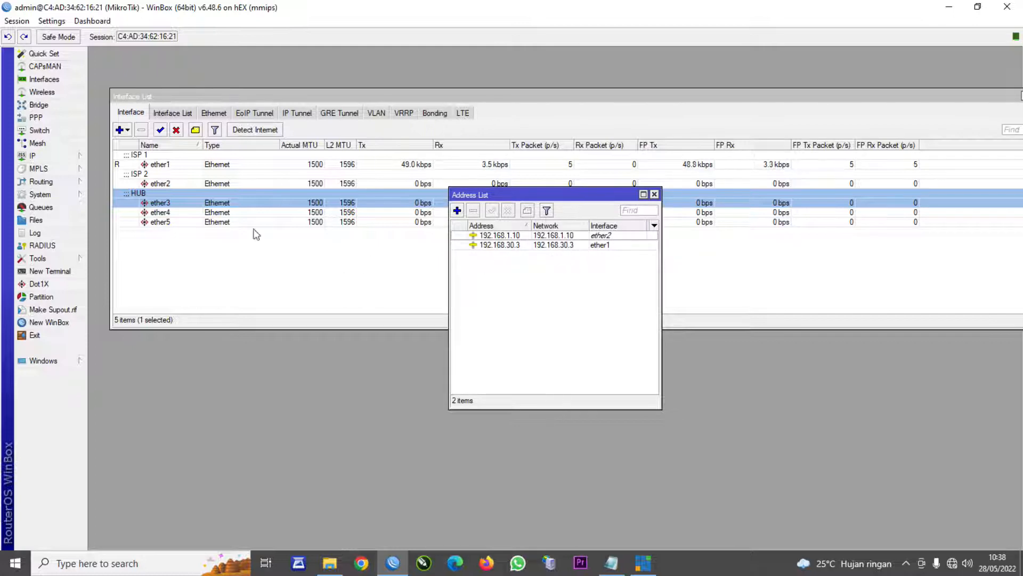
click(456, 211)
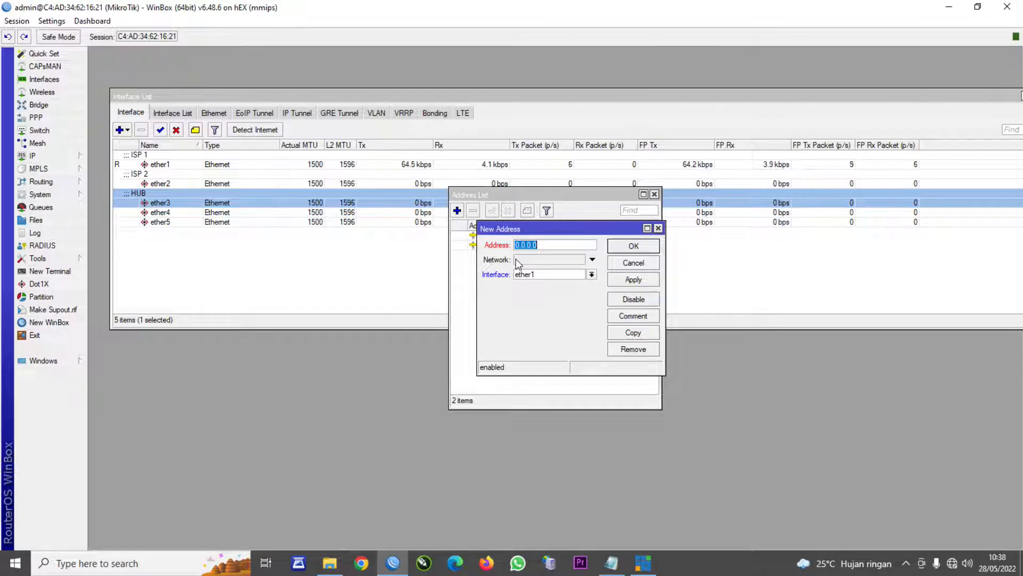
- Add 192.168.88.1/24 on ether3 and widen the Address column to show it fully
text(192.168.88)
text(24)
click(528, 274)
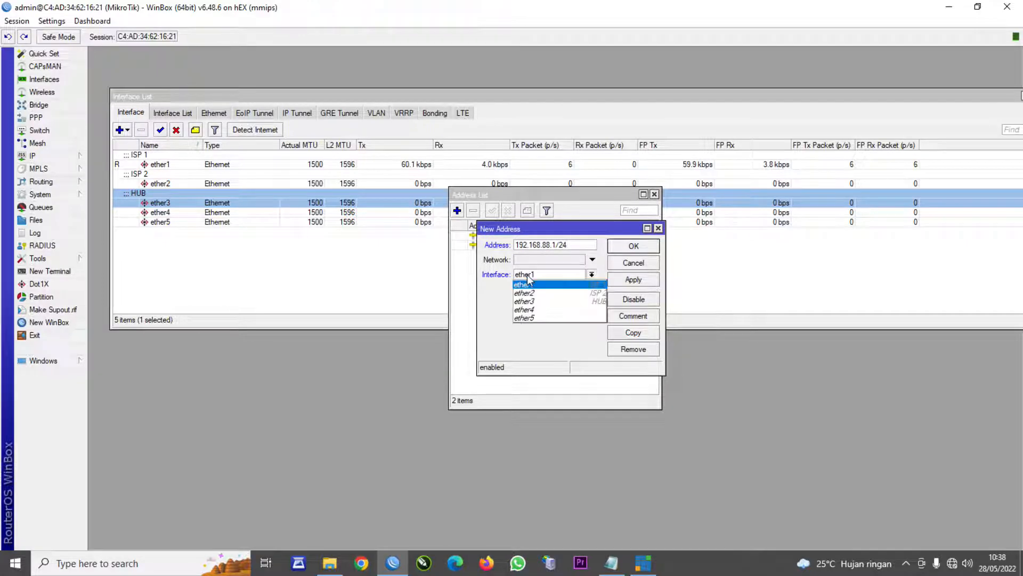
click(533, 302)
click(641, 282)
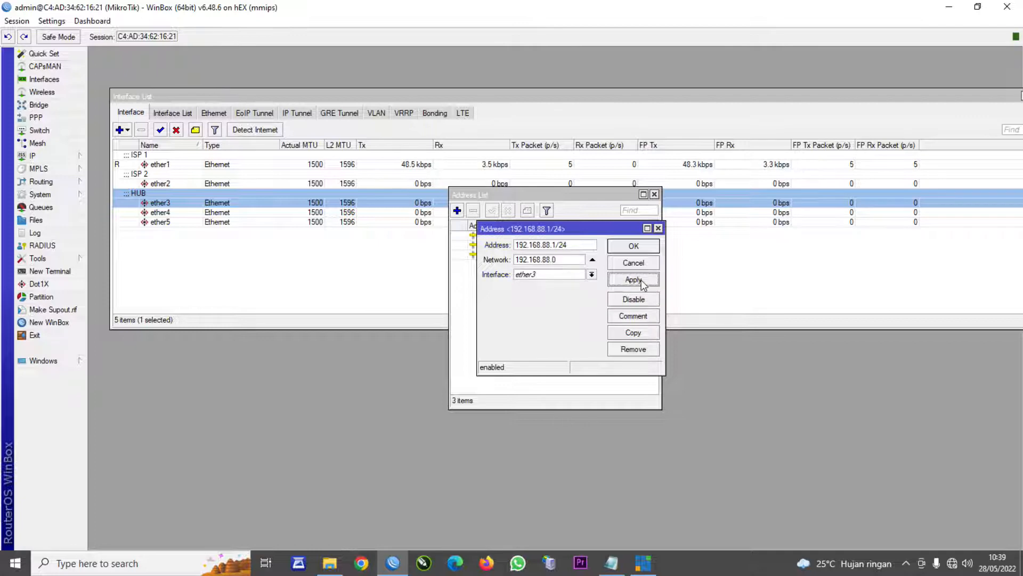
click(634, 248)
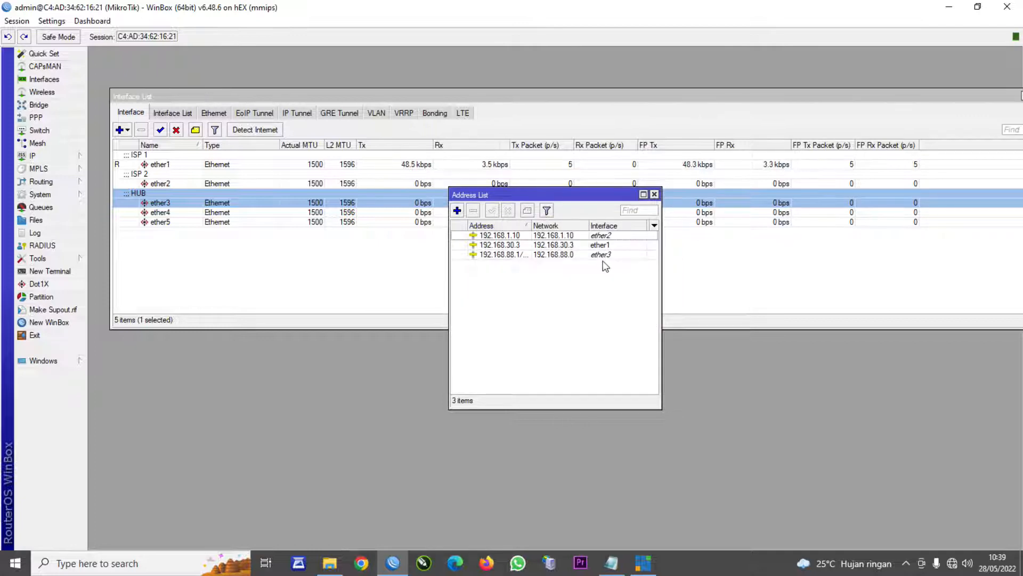
drag(530, 228, 539, 229)
- Change the 192.168.30.3 address to 192.168.30.3/24
double_click(533, 246)
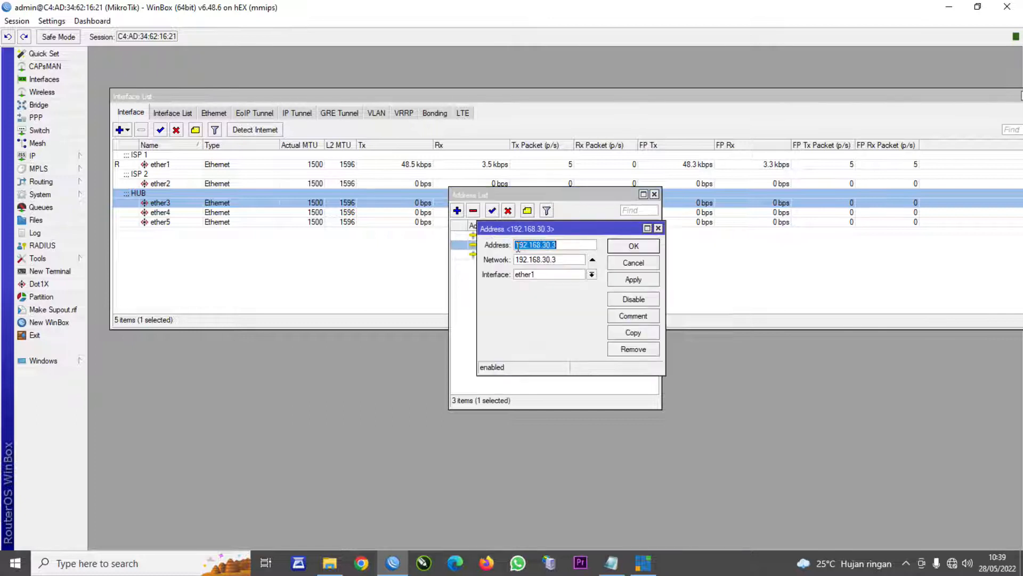
click(566, 248)
text(/2)
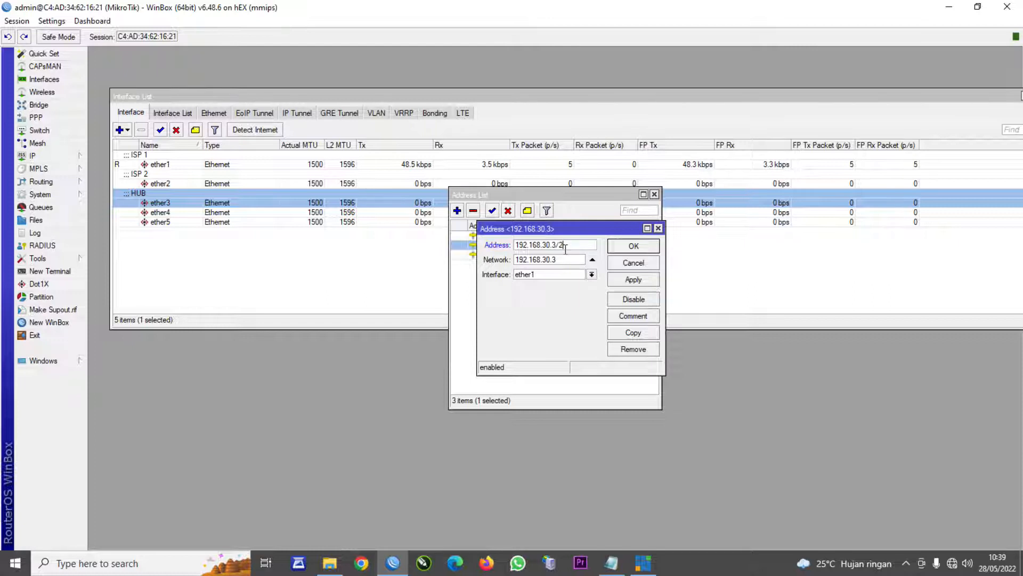
click(631, 249)
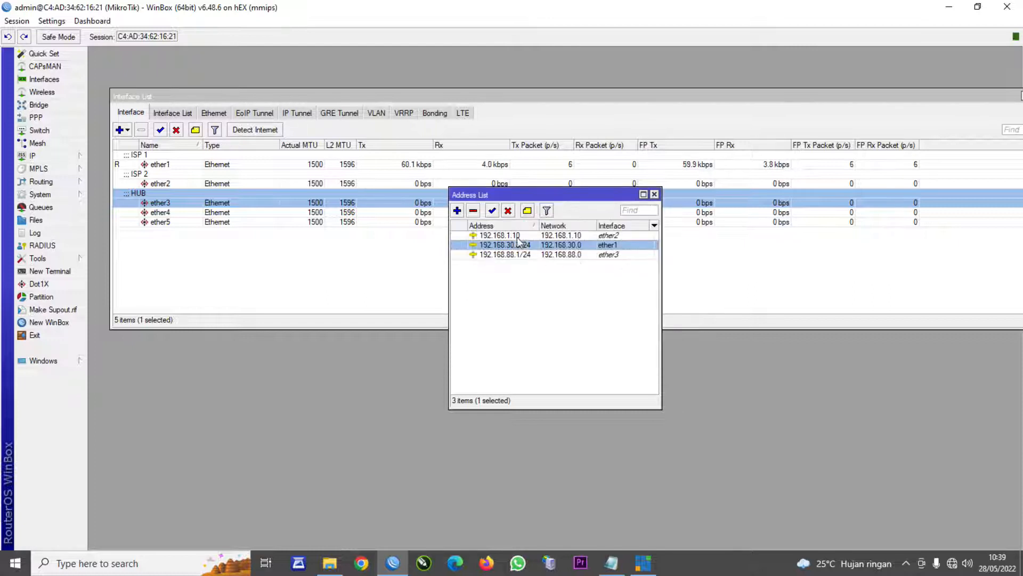
- Change 192.168.1.10 to 192.168.1.10/24 and recheck the 192.168.30.3/24 entry
double_click(532, 245)
click(560, 246)
text(/24)
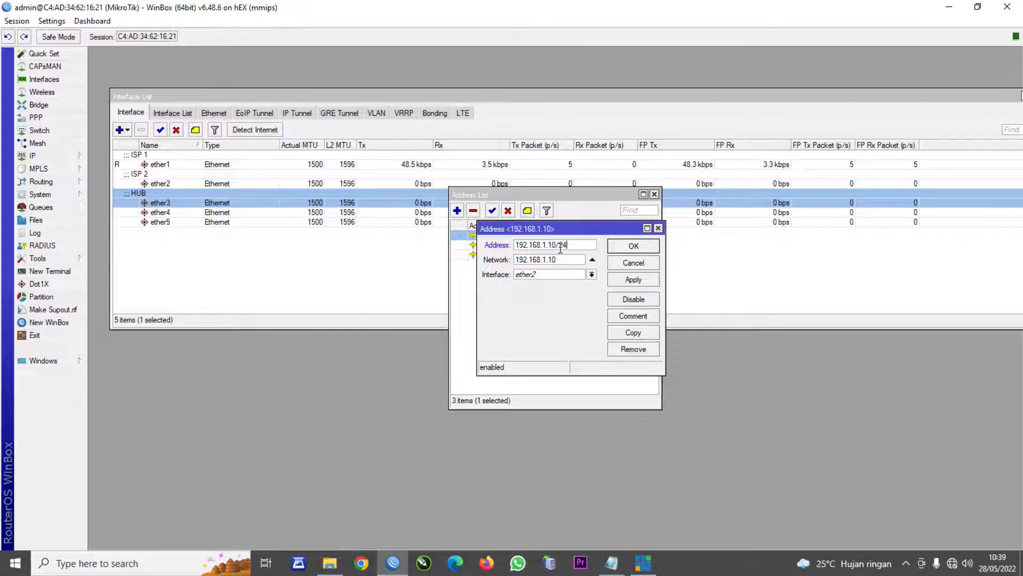
click(645, 248)
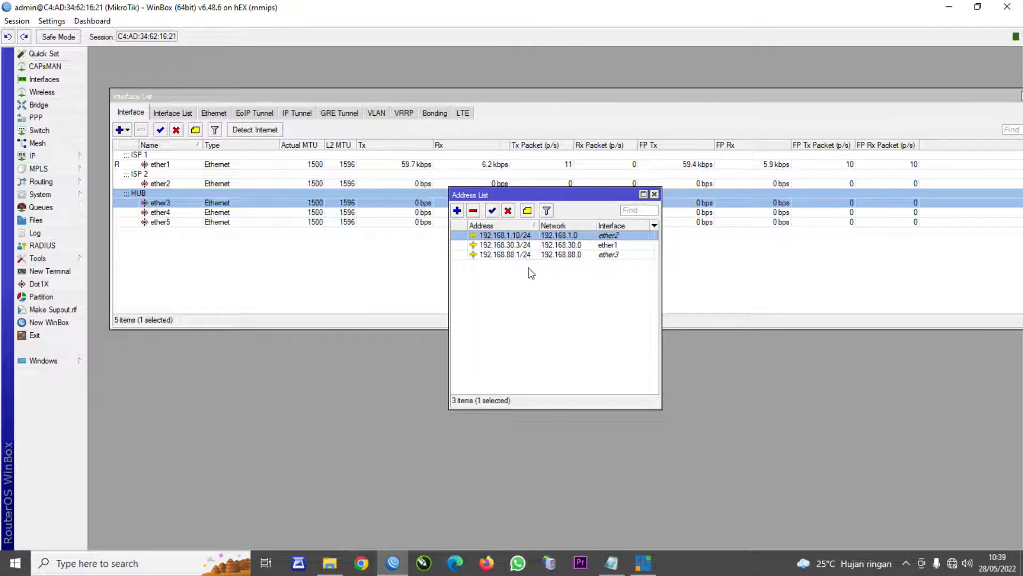
double_click(505, 245)
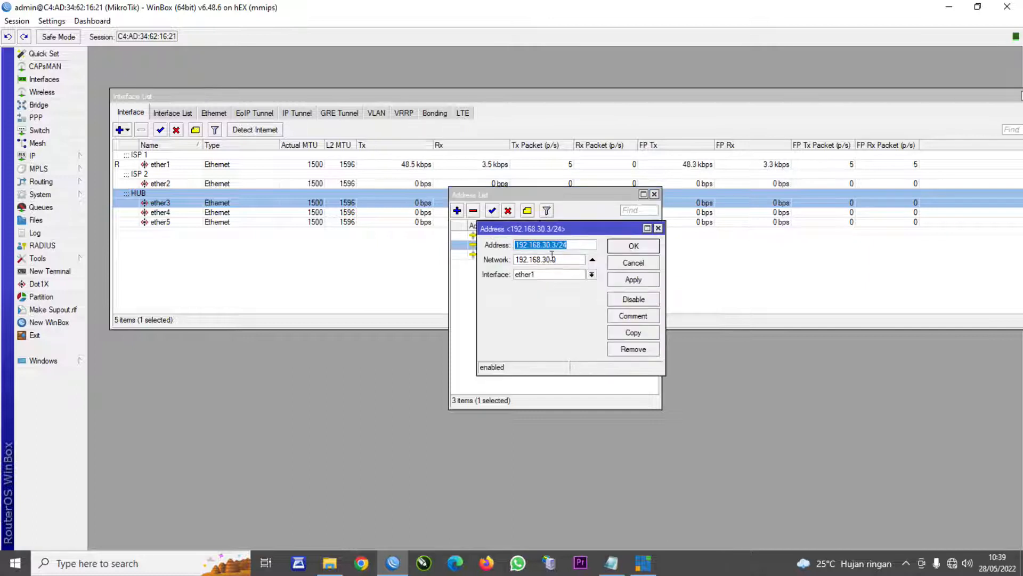
click(658, 228)
click(610, 255)
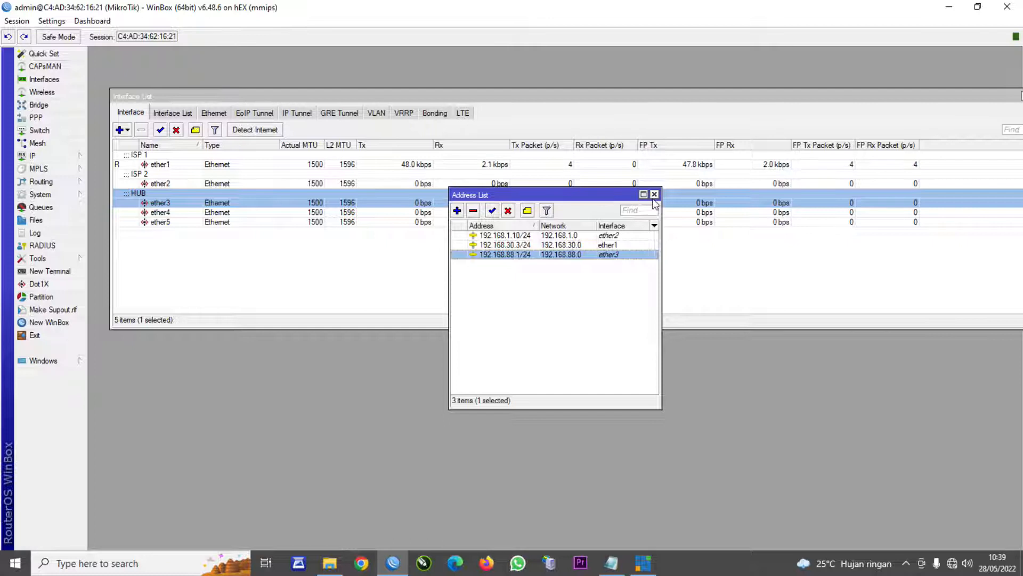
- Close the address list, glance at the DHCP Server list, and open the DNS settings
click(655, 195)
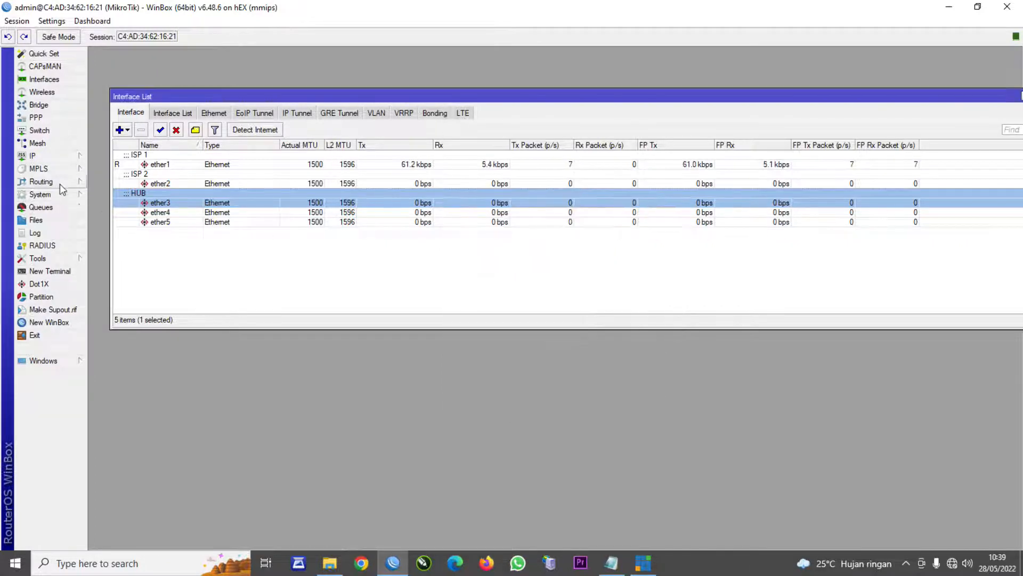
click(44, 158)
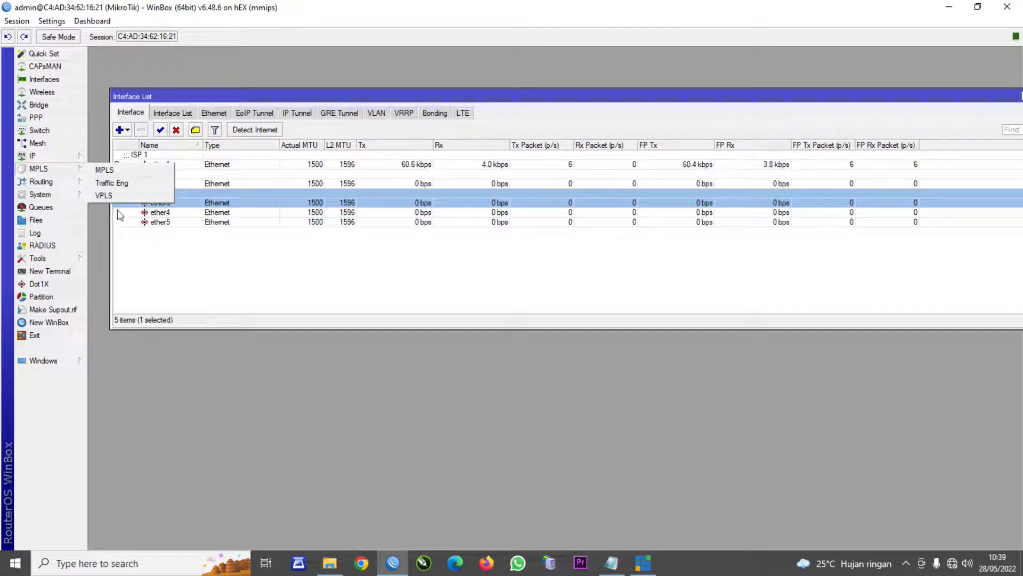
click(143, 235)
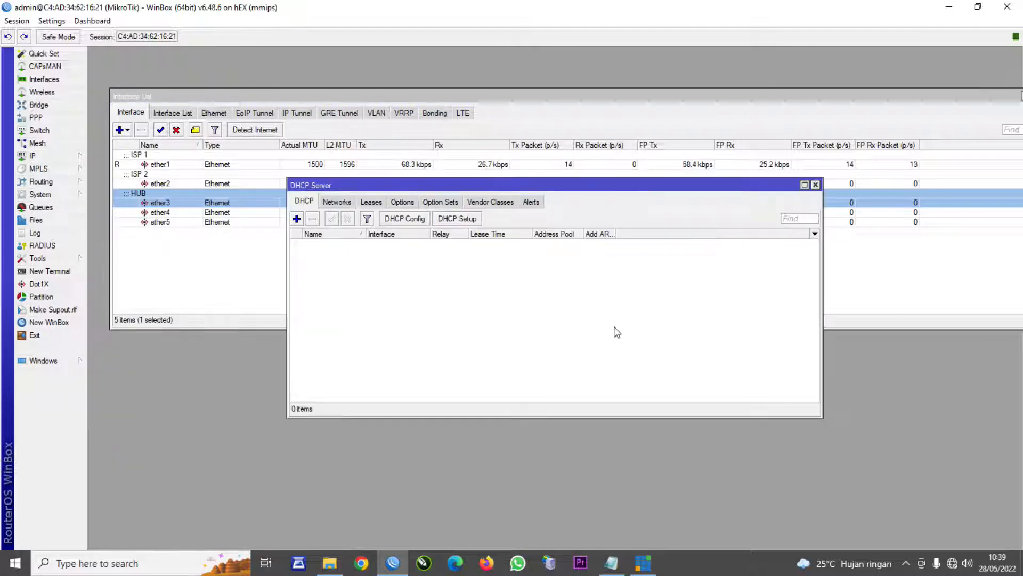
click(815, 184)
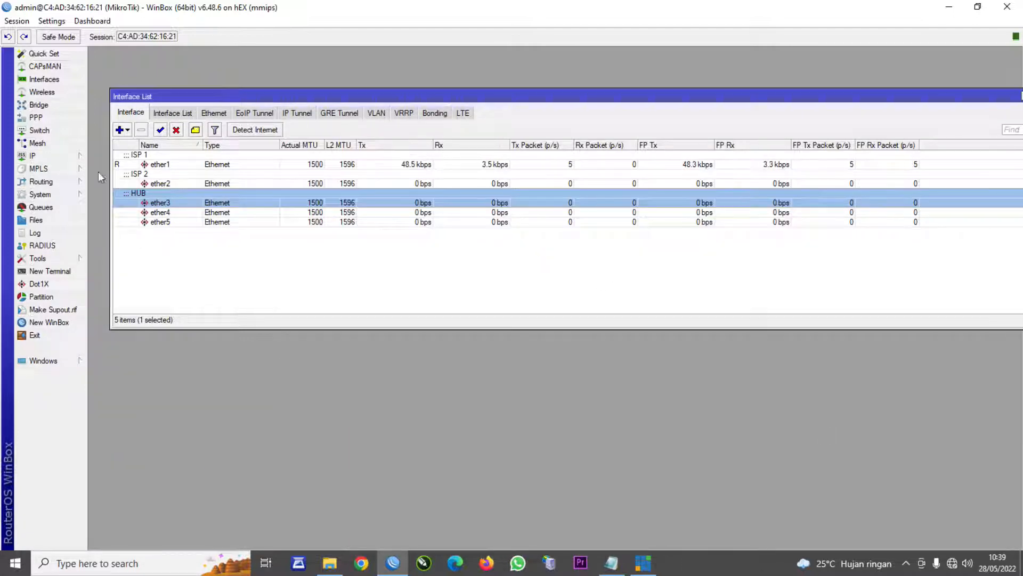
click(33, 156)
click(102, 246)
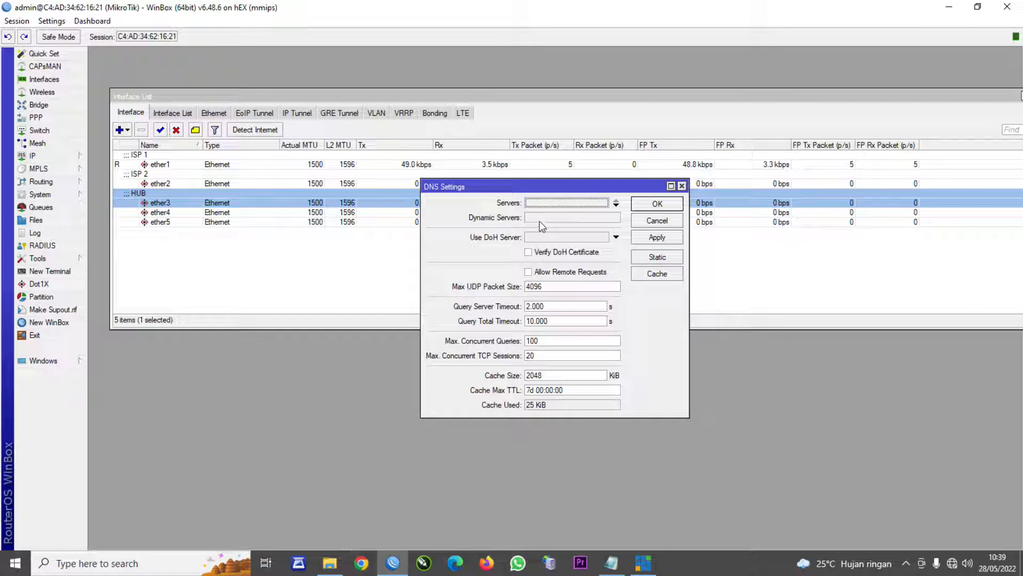
- Set DNS servers 8.8.8.8 and 8.8.4.4 with Allow Remote Requests enabled
click(540, 204)
text(8)
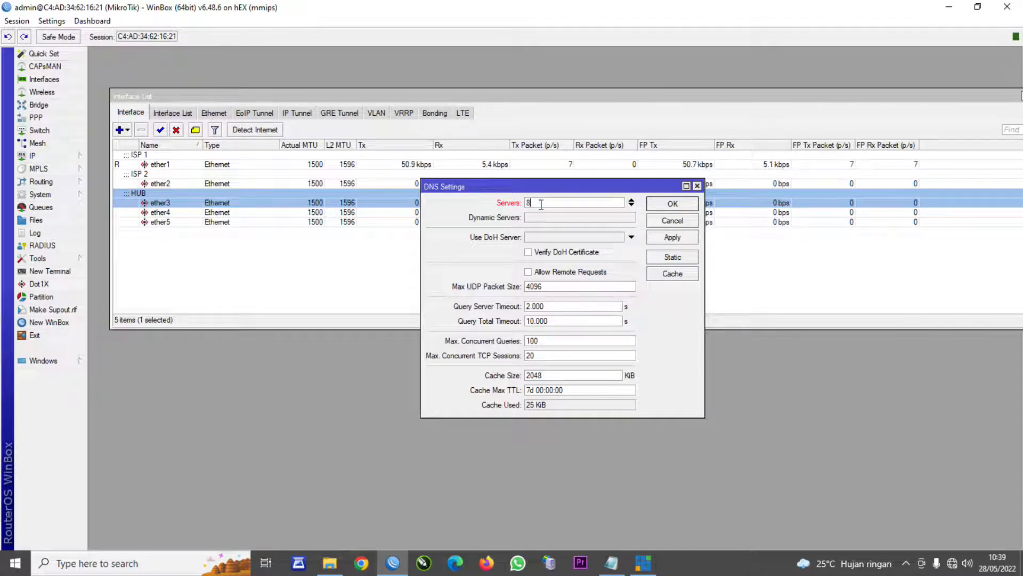
text(.8.8)
click(632, 205)
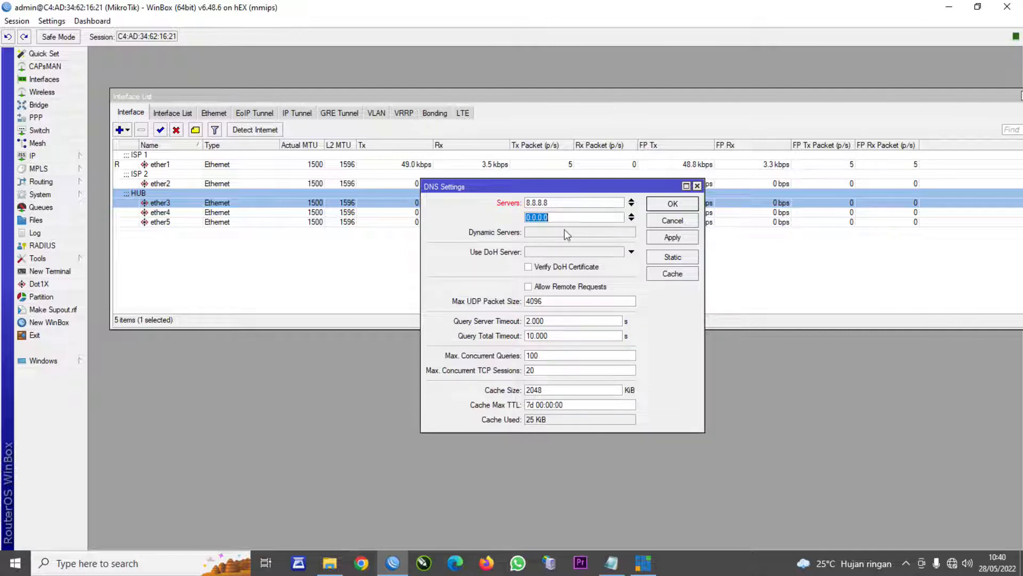
text(8.8.44)
key(BackSpace)
text(.4)
click(528, 287)
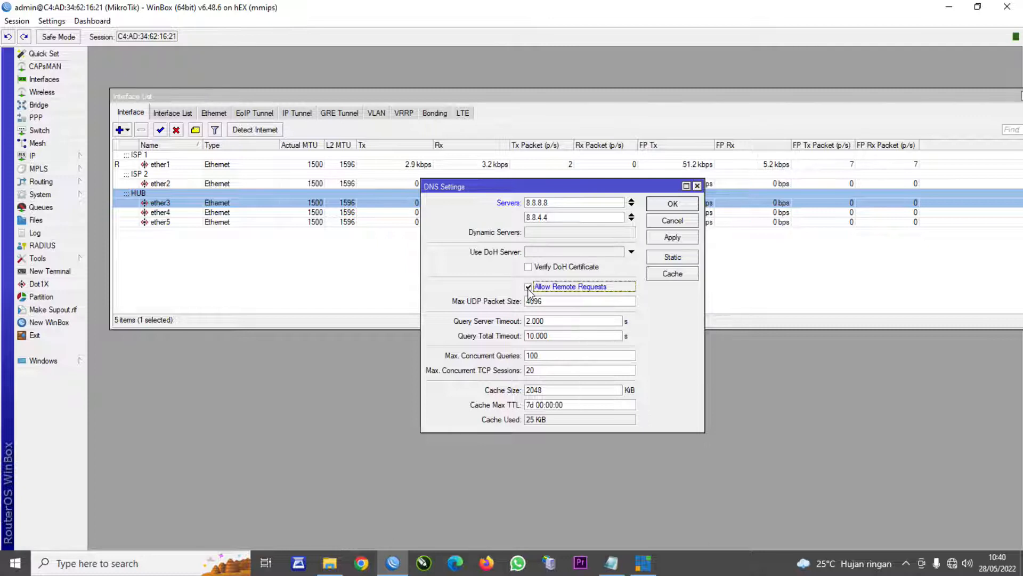
click(672, 237)
click(668, 205)
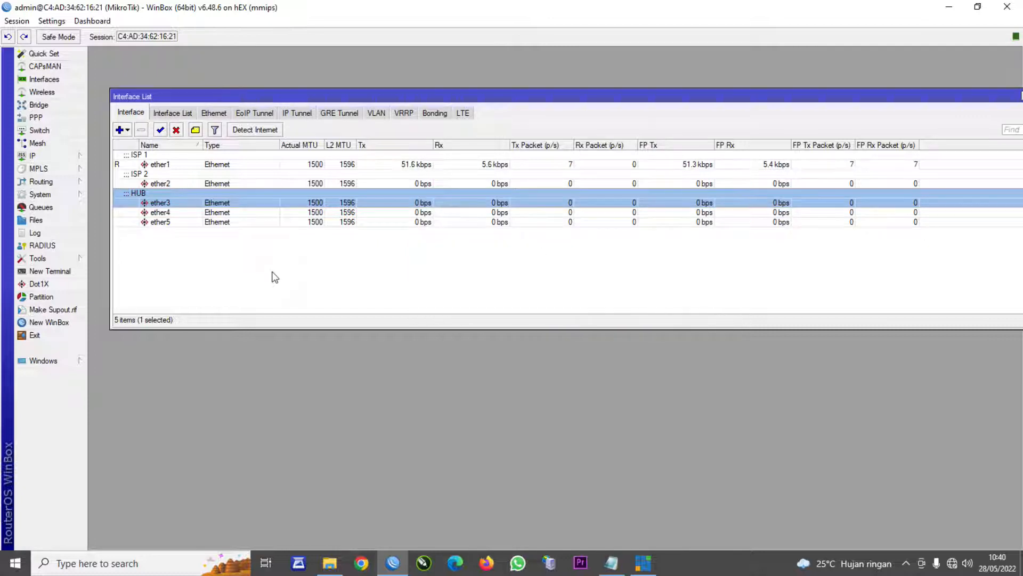
click(35, 157)
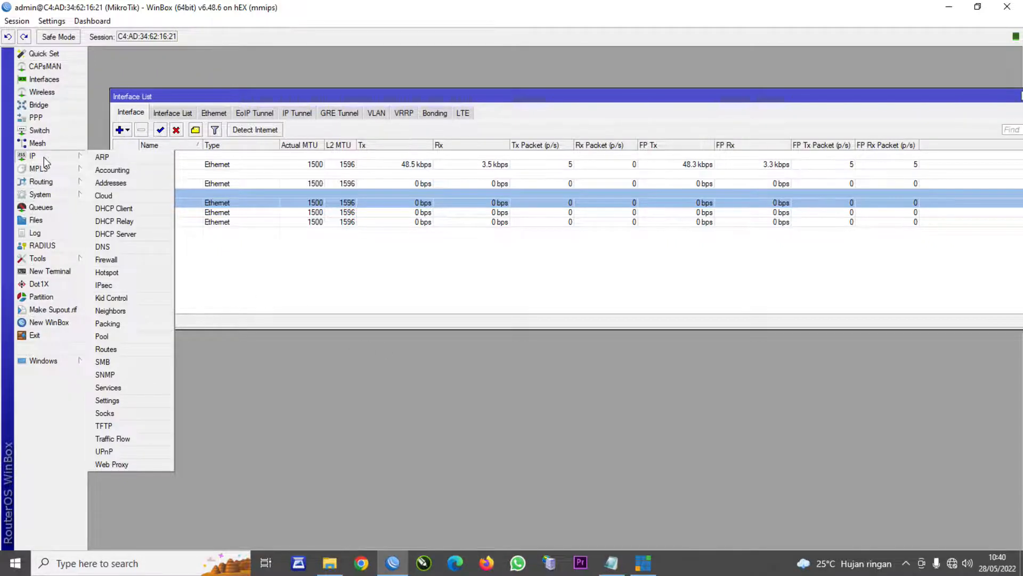
- Run Hotspot Setup on ether3, accepting 192.168.88.1/24, pool 192.168.88.2–254, no certificate or SMTP
click(123, 271)
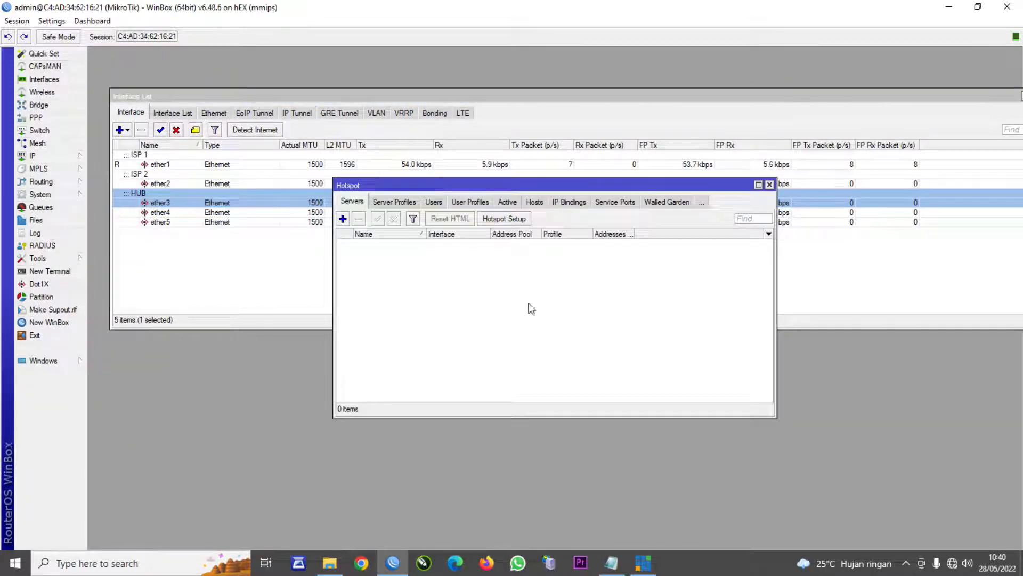
click(502, 219)
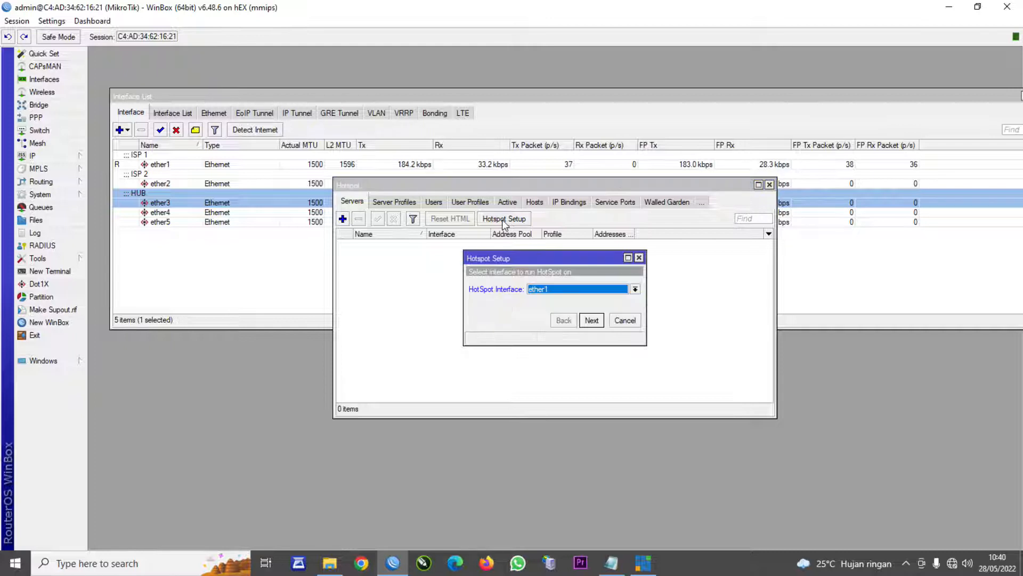
click(547, 288)
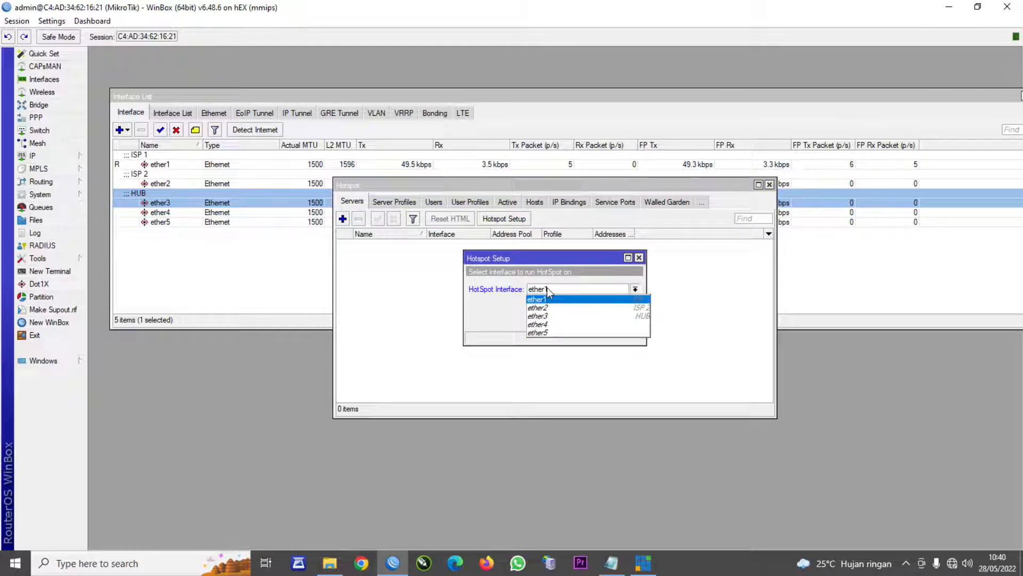
click(551, 318)
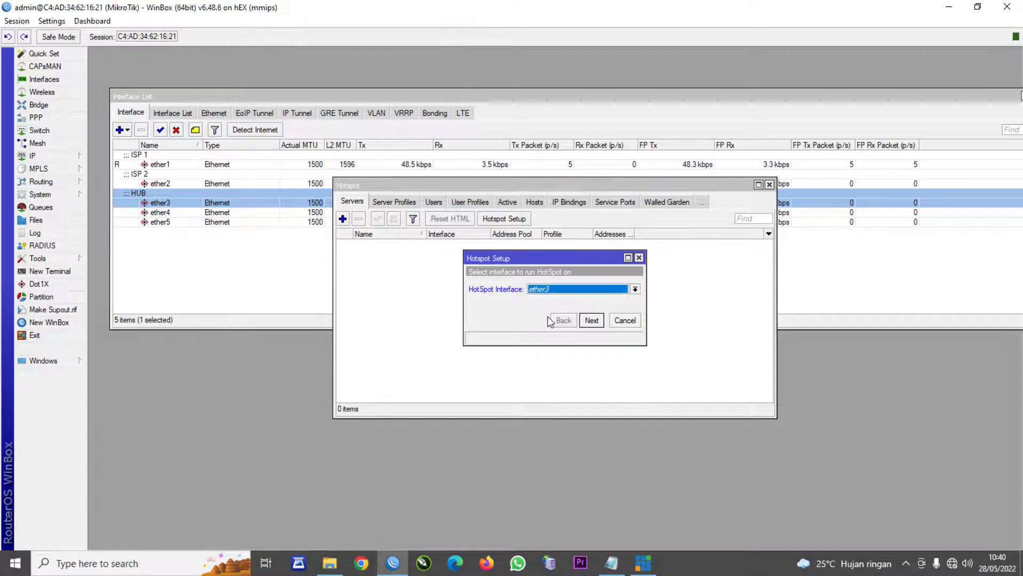
click(592, 319)
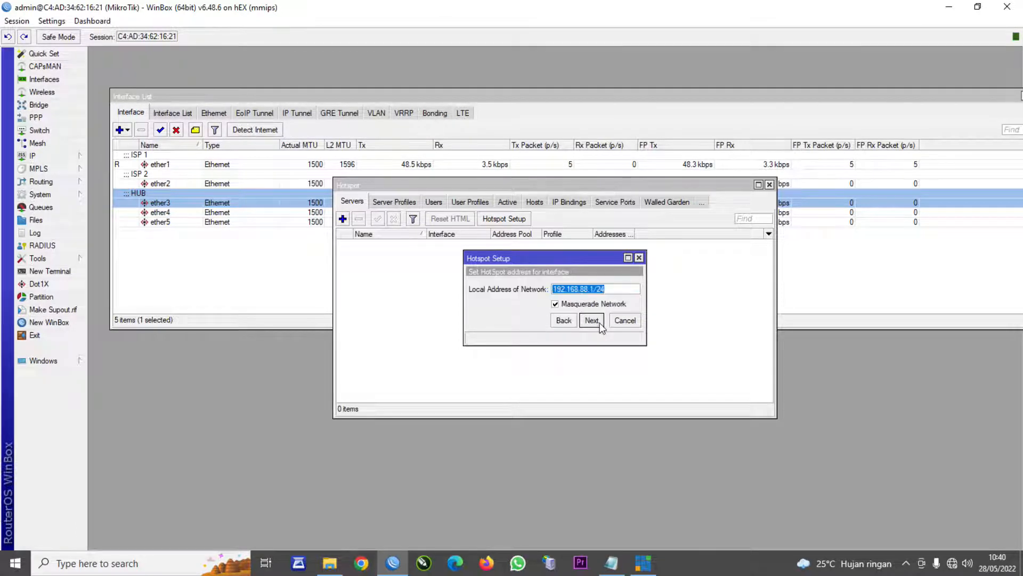
click(600, 322)
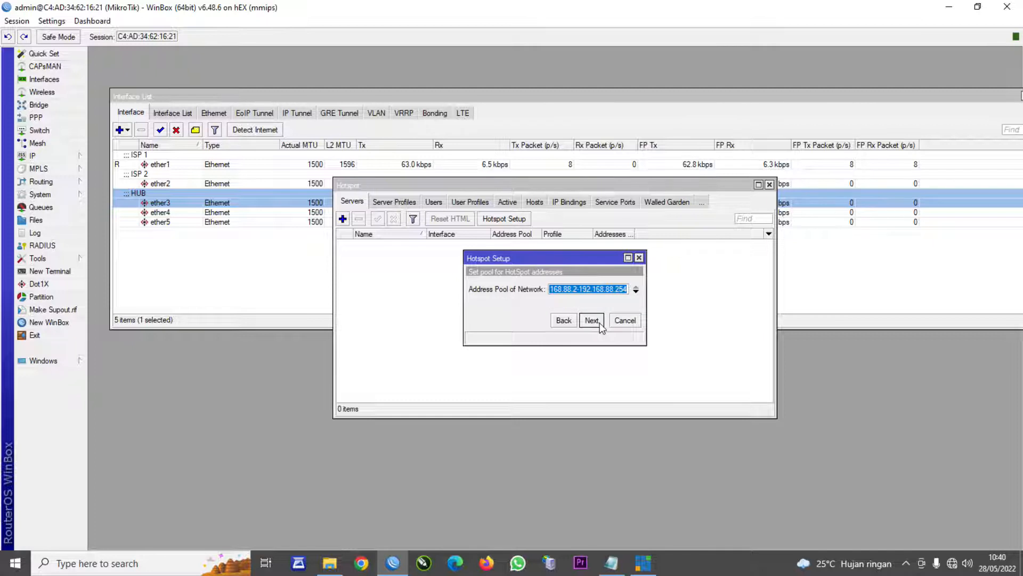
click(600, 322)
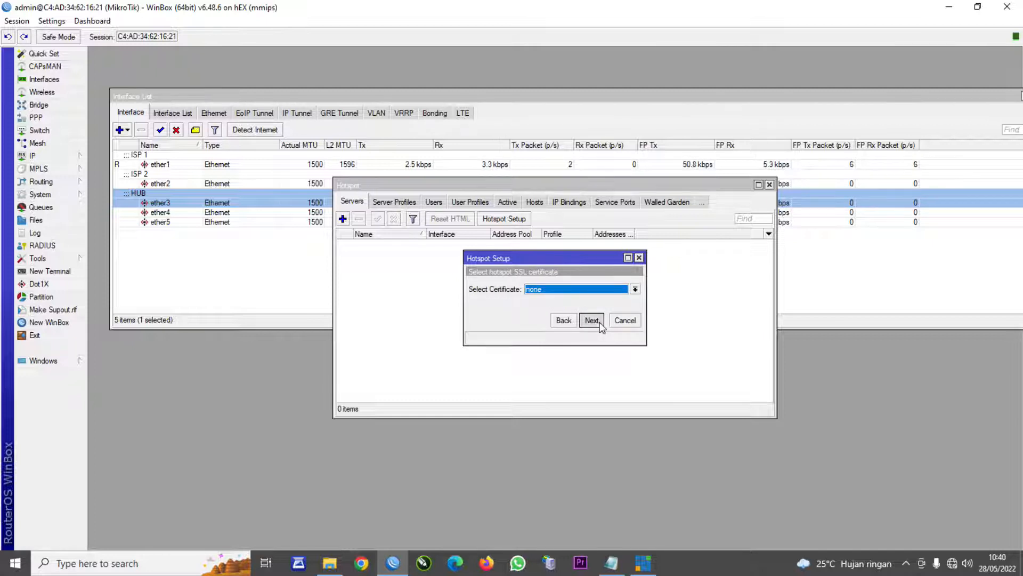
click(599, 322)
click(598, 323)
click(588, 321)
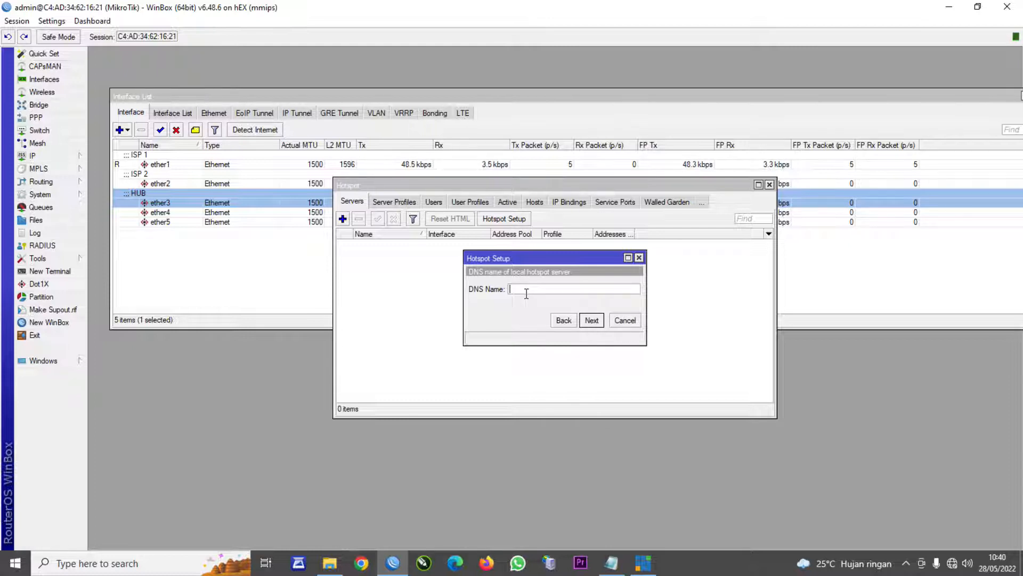
- Give the hotspot DNS name dama.ne and a user password, finish, and close Hotspot
text(dama)
text(.net)
click(591, 320)
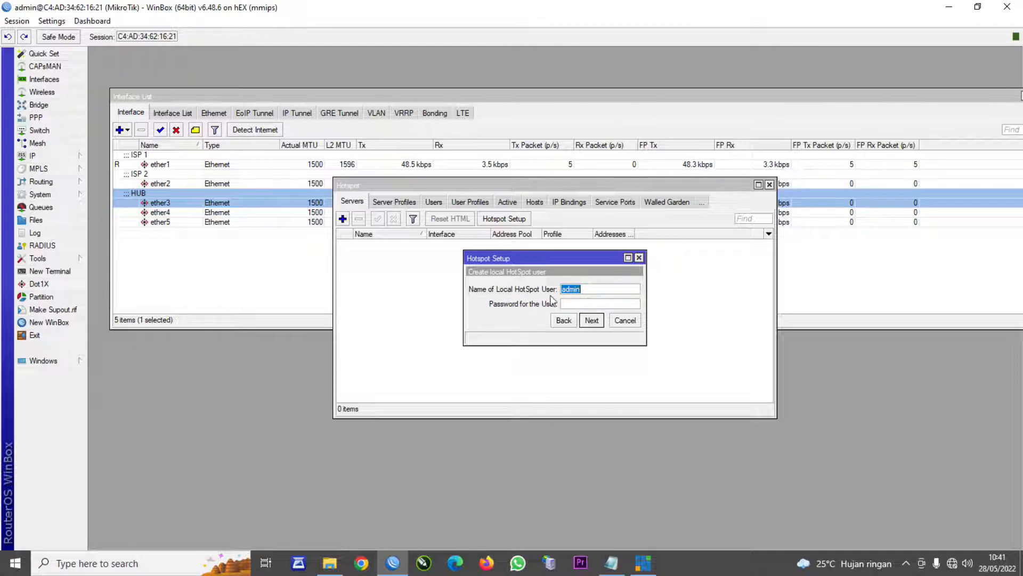
click(585, 307)
text(admin)
click(590, 320)
click(554, 292)
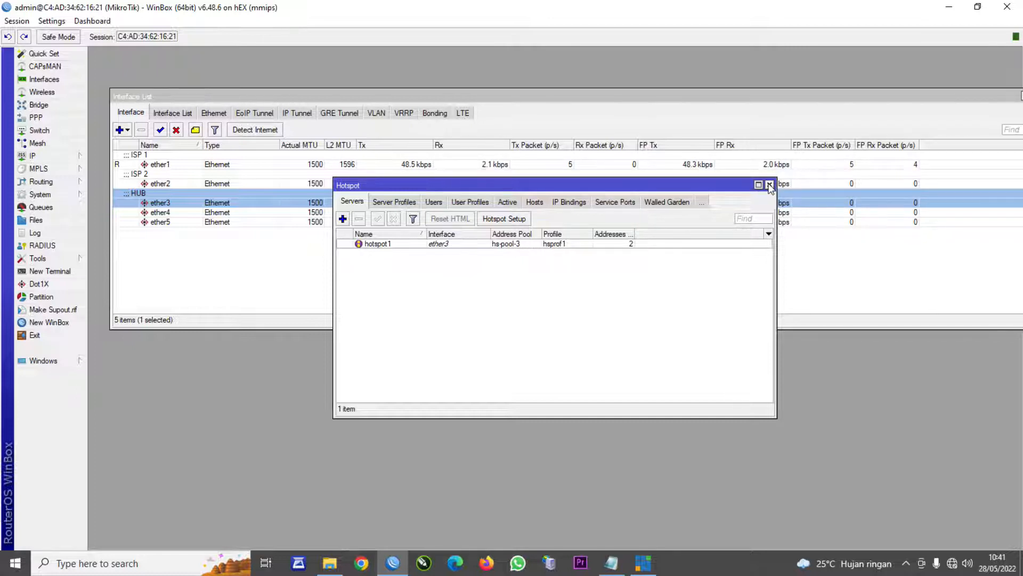
click(769, 185)
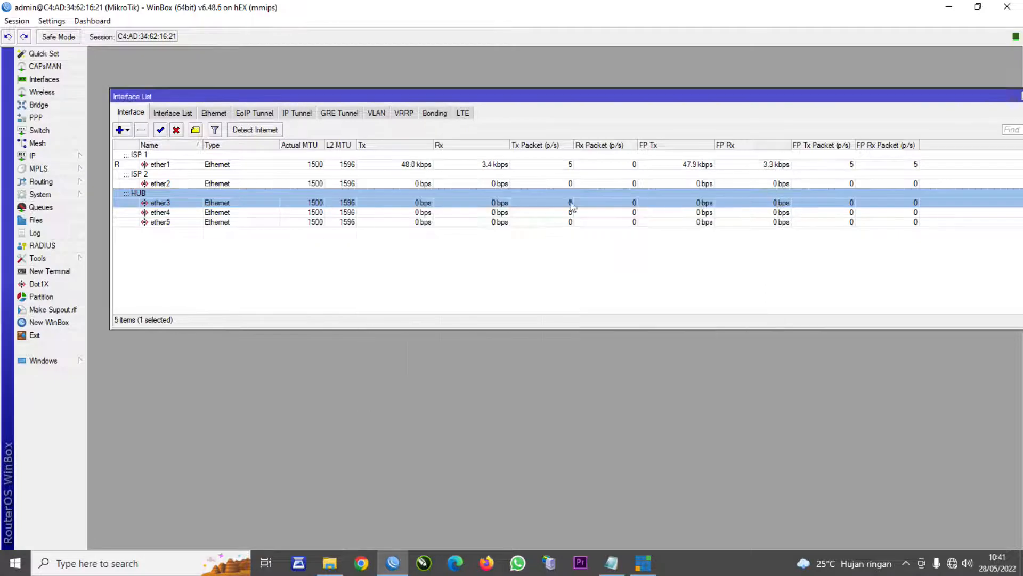
- Add a new IP pool named IP PPPOE
click(32, 156)
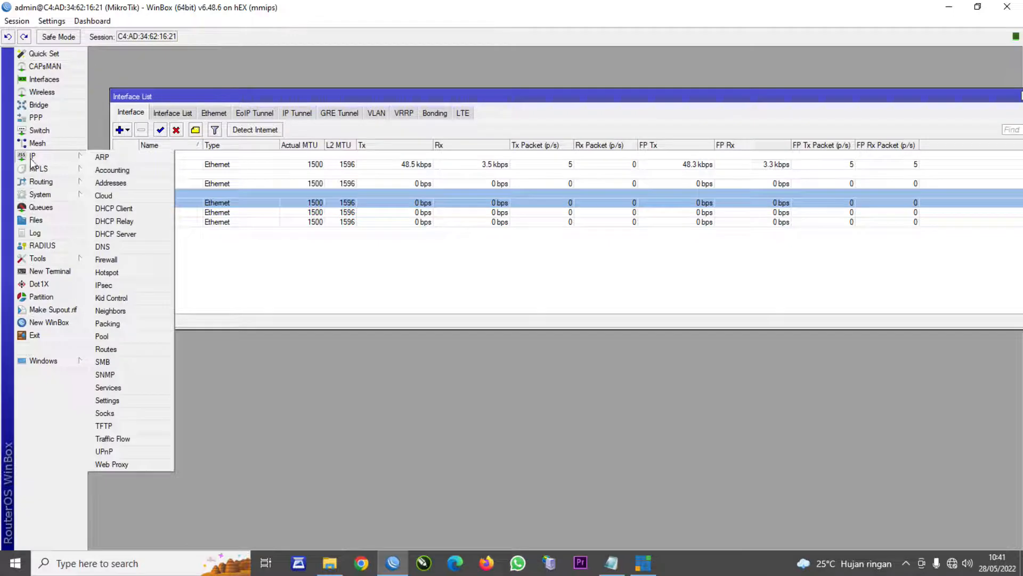
click(126, 338)
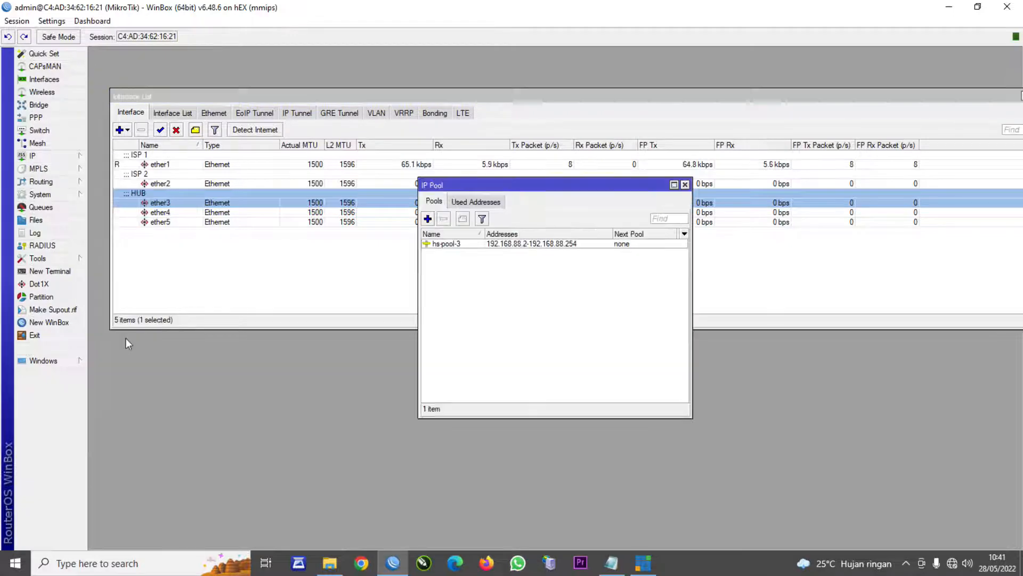
click(427, 219)
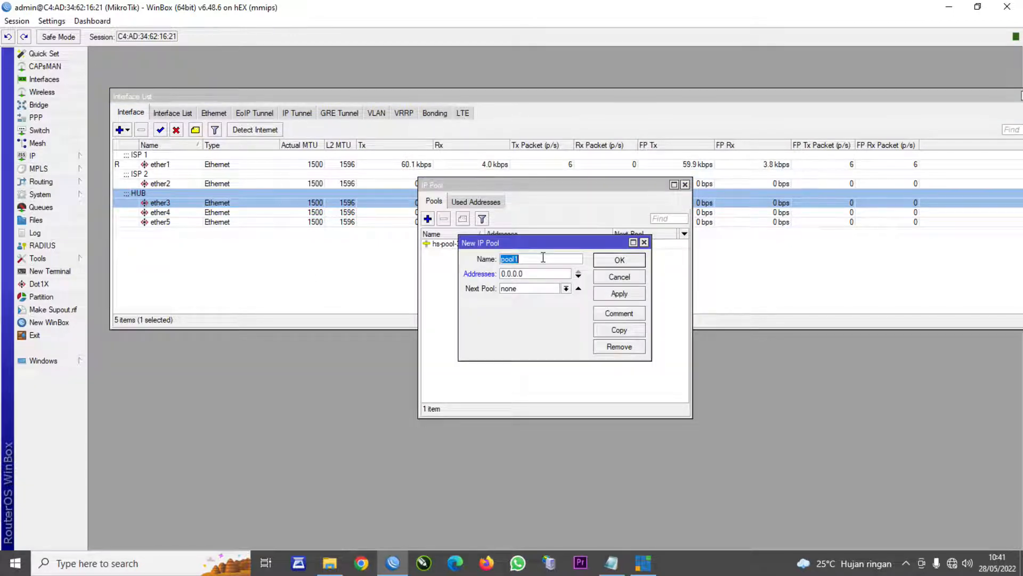
text(IP PPPOE)
key(Tab)
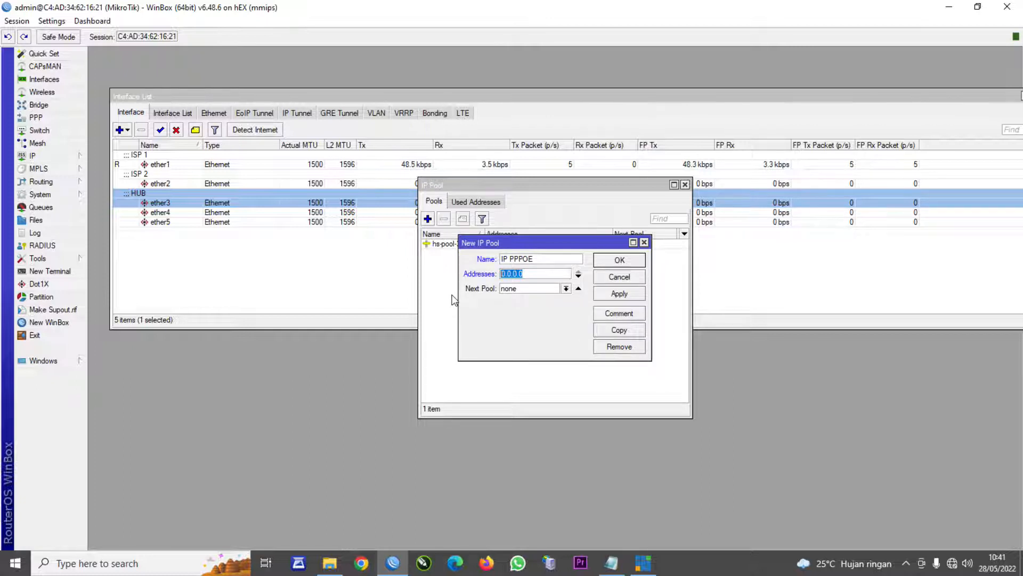
- Give the pool the range 192.168.77.2-192.168.77.254 and save it
text(192.168.70)
key(BackSpace)
text(7)
text(-)
text(192.168)
text(.77.)
text(24)
key(BackSpace)
text(54)
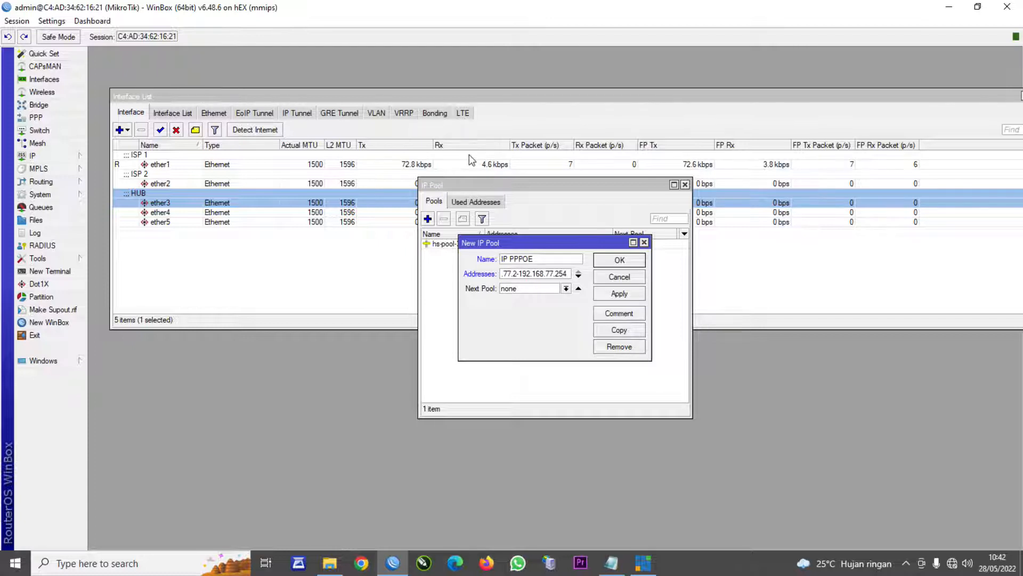
click(638, 296)
click(619, 261)
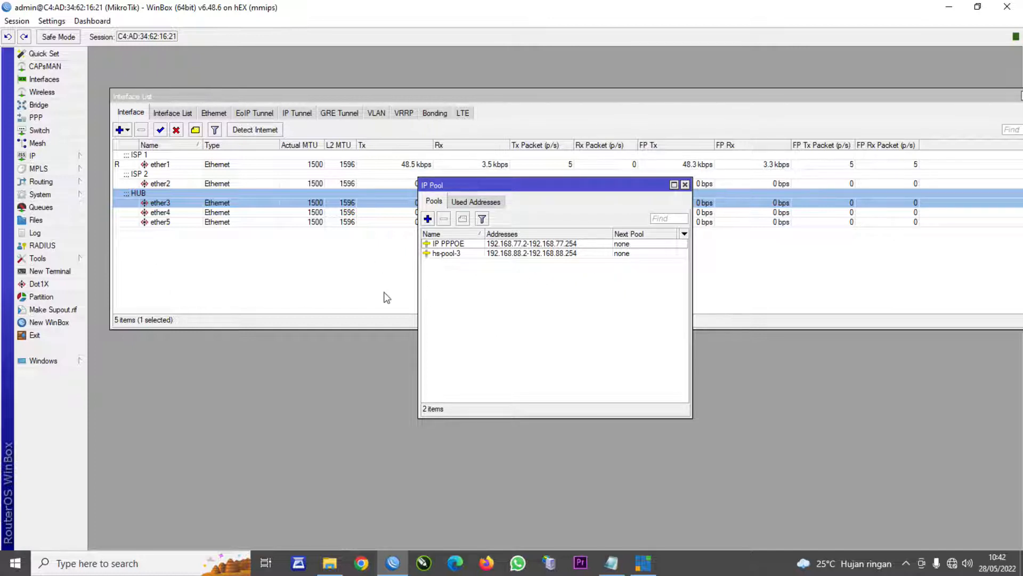
click(36, 118)
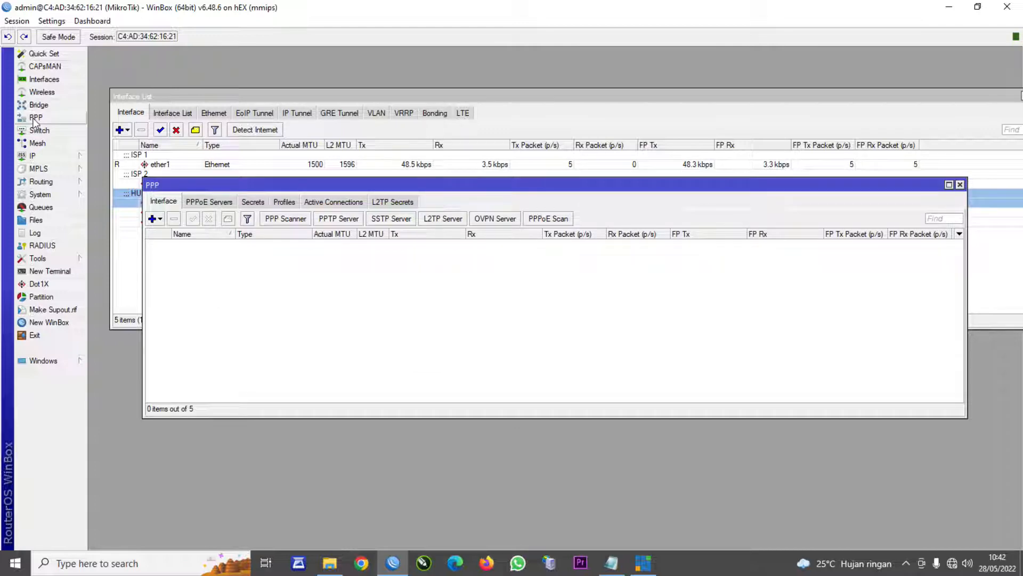
- Start a new PPPoE server with service name SERVER PPPOE
click(210, 202)
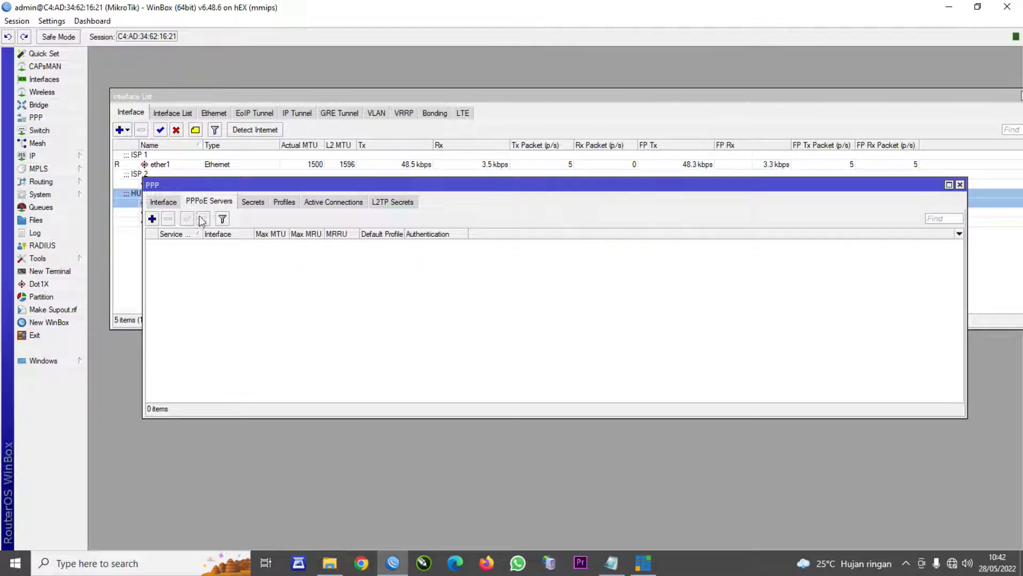
click(159, 204)
click(228, 203)
click(152, 219)
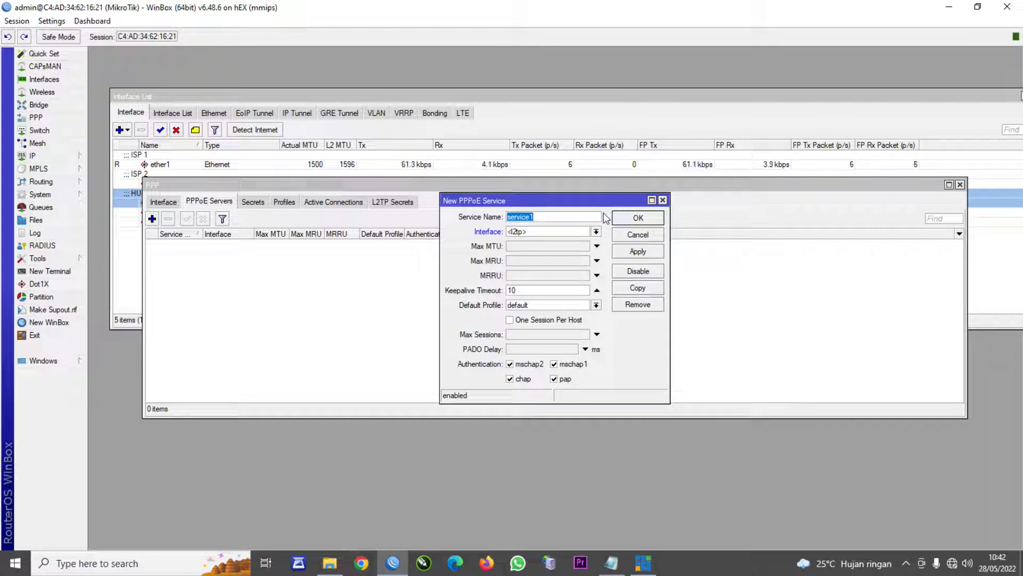
text(SERB)
key(BackSpace)
text(VER PPPOE)
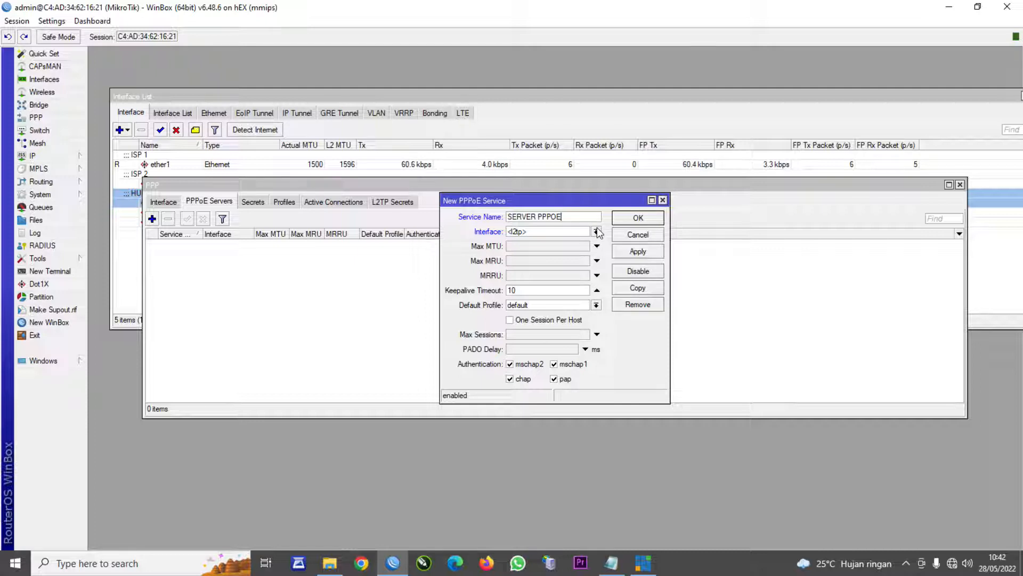
- Run the SERVER PPPOE service on ether3 and save it
click(597, 231)
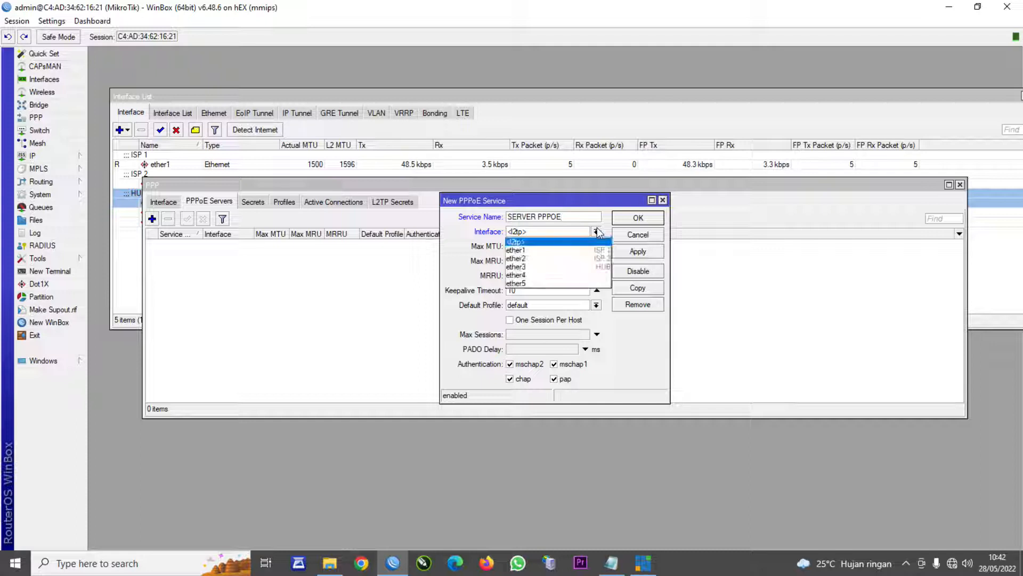
click(592, 266)
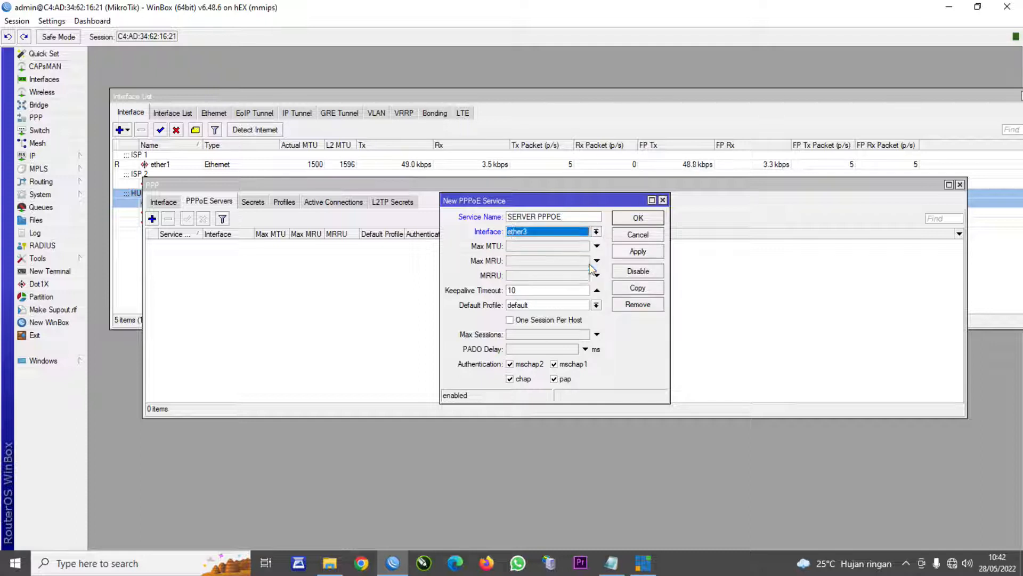
click(634, 254)
click(641, 219)
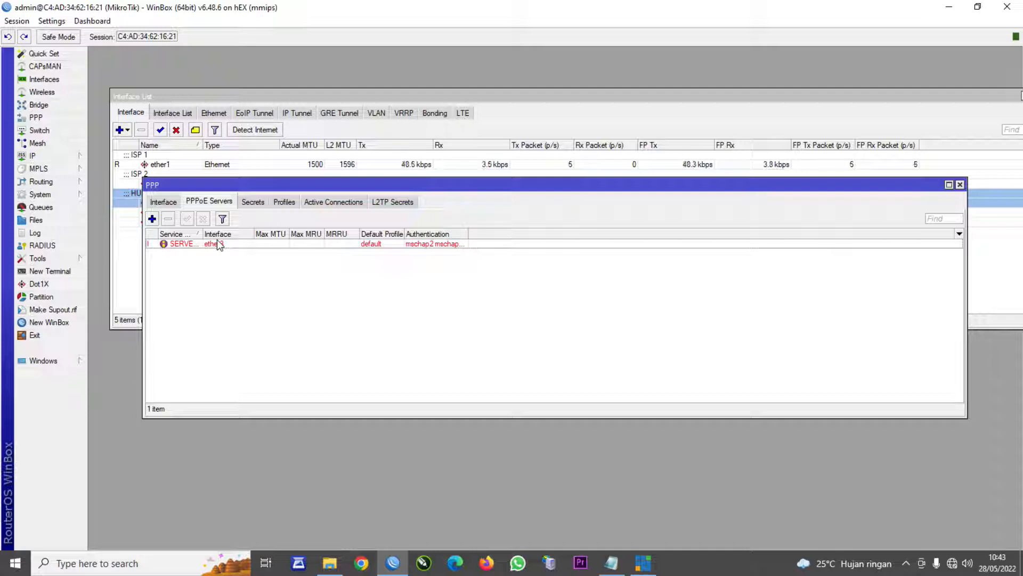
drag(206, 187, 267, 182)
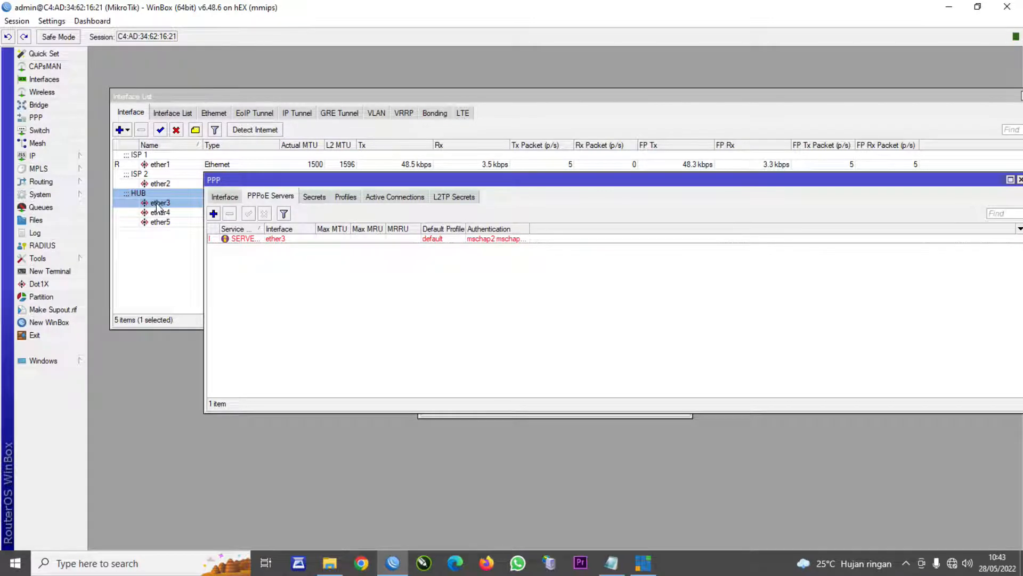
click(300, 197)
click(288, 197)
- Create PPP profile MEMBER 2MB with local address 192.168.77.1
click(344, 196)
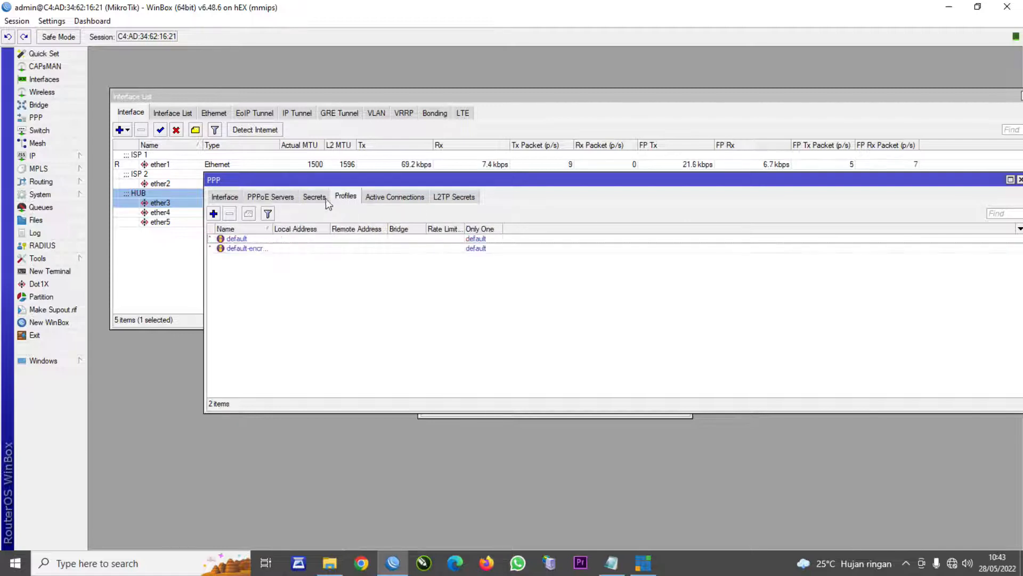
click(213, 214)
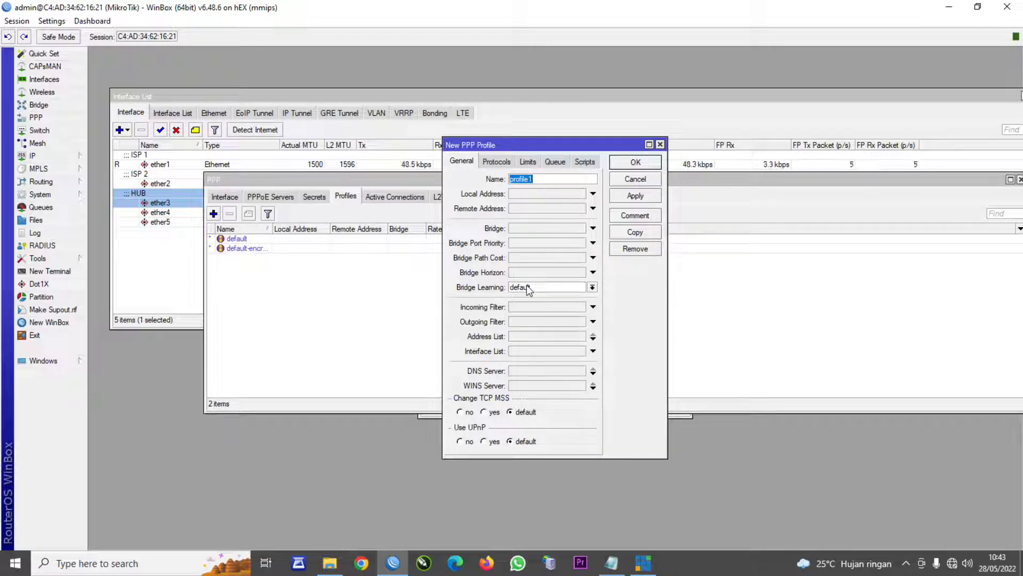
text(MEMB)
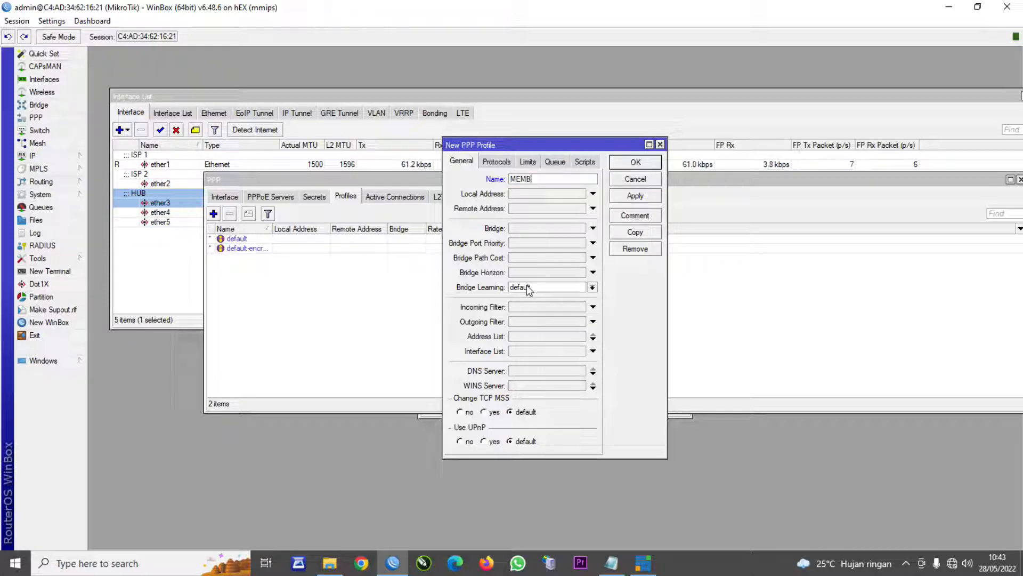
text(ER 2MB)
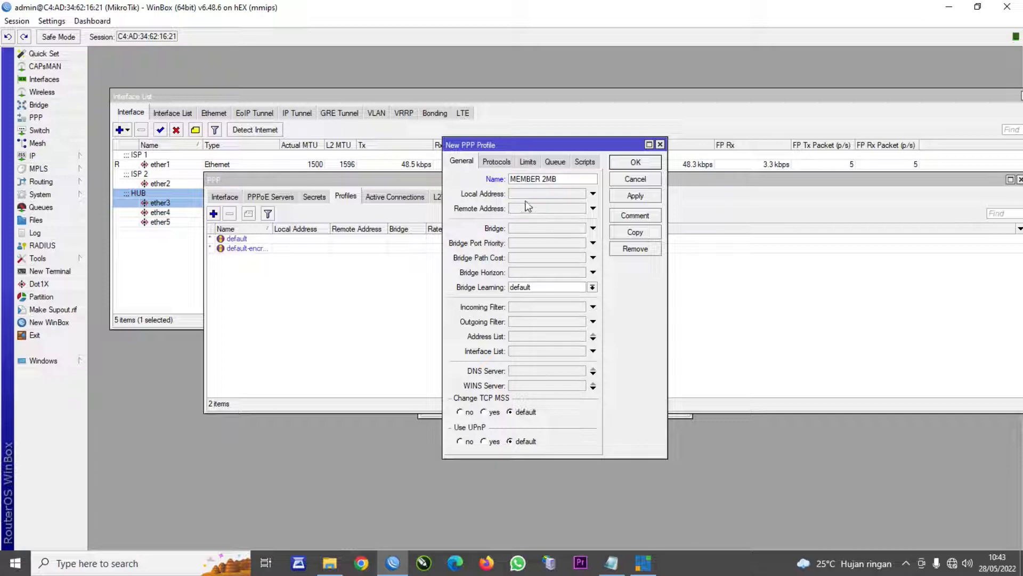
click(50, 156)
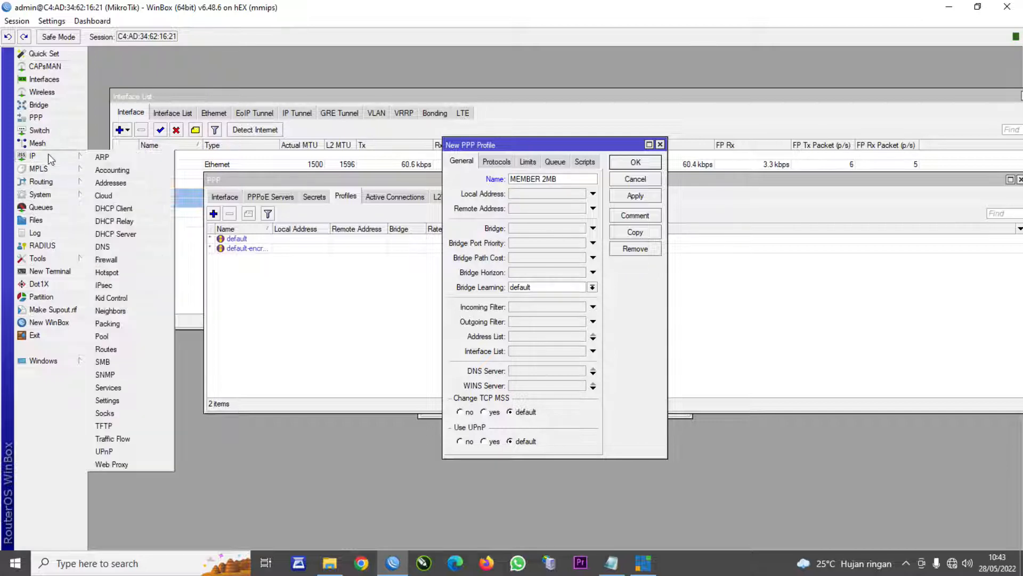
click(102, 349)
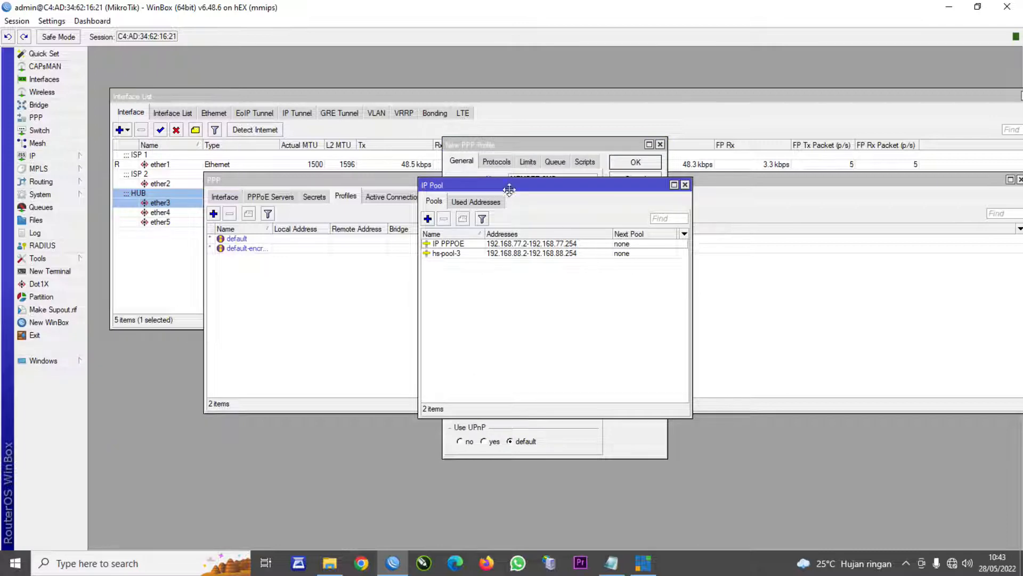
drag(507, 190, 526, 289)
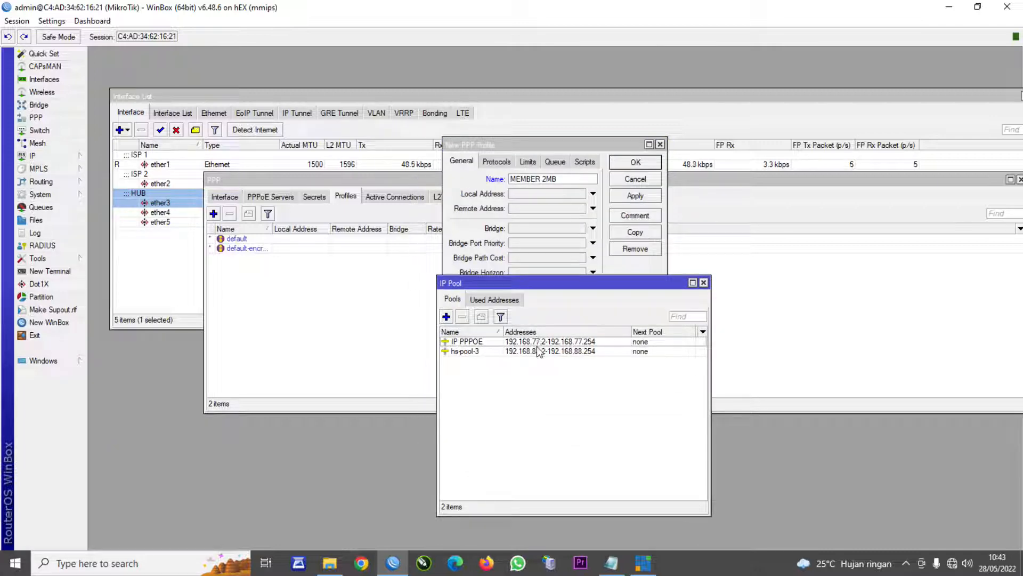
click(527, 194)
text(192.168.77.1)
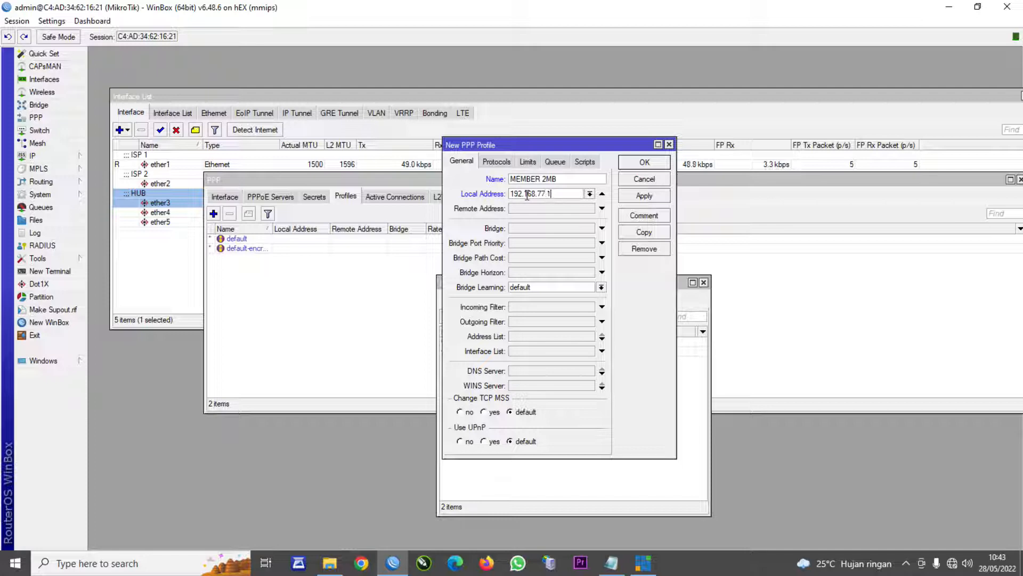
- Set the profile's remote pool to IP PPPOE and DNS servers 8.8.8.8 and 8.8.4.4
click(601, 209)
click(589, 209)
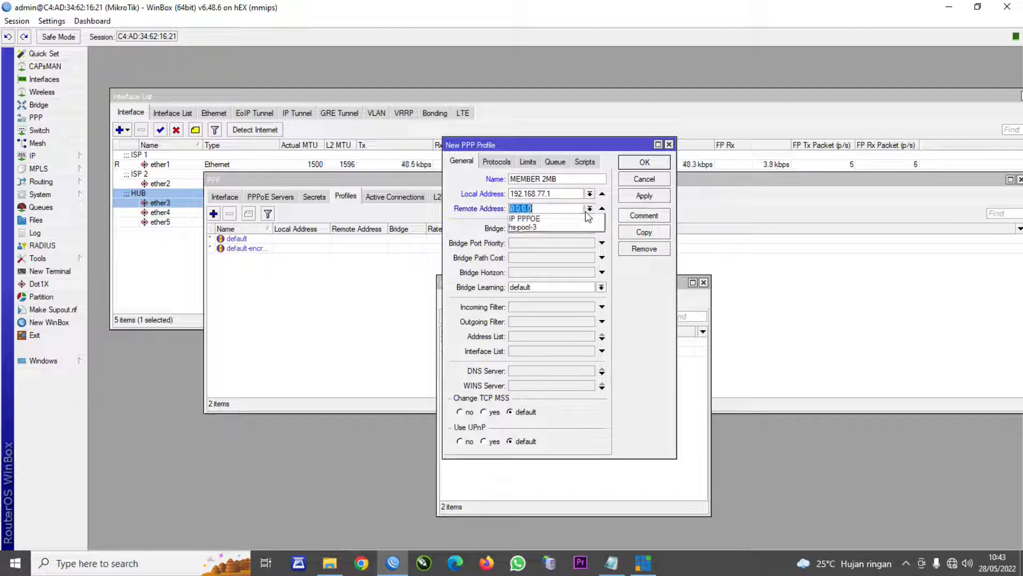
click(562, 220)
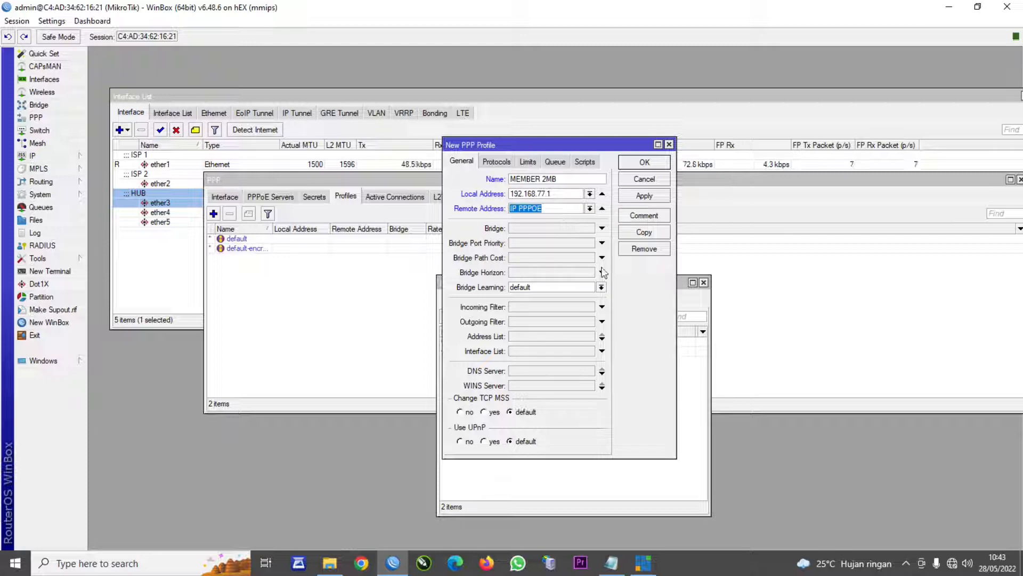
click(526, 371)
text(8.8.8.8)
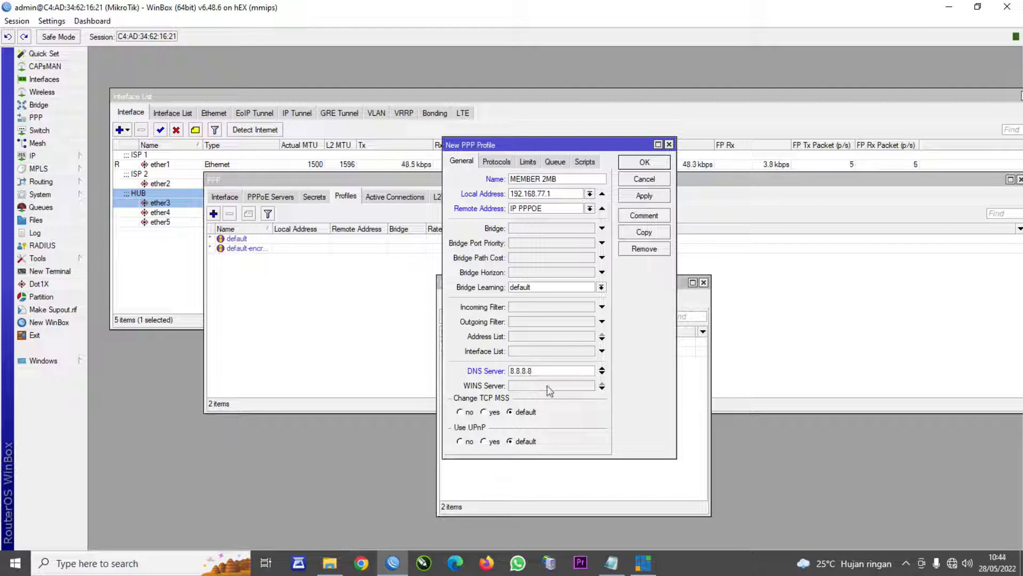
click(602, 373)
text(8.8.4.4)
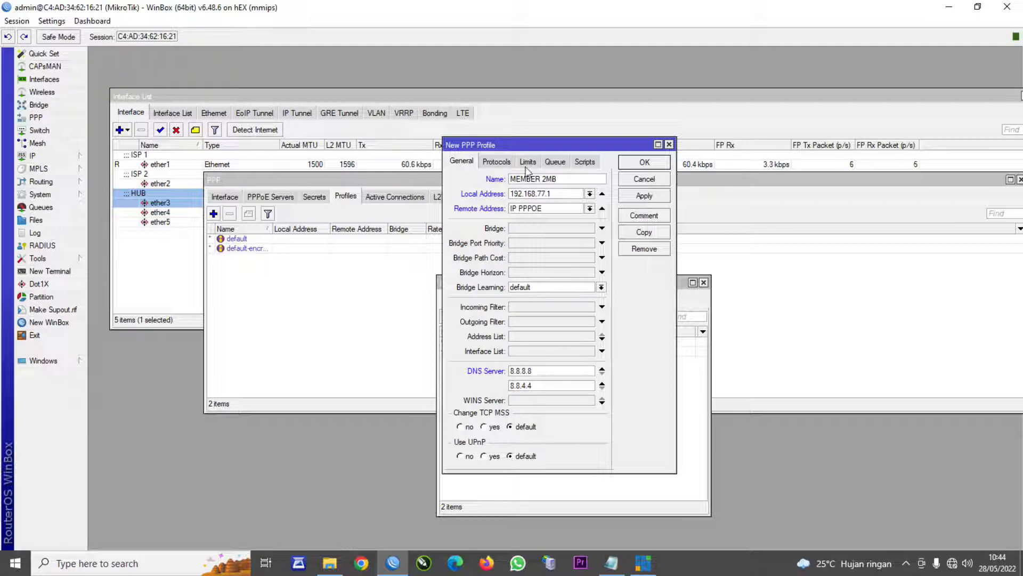
- Set the profile's rate limit to 2M/2M and save it
click(526, 165)
click(533, 217)
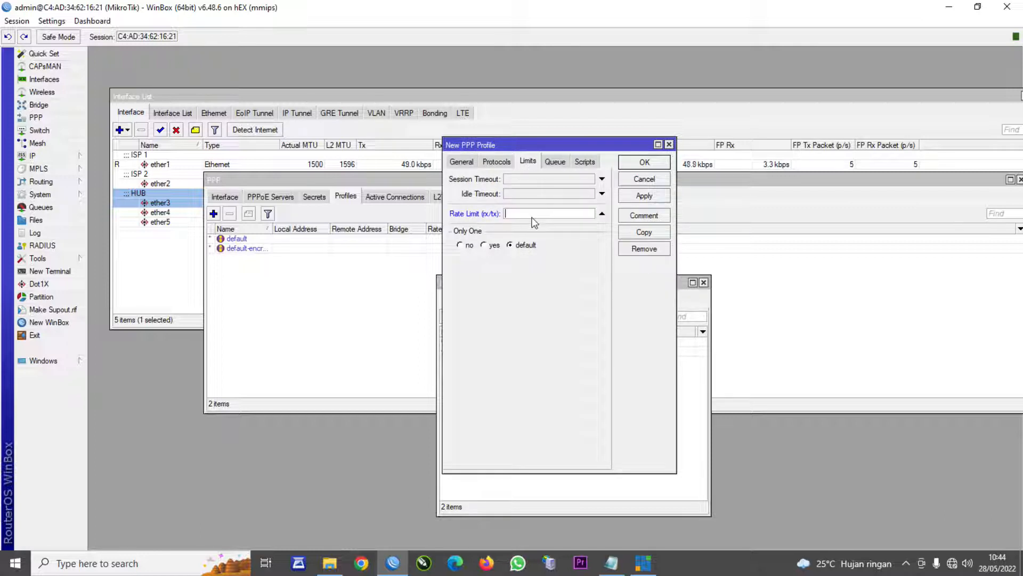
text(2)
text(/2M)
click(644, 196)
click(645, 162)
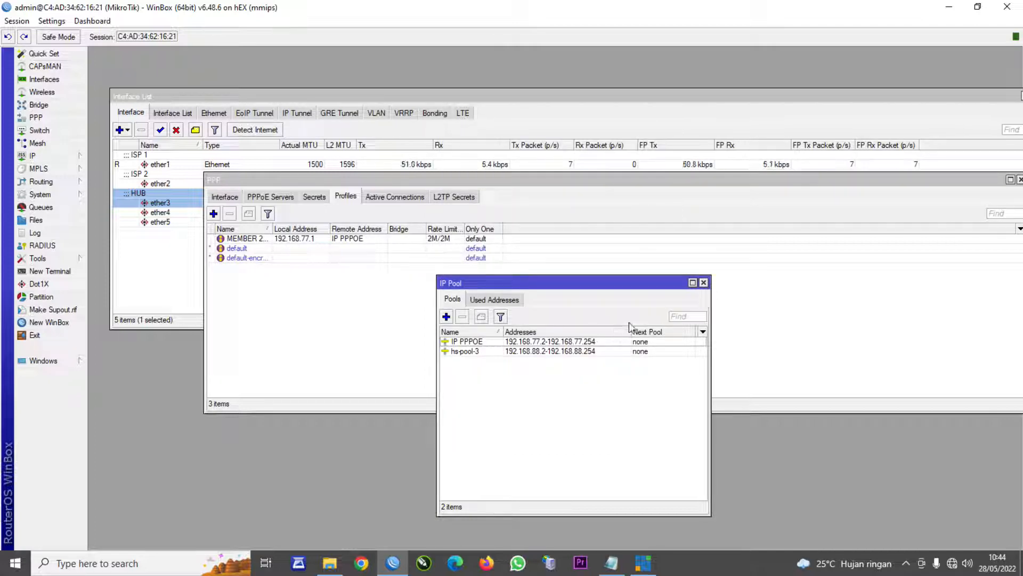
- Copy MEMBER 2MB into a new profile MEMBER 3MB with rate limit 2M/3M
click(704, 283)
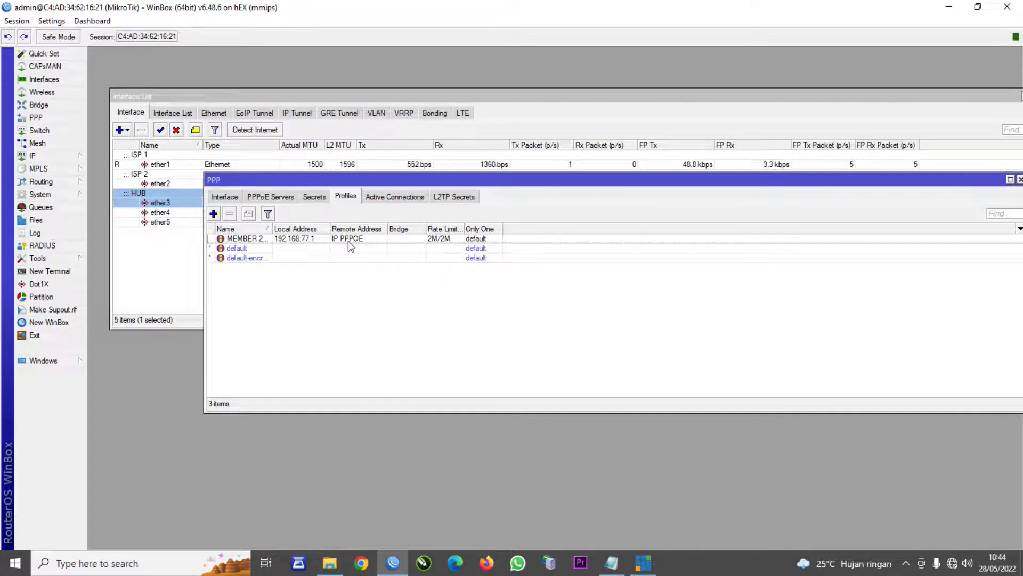
double_click(347, 241)
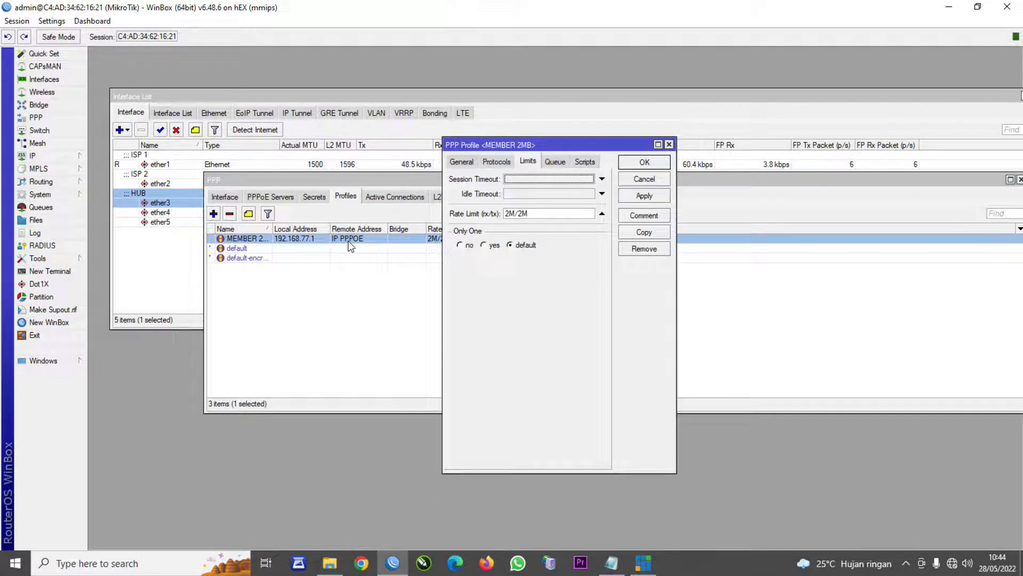
click(643, 233)
click(476, 177)
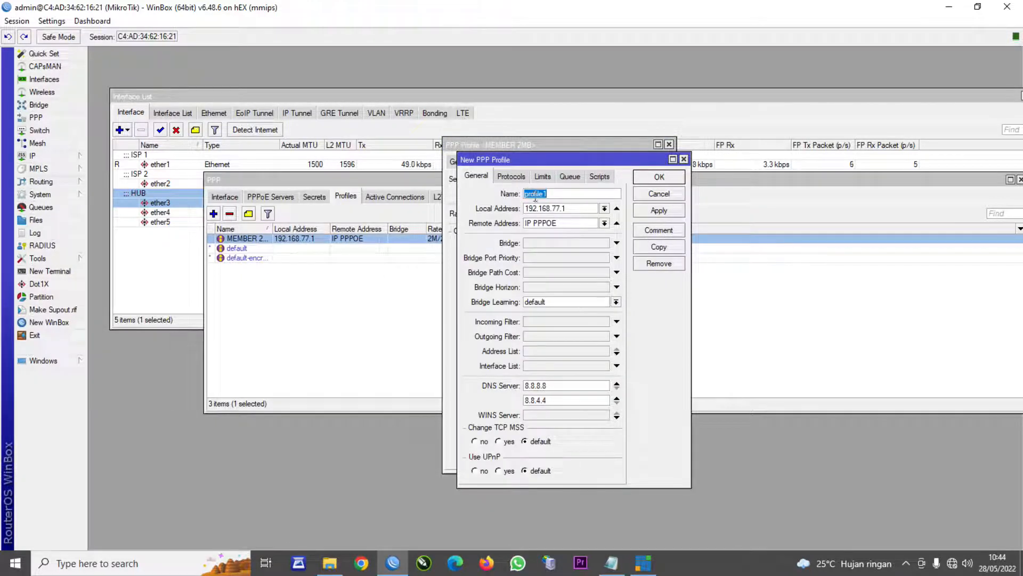
click(542, 175)
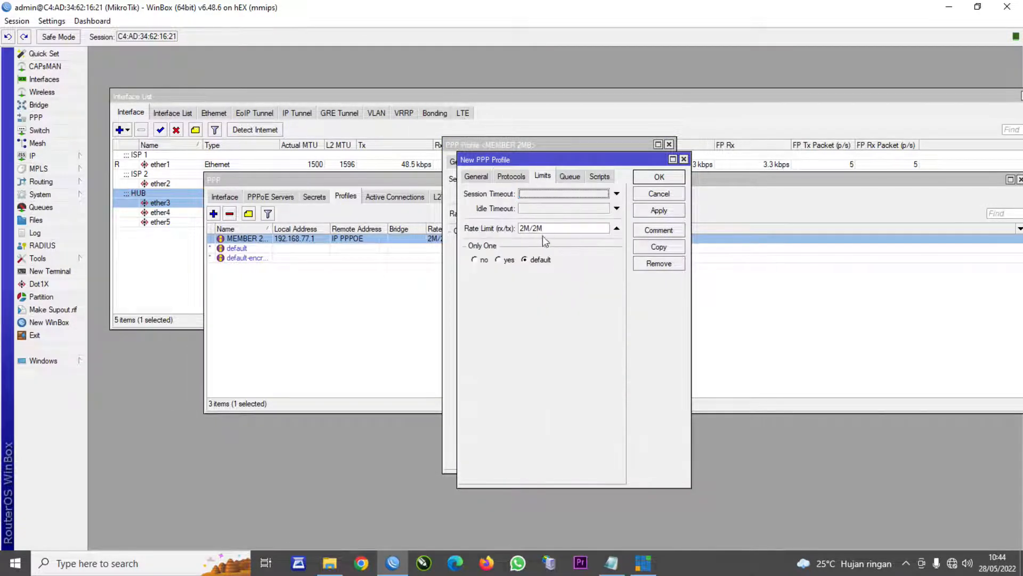
click(468, 177)
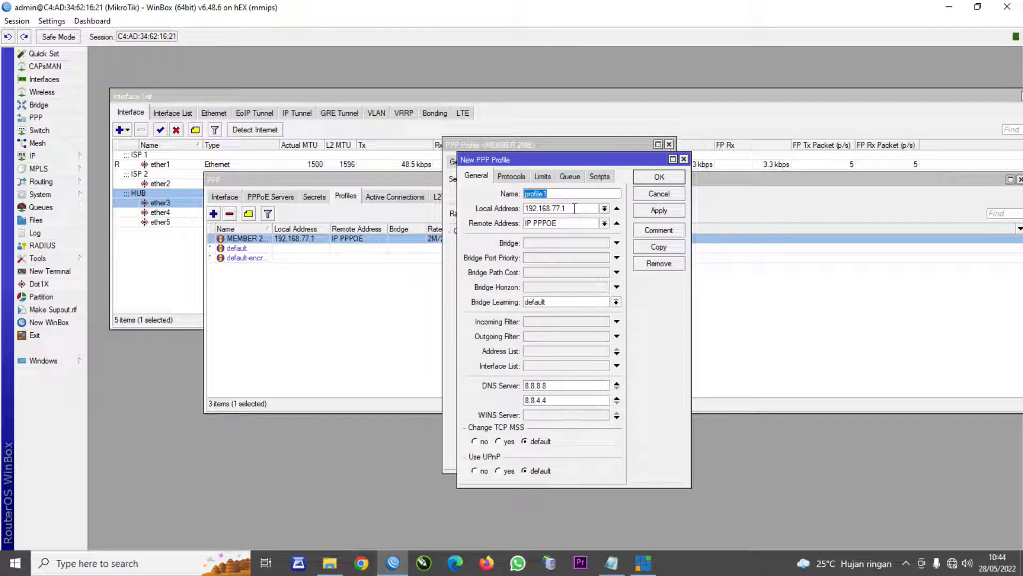
text(MEMBER 3MB)
click(543, 178)
drag(531, 228, 535, 228)
text(3M)
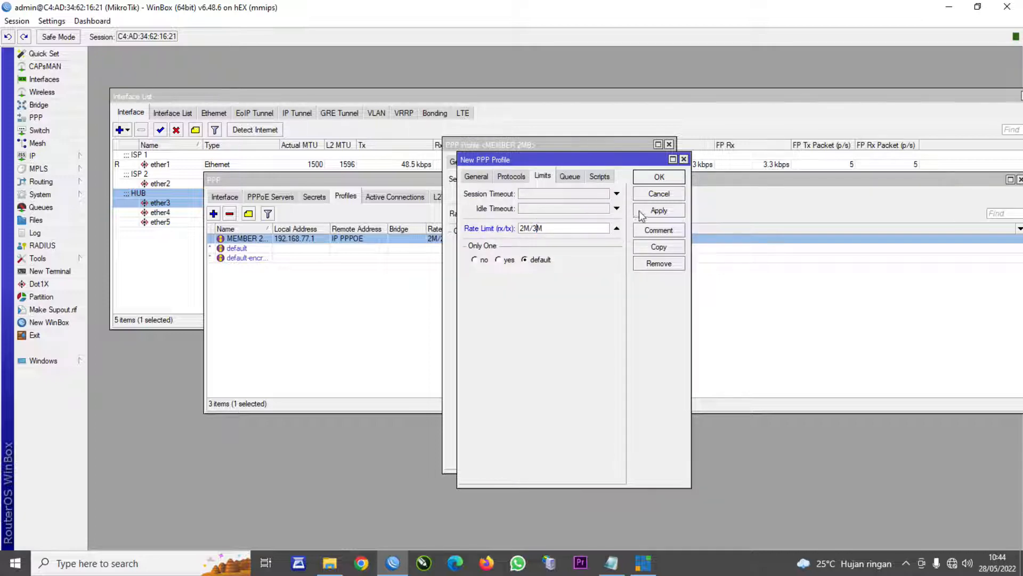
click(659, 176)
click(660, 162)
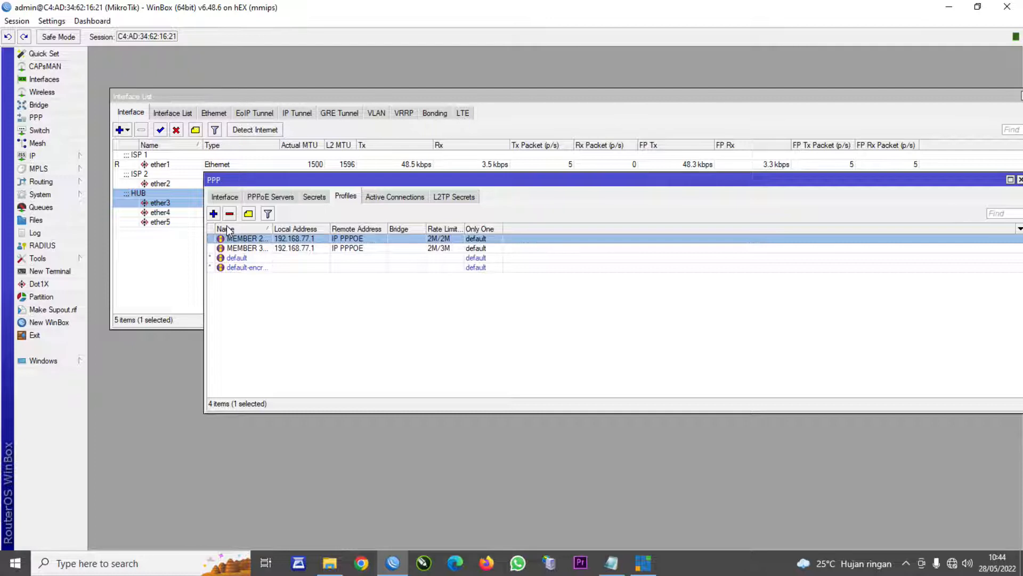
- Review the PPP profiles list, then close the PPP window
click(224, 197)
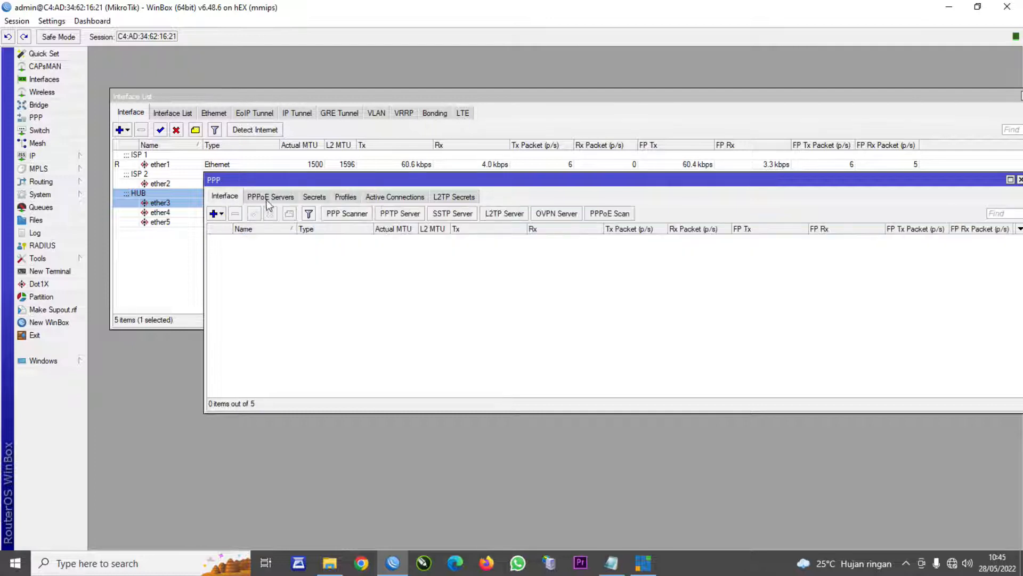
click(347, 197)
drag(506, 182, 486, 229)
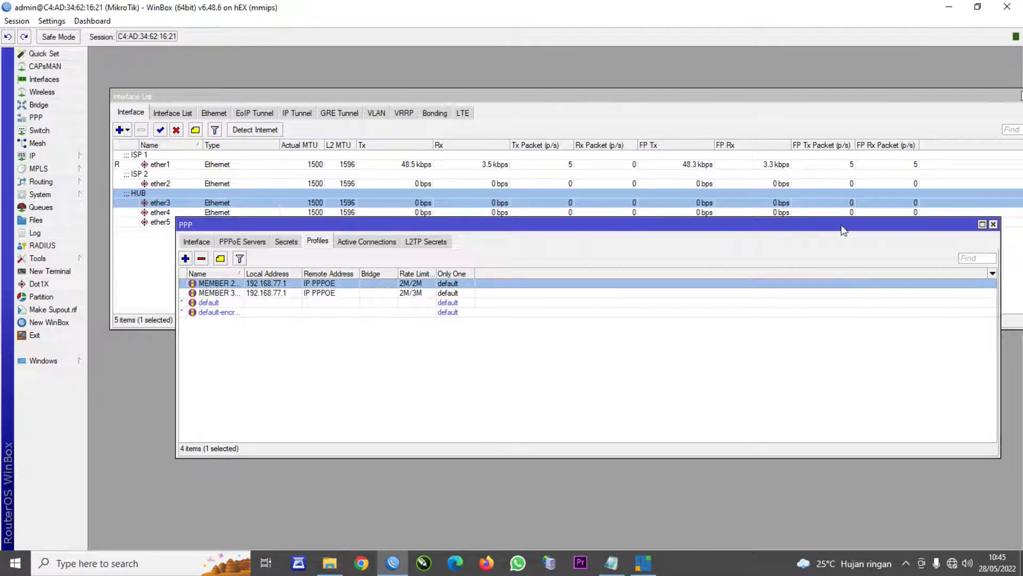
click(993, 224)
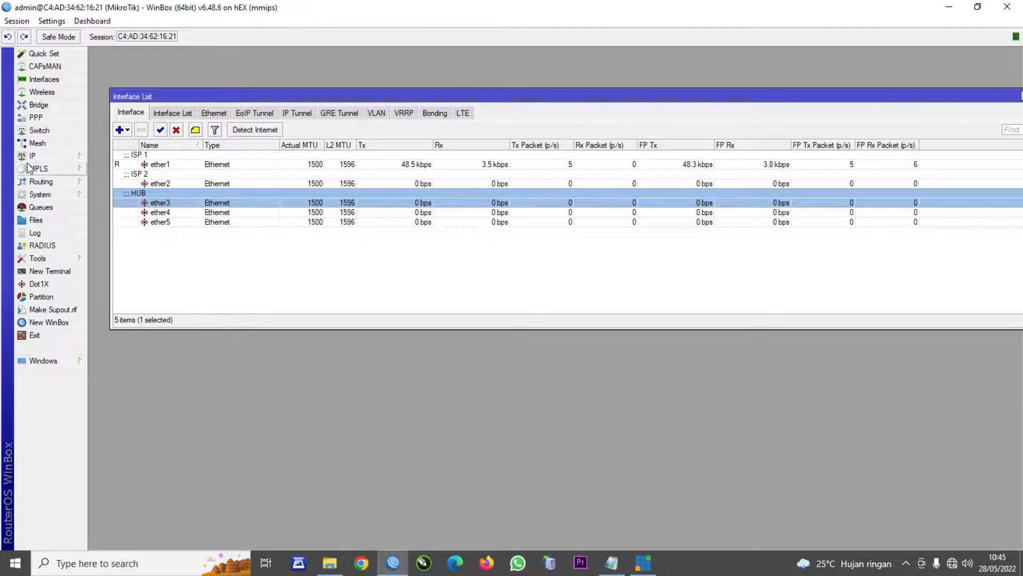
- Check the Hotspot users list, close it, and select ether1 in the Interface List
click(51, 156)
click(109, 272)
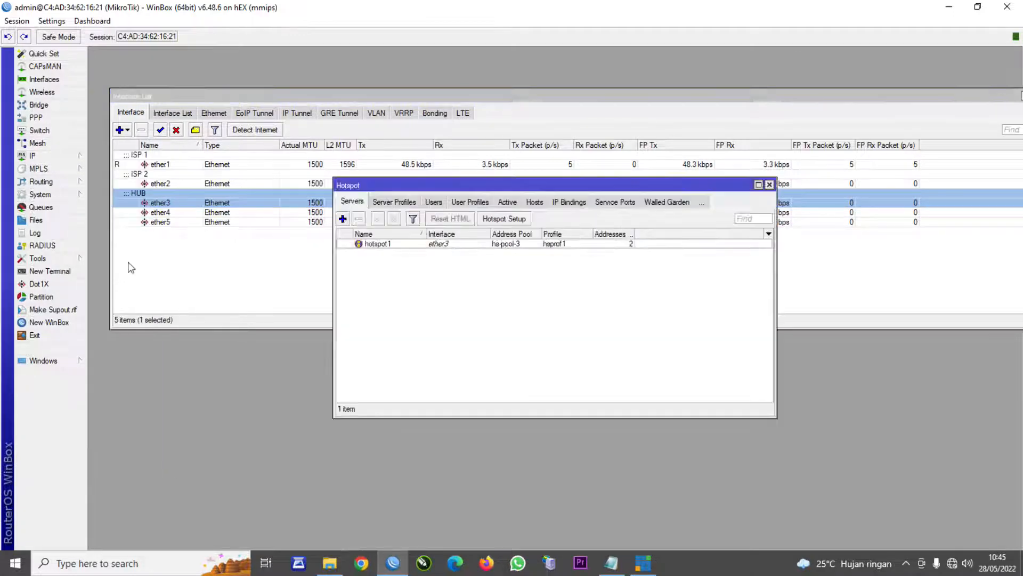
click(431, 202)
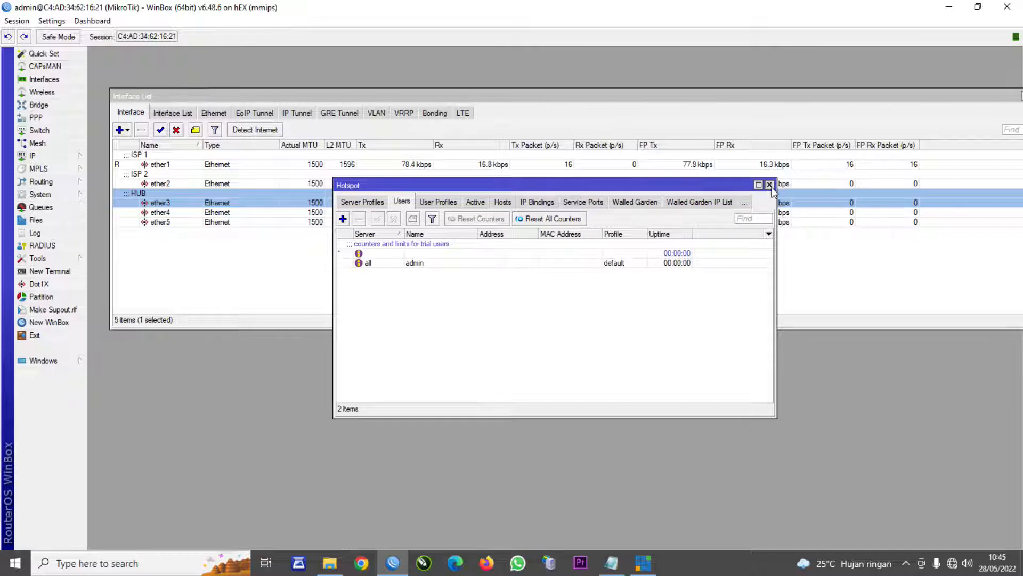
click(769, 184)
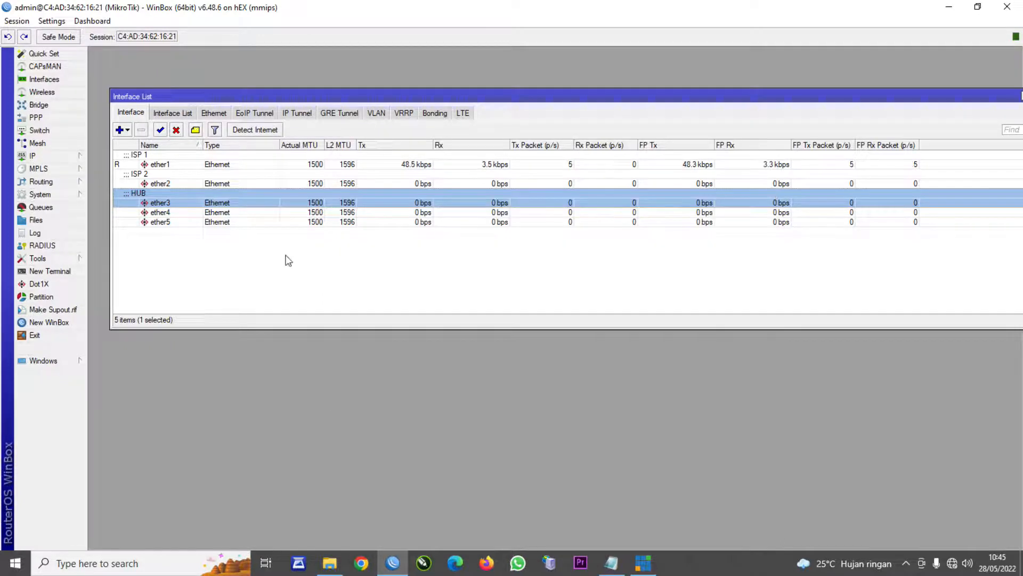
click(129, 165)
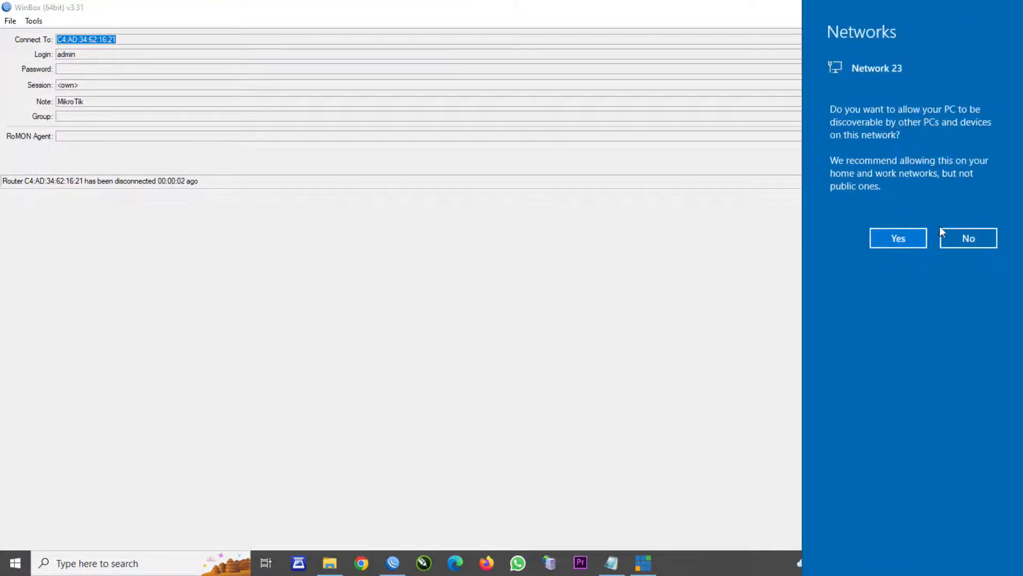
- Make the PC discoverable on Network 23, check its connection, and start Firefox
click(906, 235)
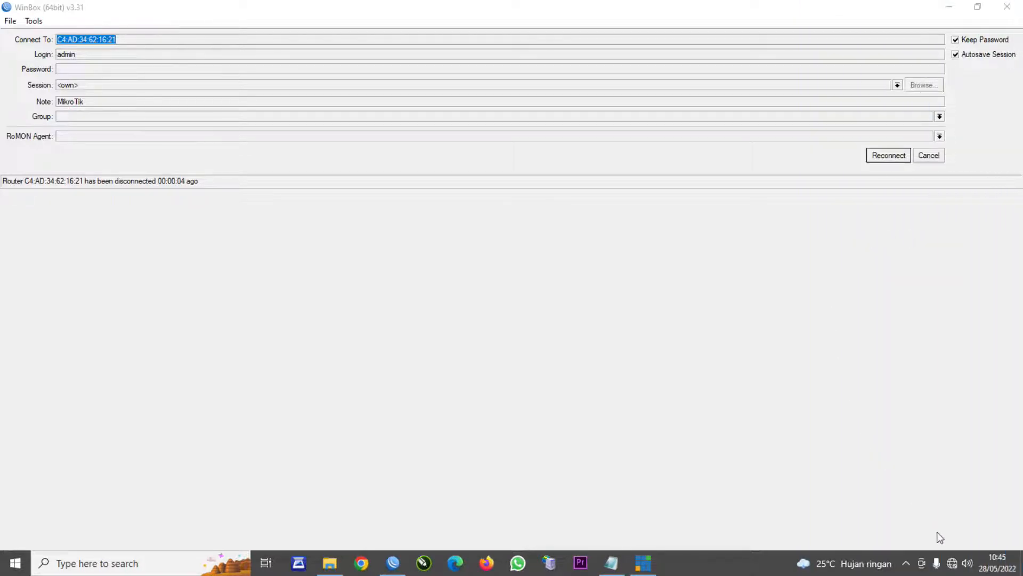
click(953, 569)
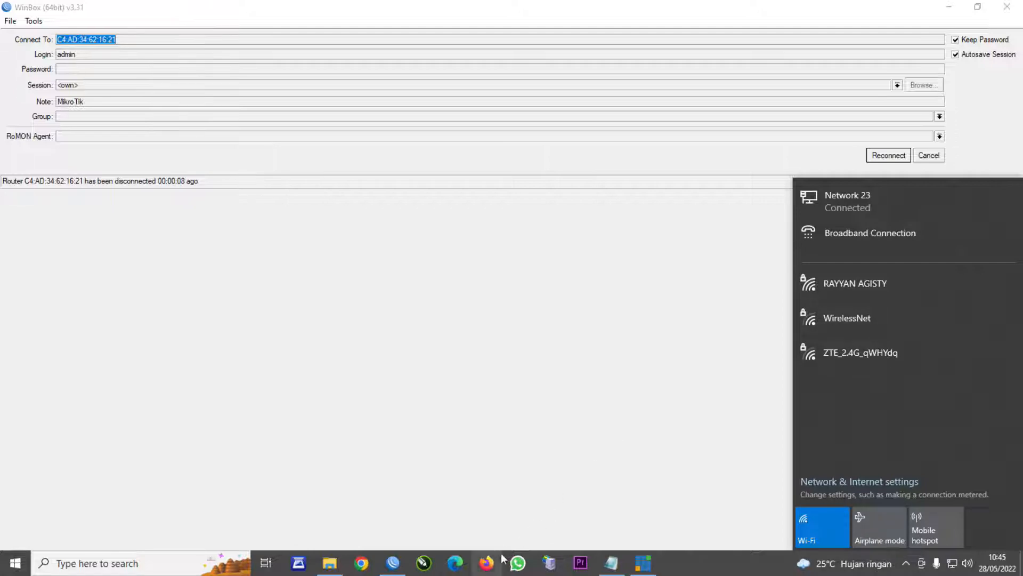
click(486, 565)
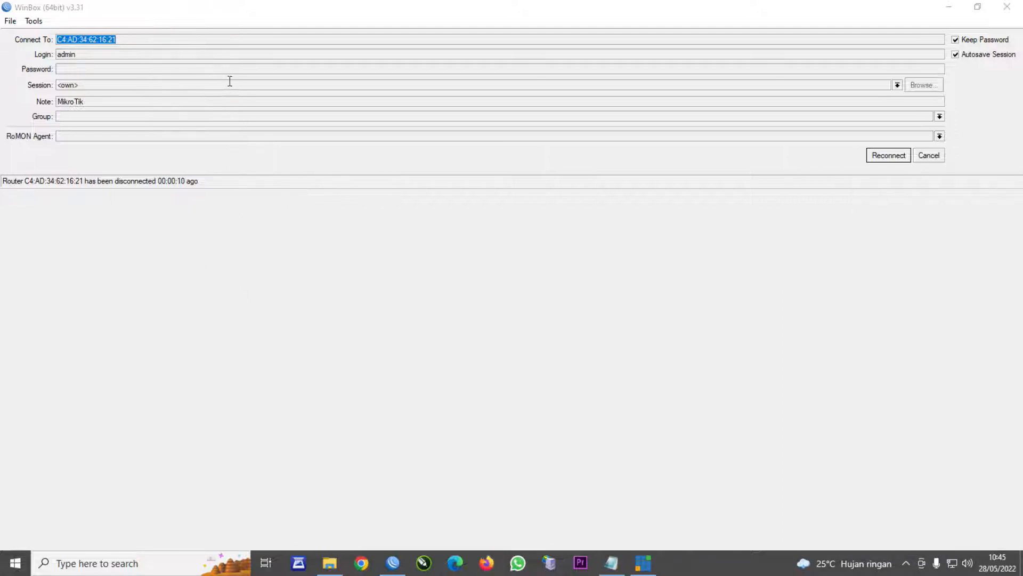
- Log in to the damai.net hotspot with the hotspot username and password, then minimize Firefox
text(d)
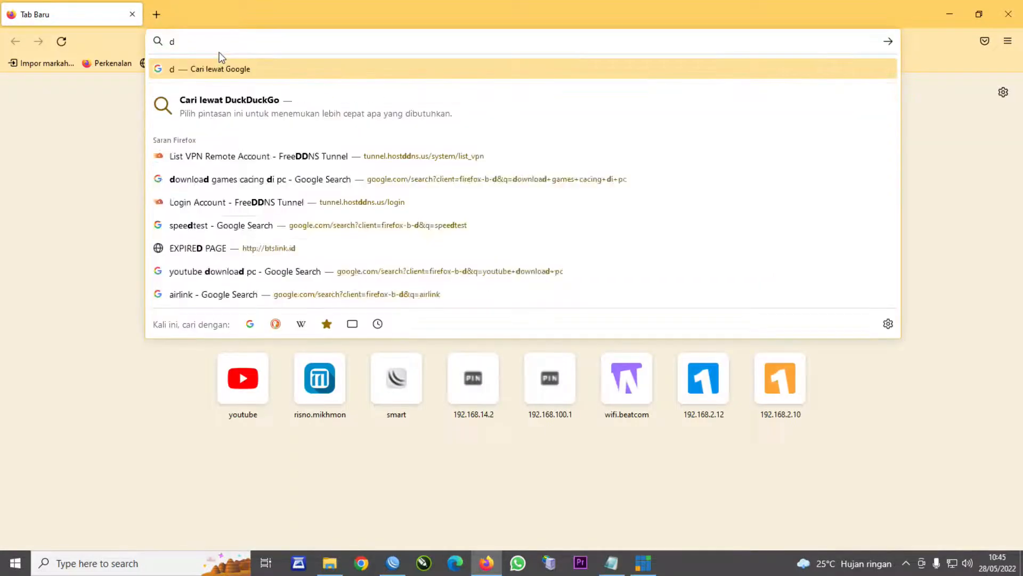
text(ama)
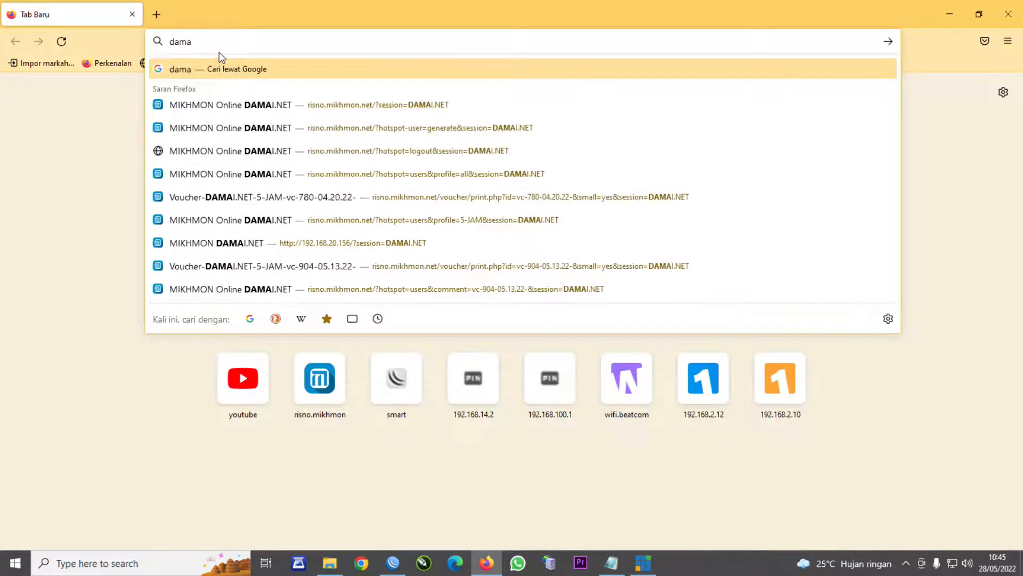
text(i.net)
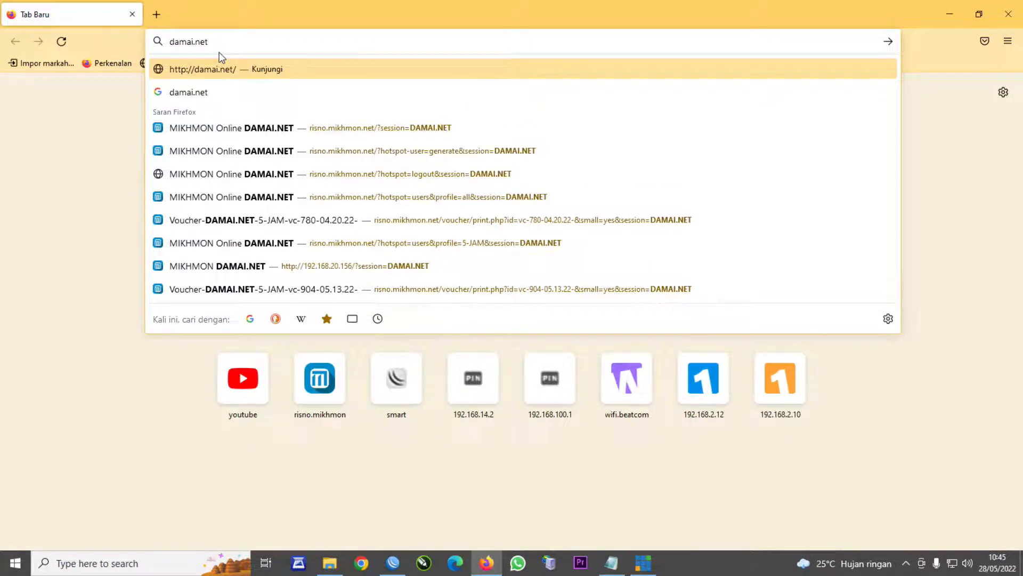
key(Return)
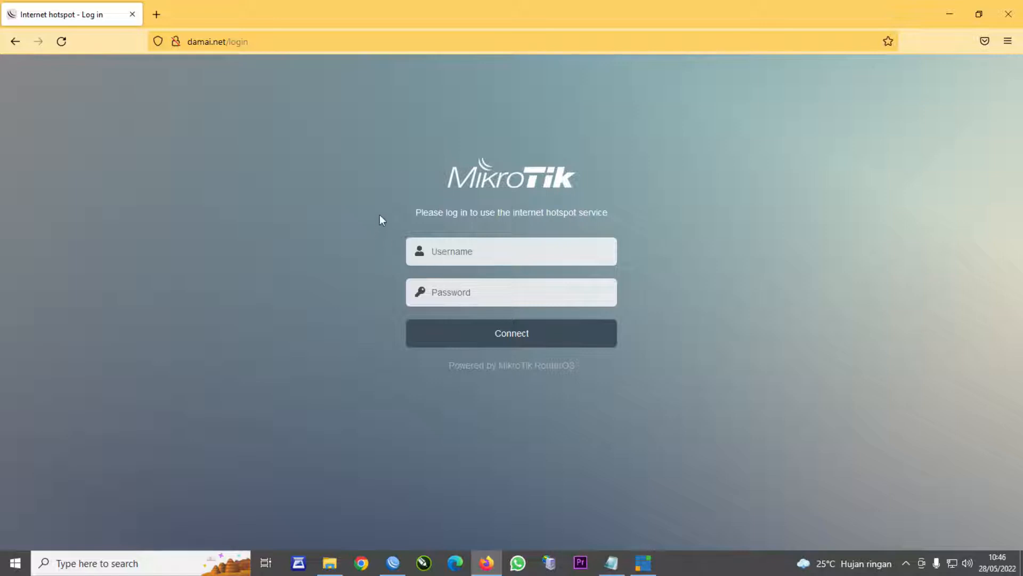
click(444, 252)
text(ad)
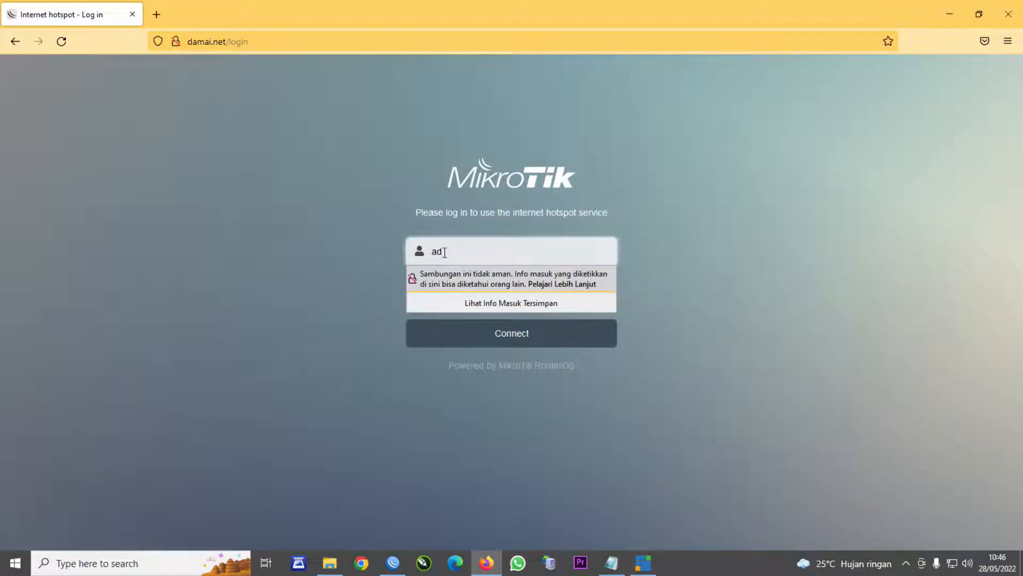
text(min)
key(Tab)
text(admin)
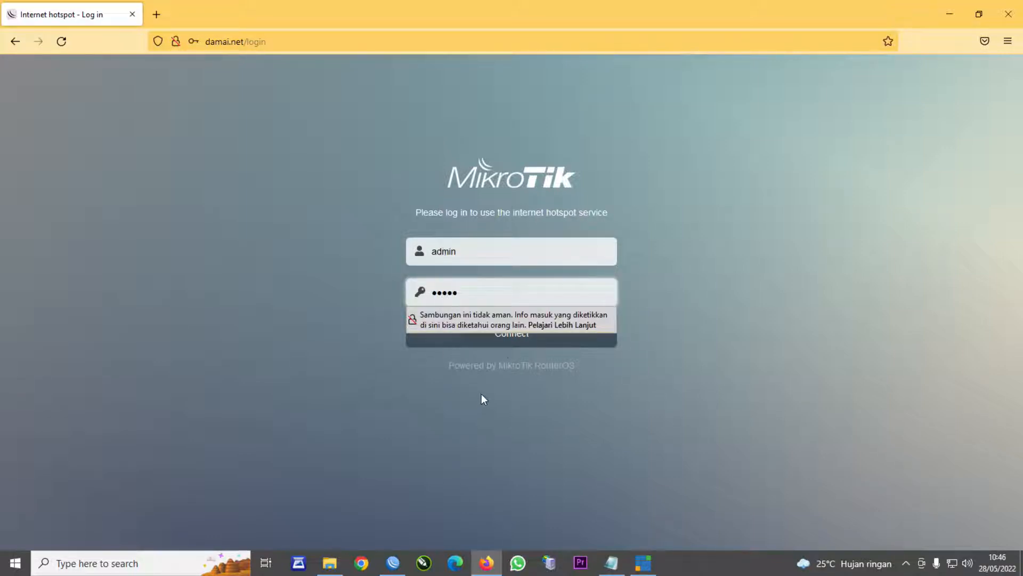
click(519, 341)
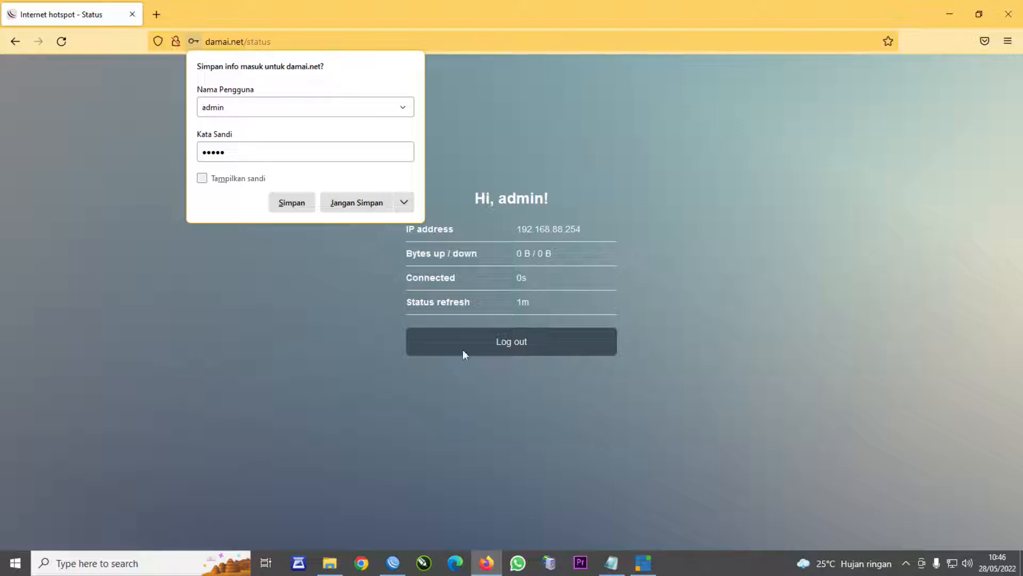
click(943, 16)
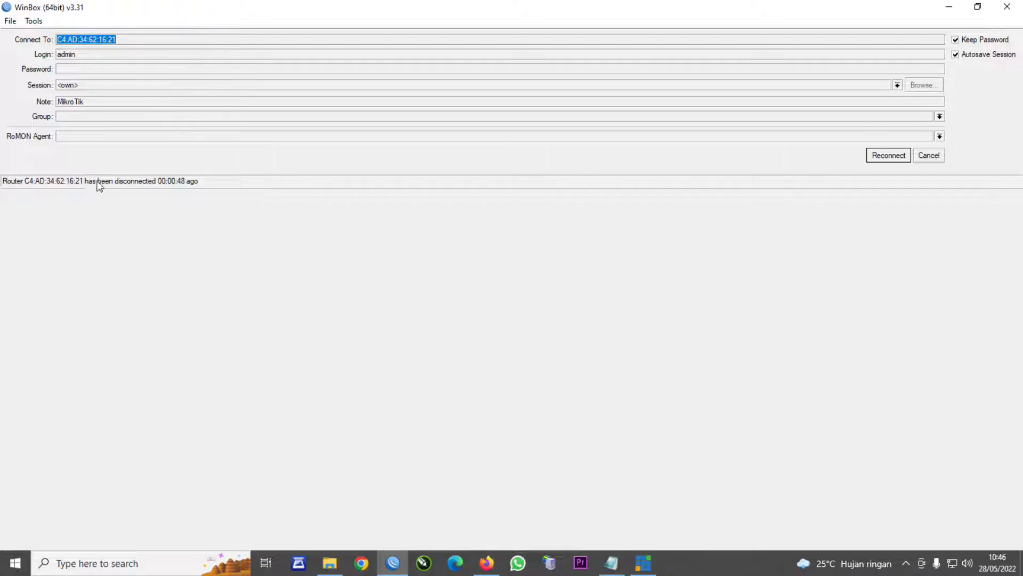
- Reconnect WinBox to the router at 192.168.88.1 and maximize the session
click(937, 155)
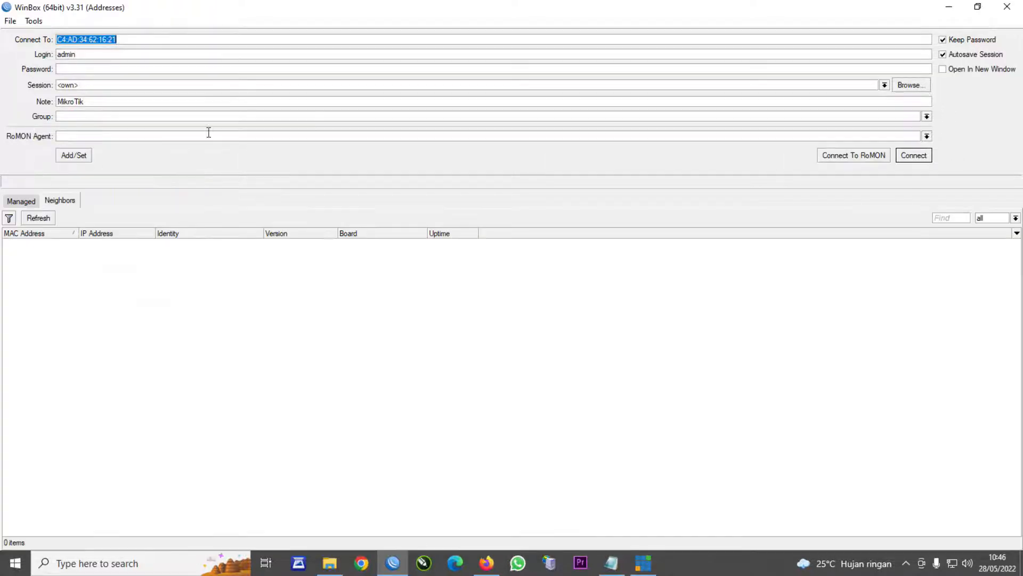
click(51, 219)
click(52, 244)
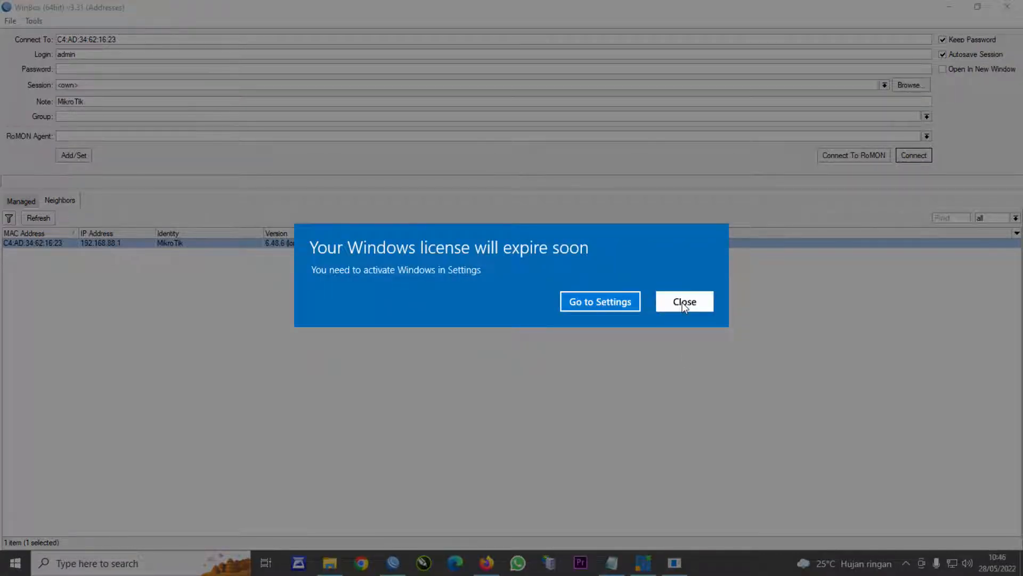
click(685, 302)
click(104, 243)
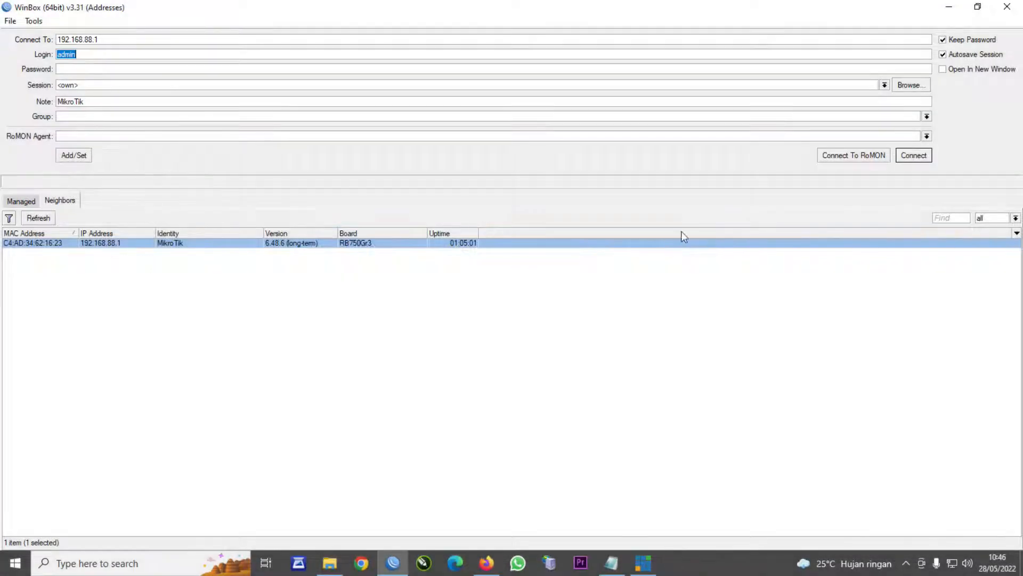
click(913, 156)
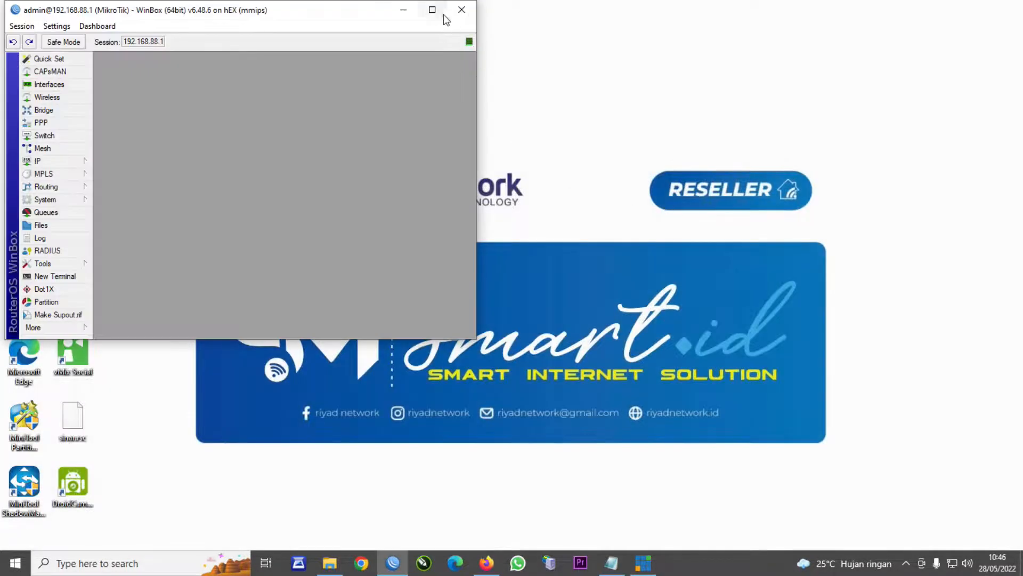
click(432, 10)
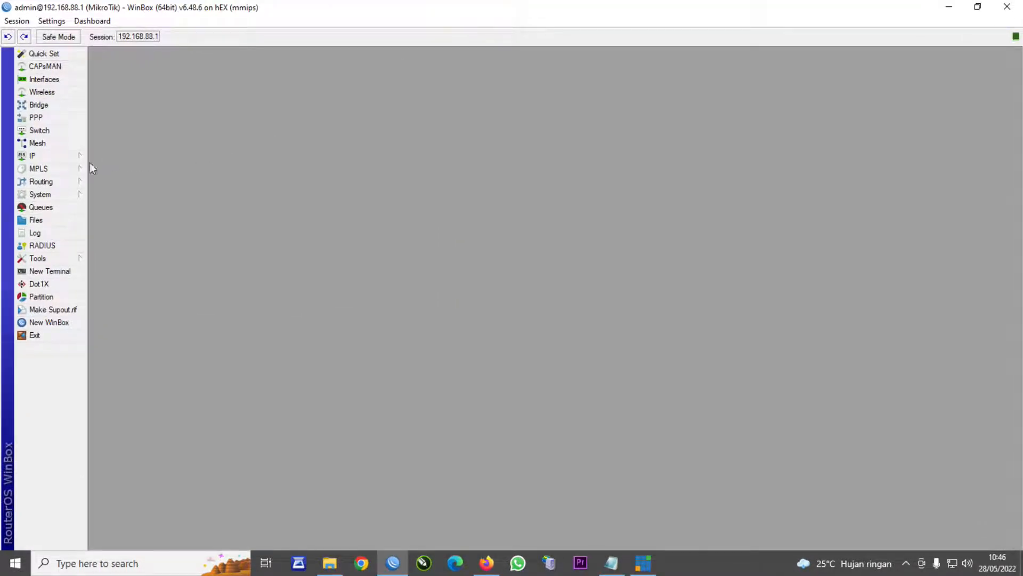
- View the IP address list with a widened Address column, then the route list
click(58, 158)
click(121, 178)
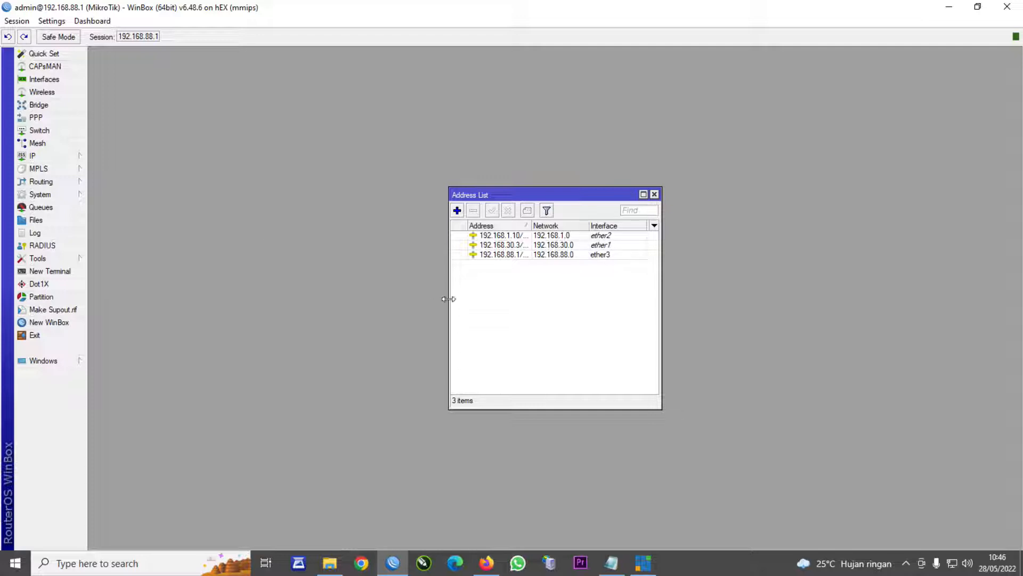
drag(449, 299, 365, 286)
drag(446, 227, 460, 231)
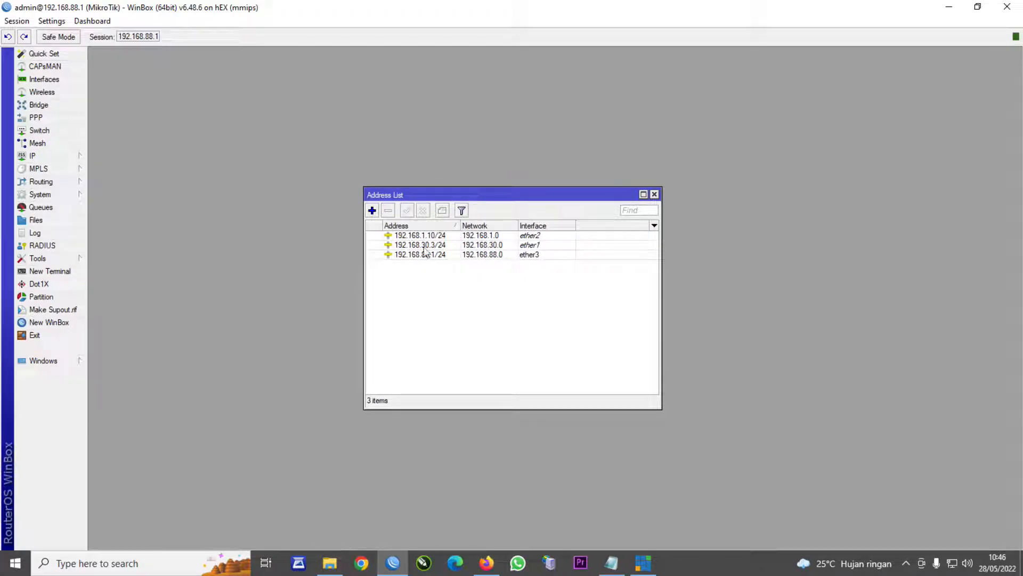
click(33, 156)
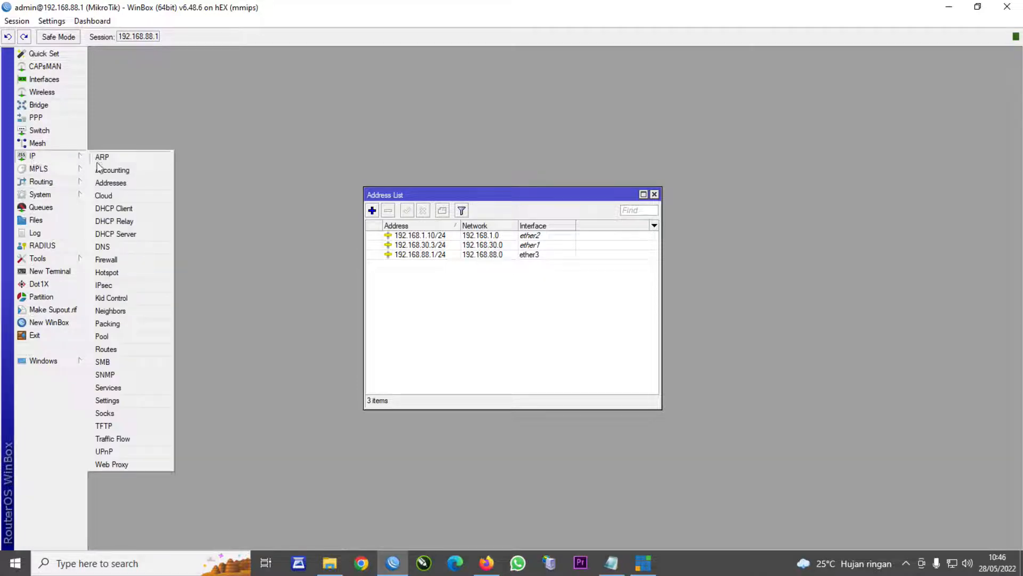
click(107, 349)
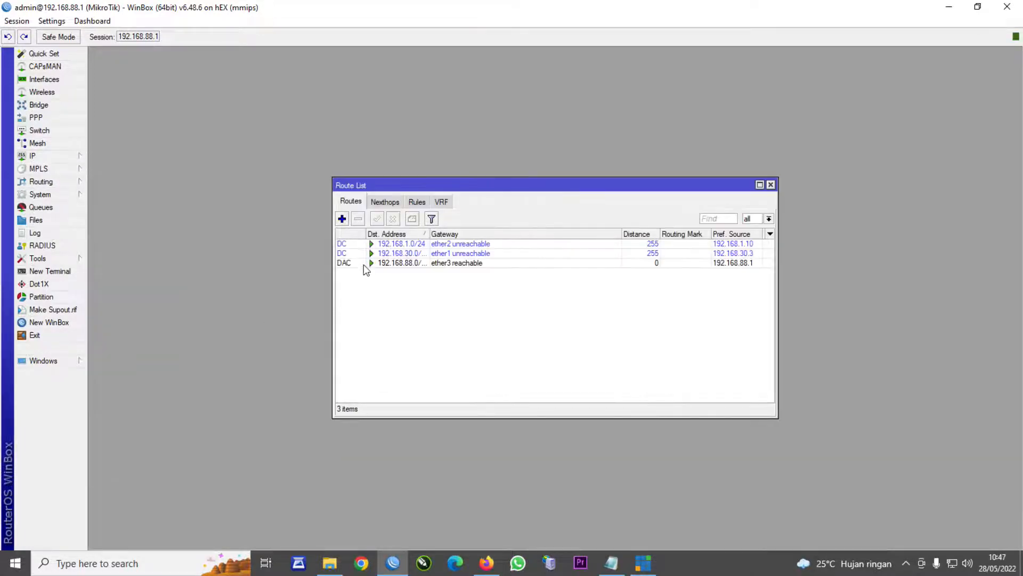
- Add default route 0.0.0.0/0 with gateway 192.168.1.1
click(342, 218)
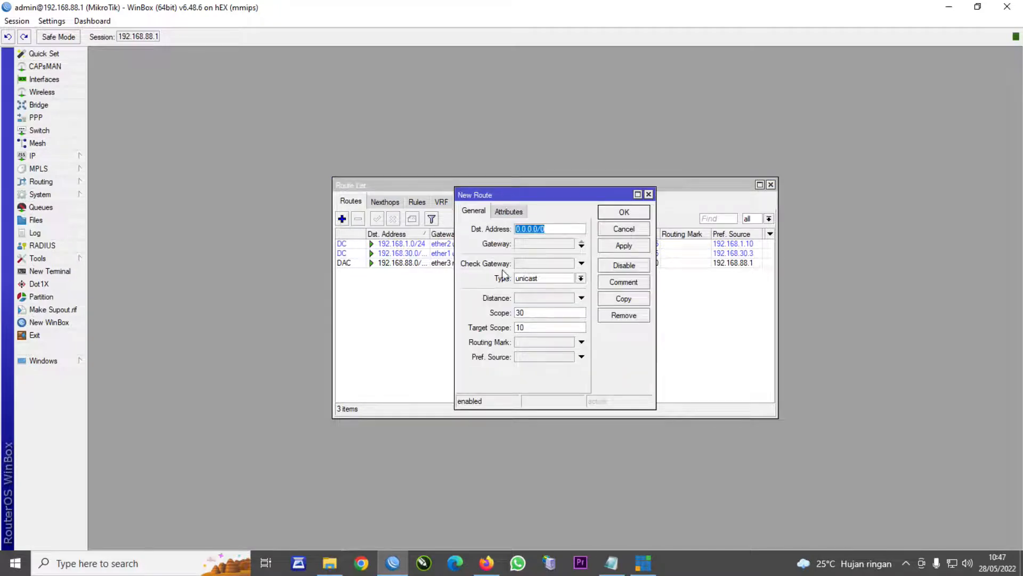
click(530, 246)
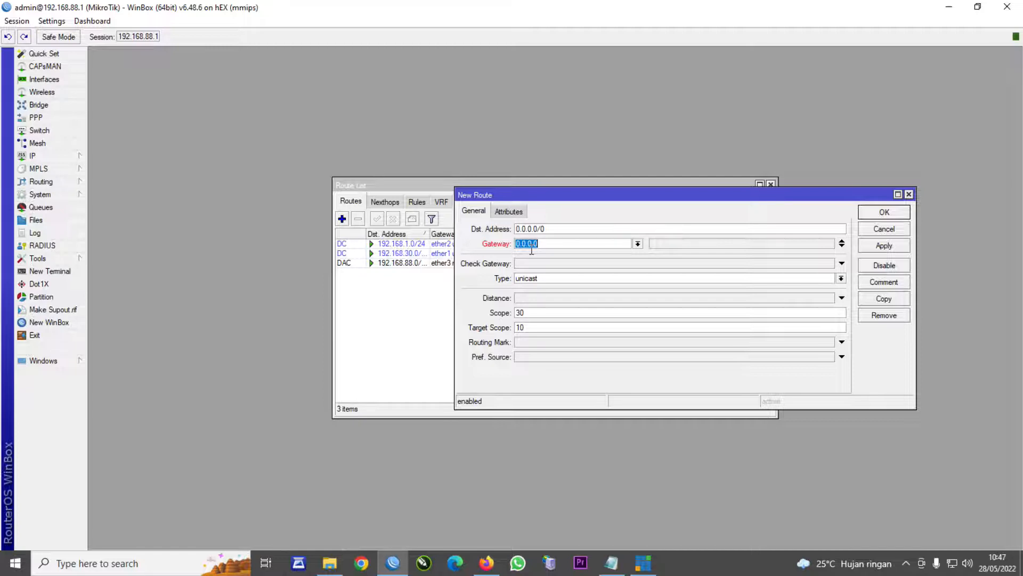
text(192.168.1.1)
click(879, 247)
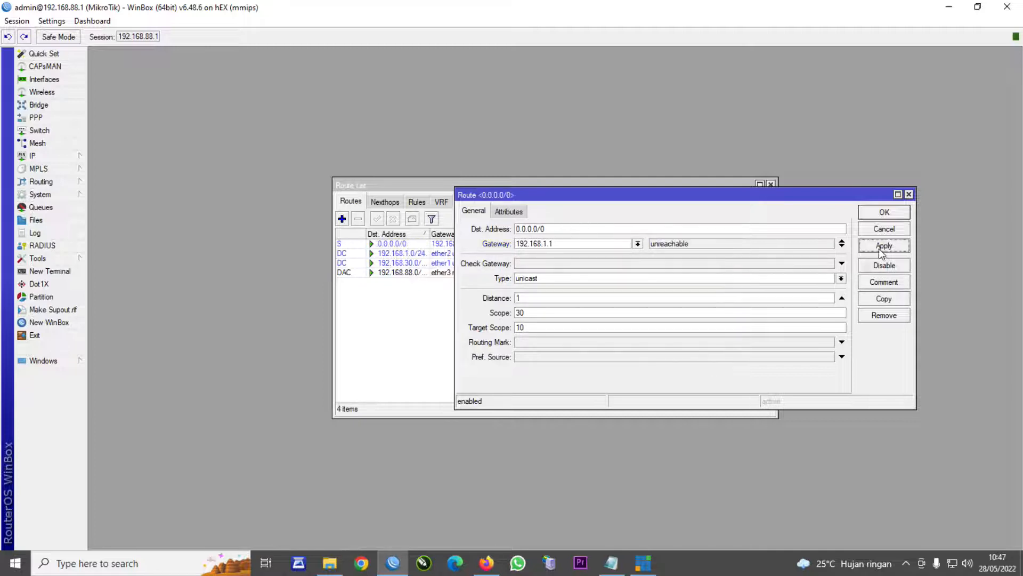
click(881, 213)
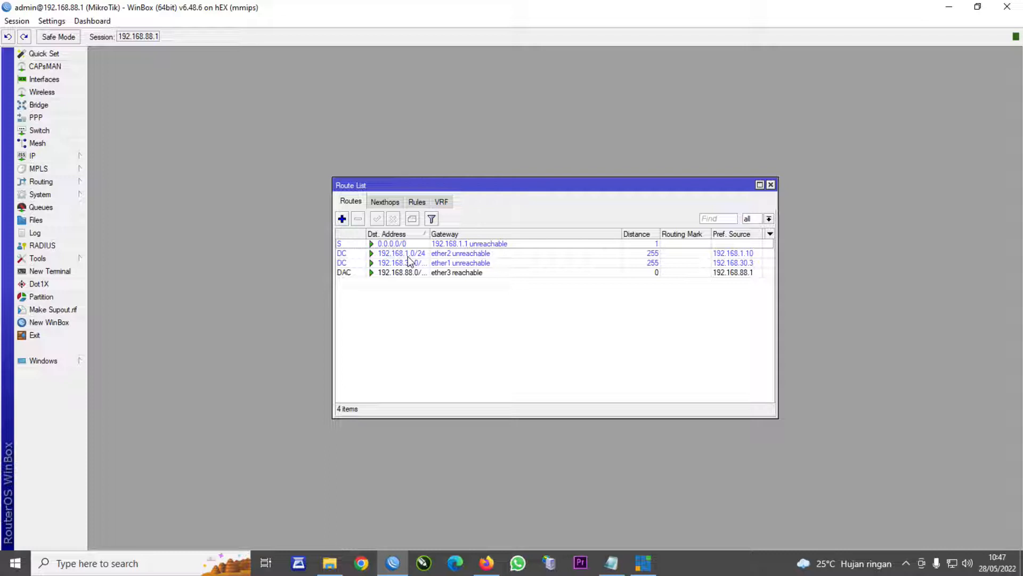
mouse_move(409, 259)
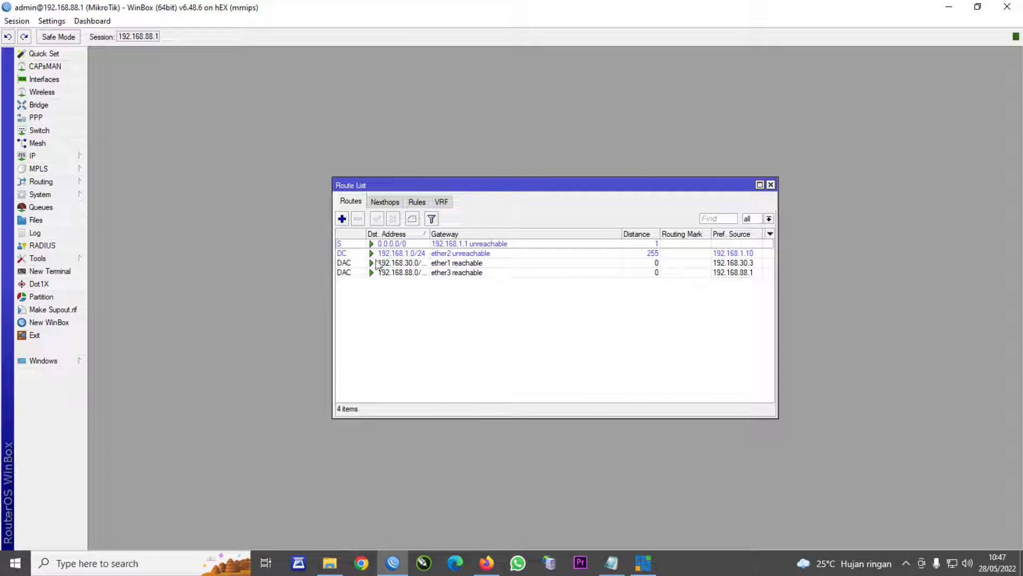
- Discard the unfinished route, close the route and address lists, and reopen IP Addresses
click(342, 219)
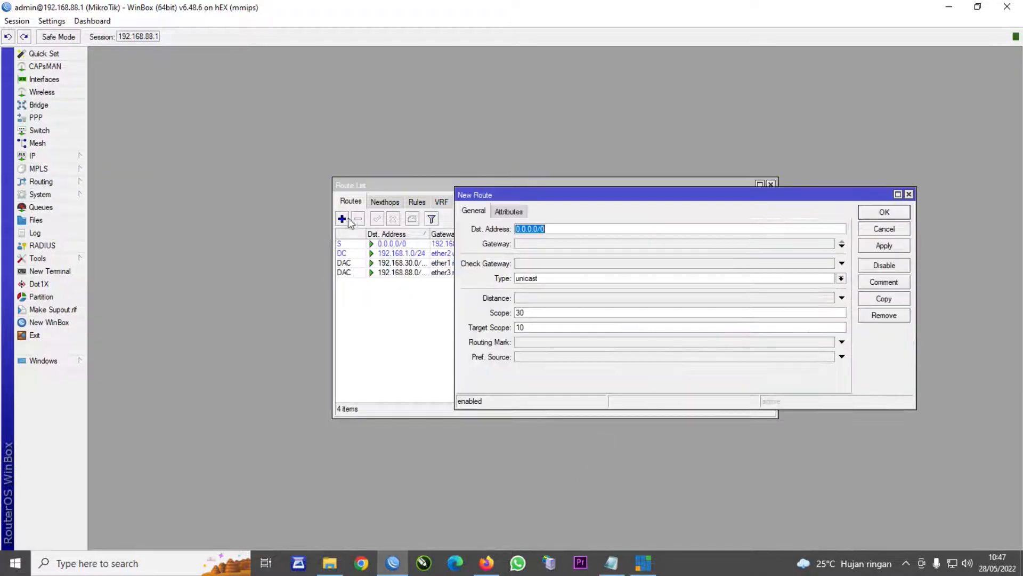
click(909, 194)
click(771, 183)
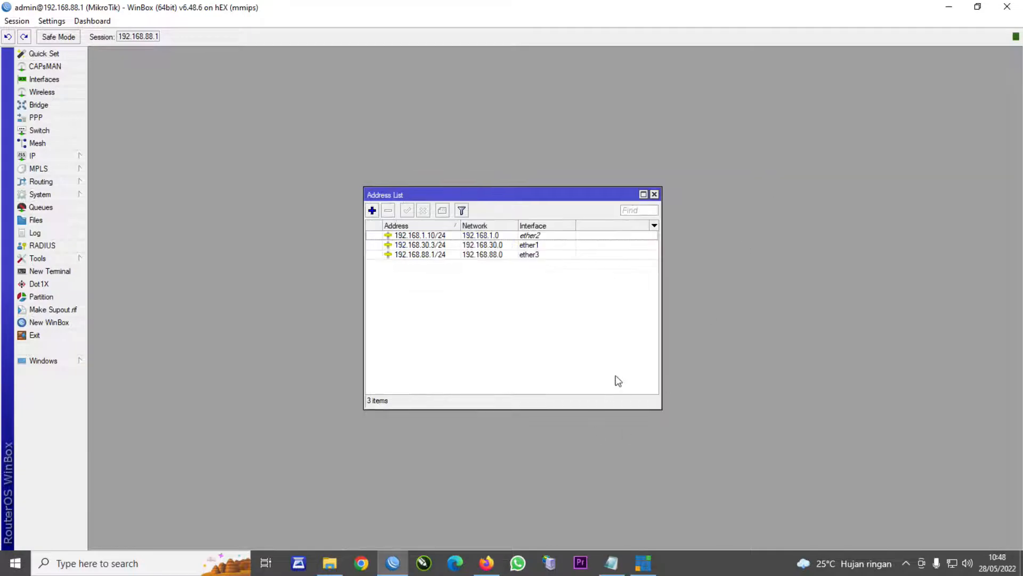
click(654, 194)
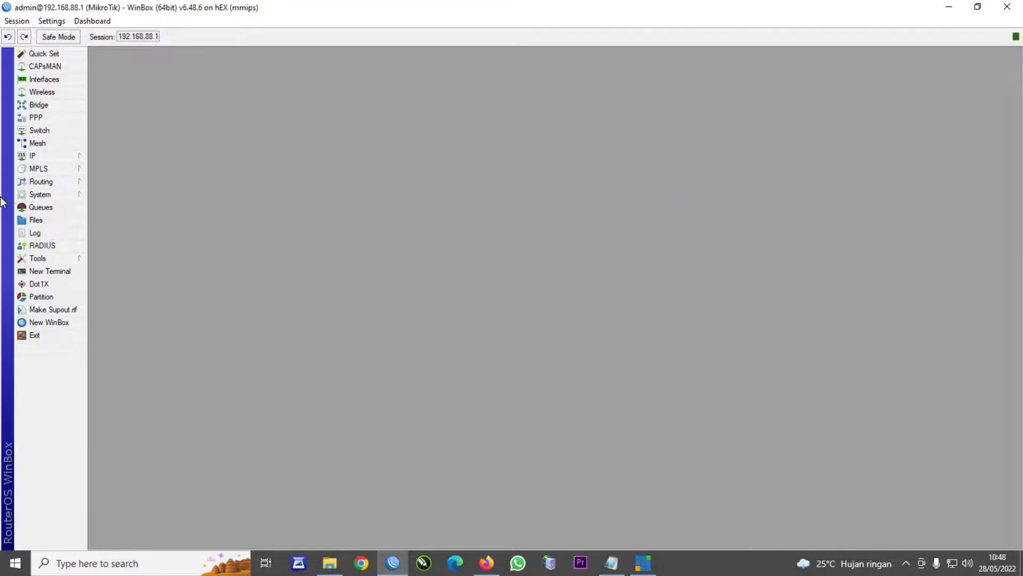
click(32, 155)
click(113, 182)
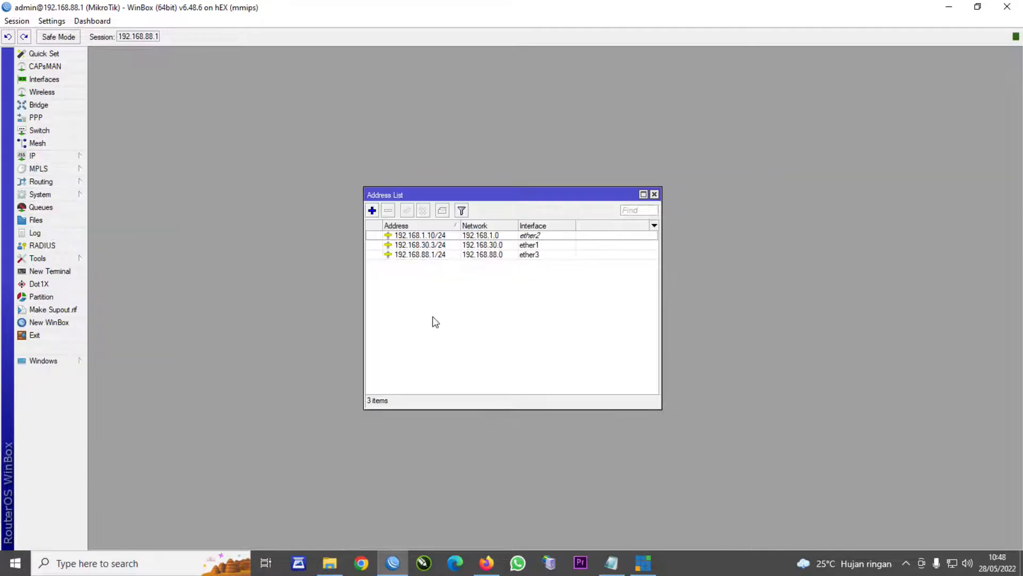
- Change ether1's address 192.168.30.3/24 to 192.168.20.3/24
double_click(426, 245)
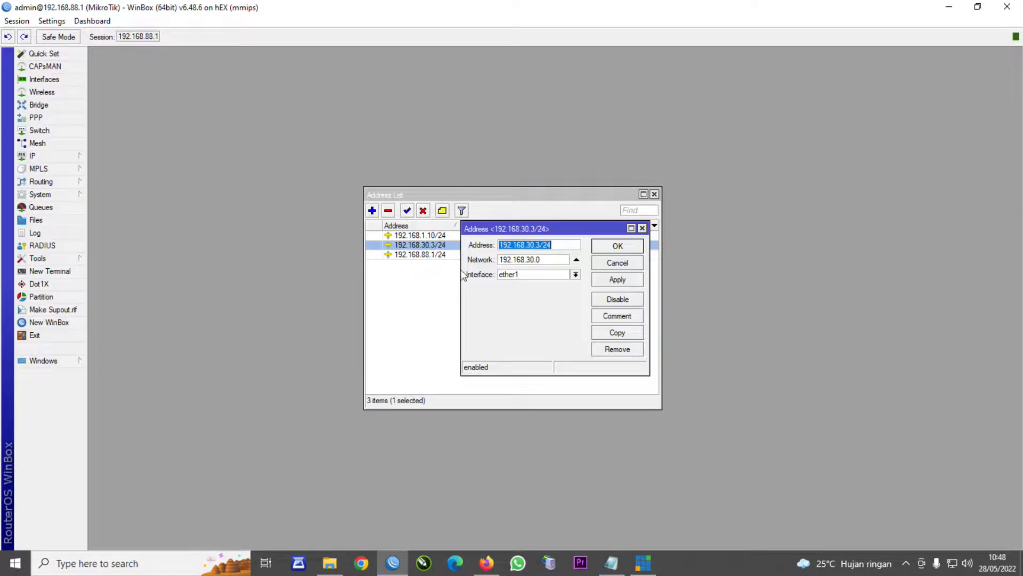
click(529, 245)
drag(529, 244, 525, 244)
text(2)
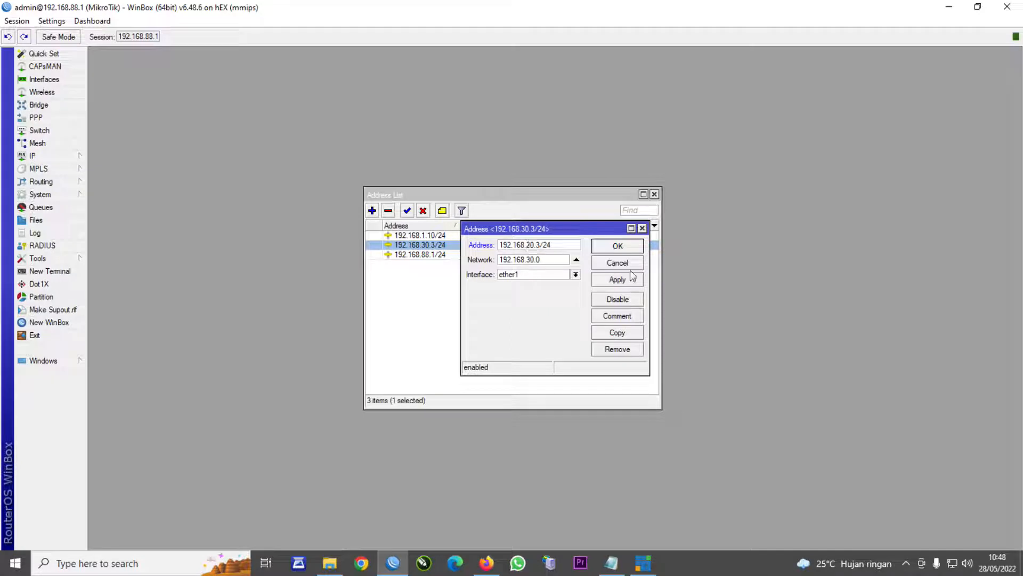
click(634, 281)
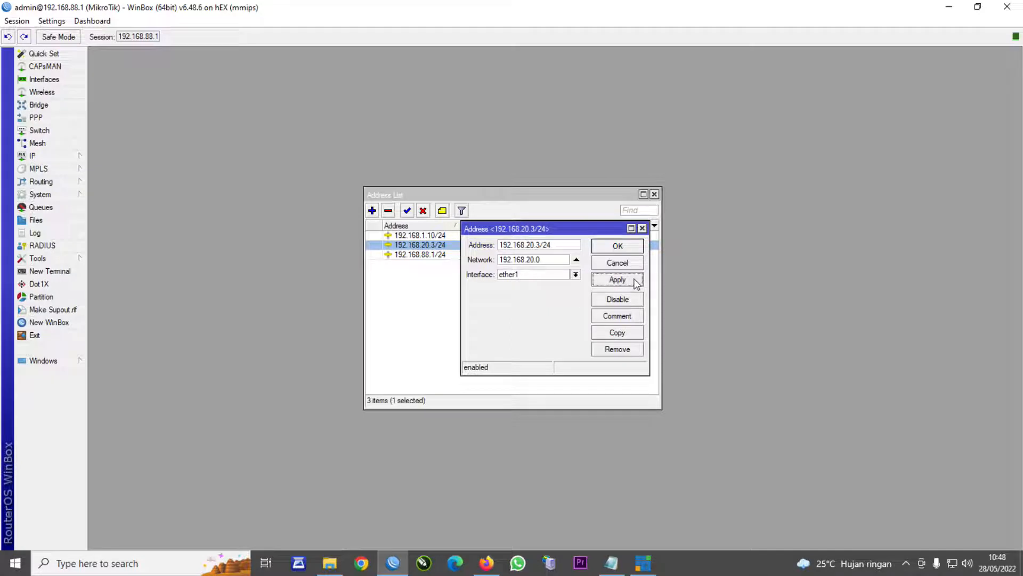
click(611, 251)
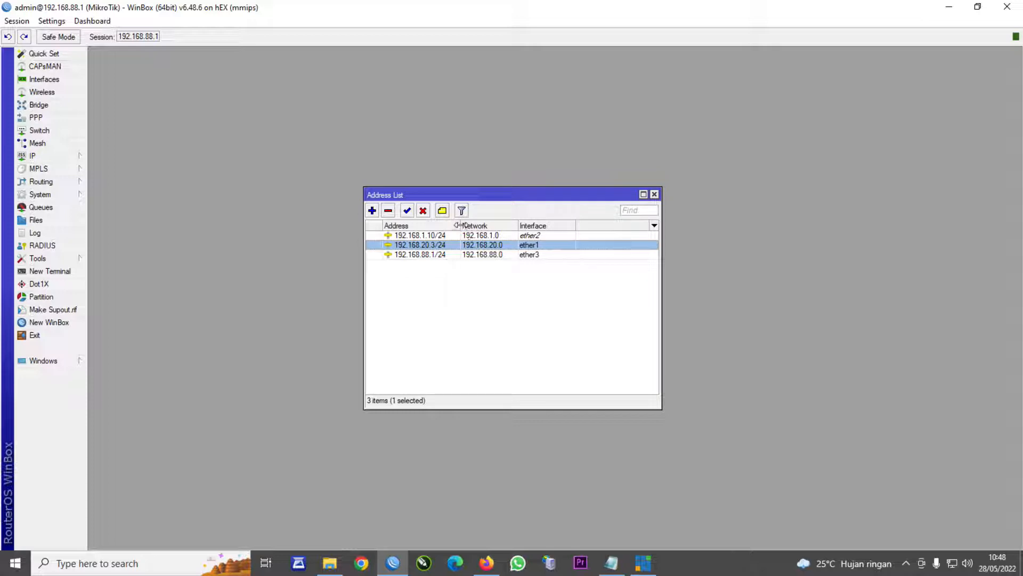
drag(460, 226, 474, 226)
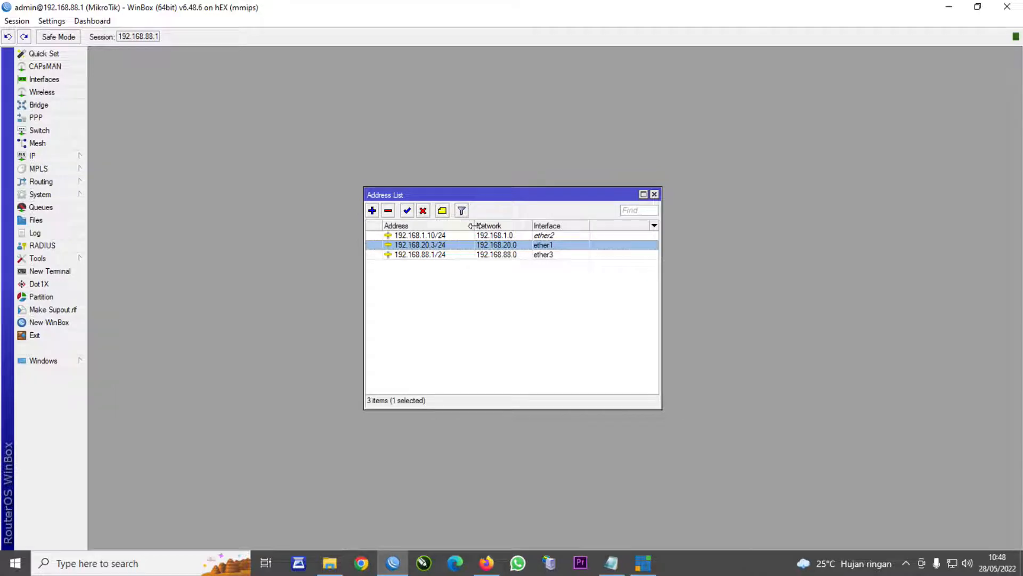
- Add a route 0.0.0.0/0 with gateway 192.168.20.1 to the Route List
click(37, 158)
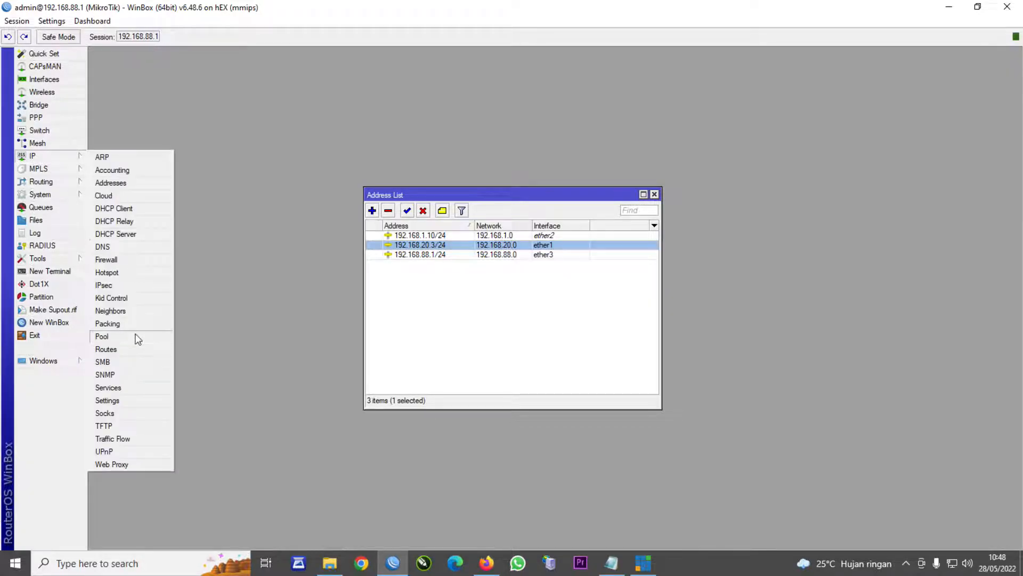
click(123, 350)
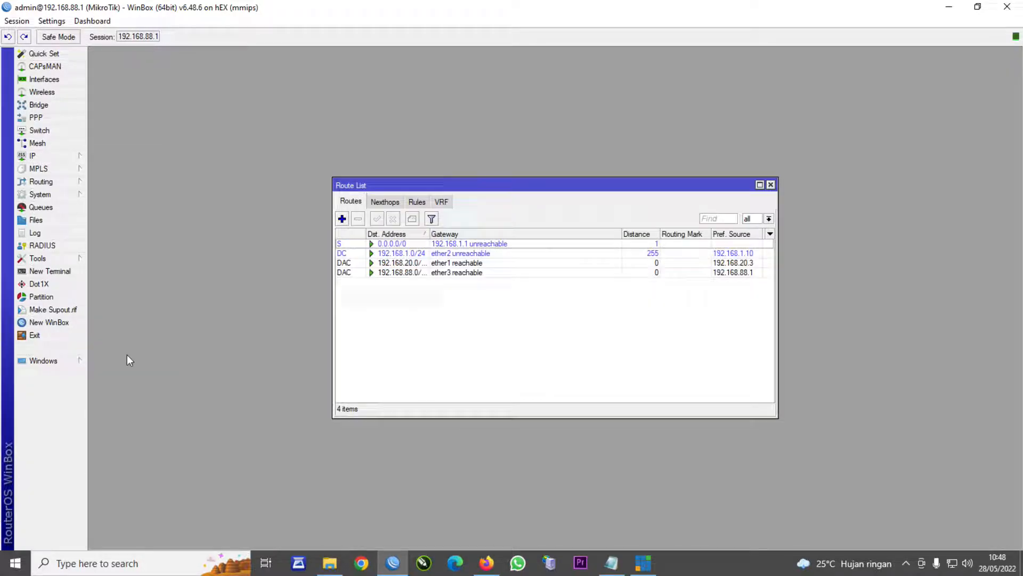
click(342, 219)
click(536, 244)
text(192.168.20.1)
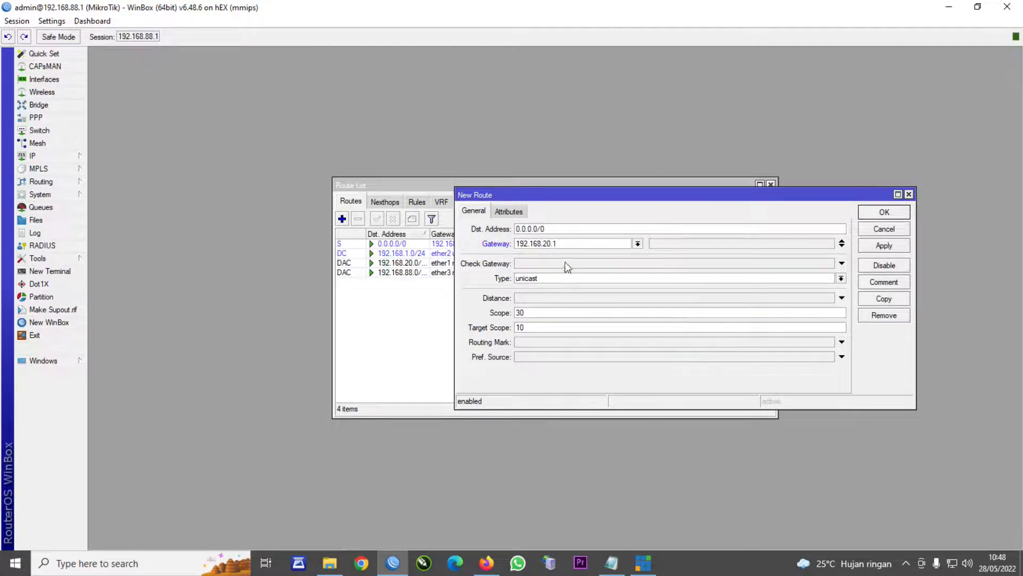
click(896, 249)
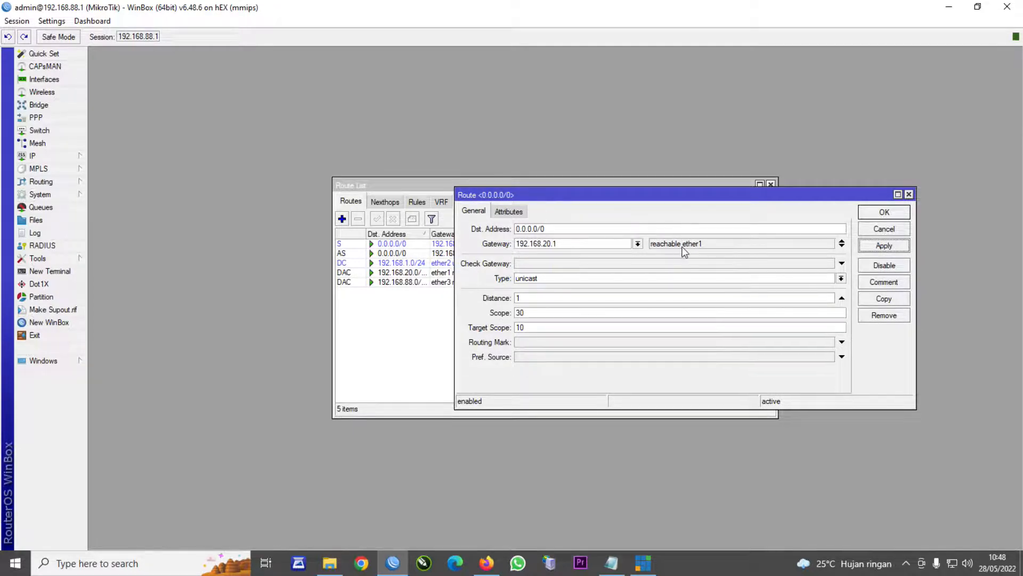
click(908, 194)
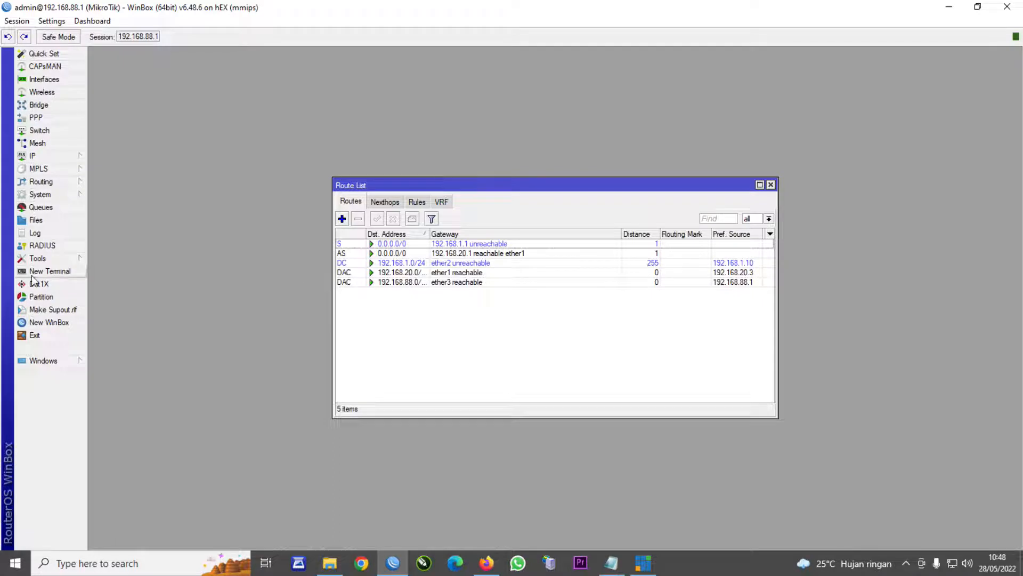
click(48, 271)
text(pi)
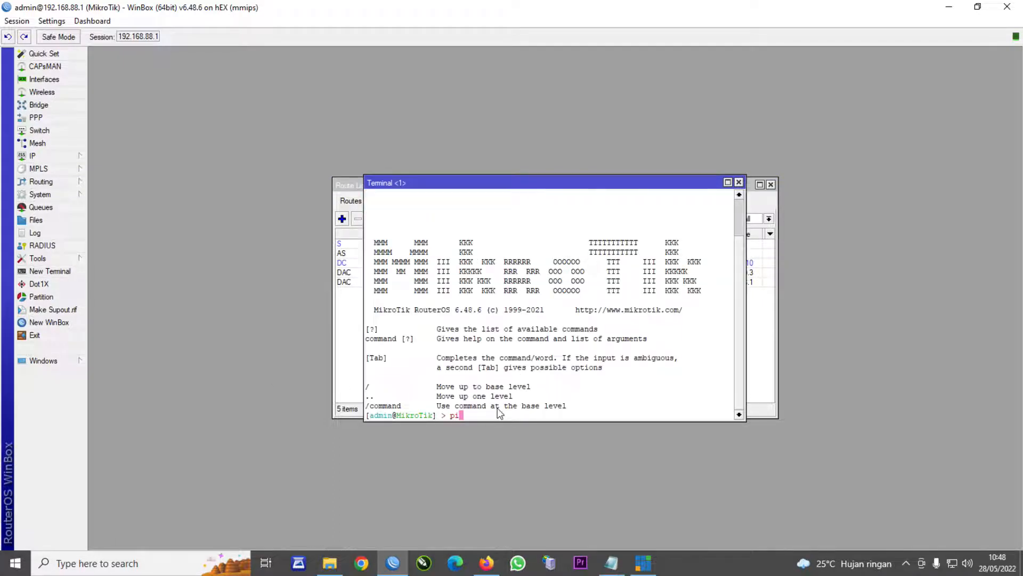
text(ng google.com)
key(Return)
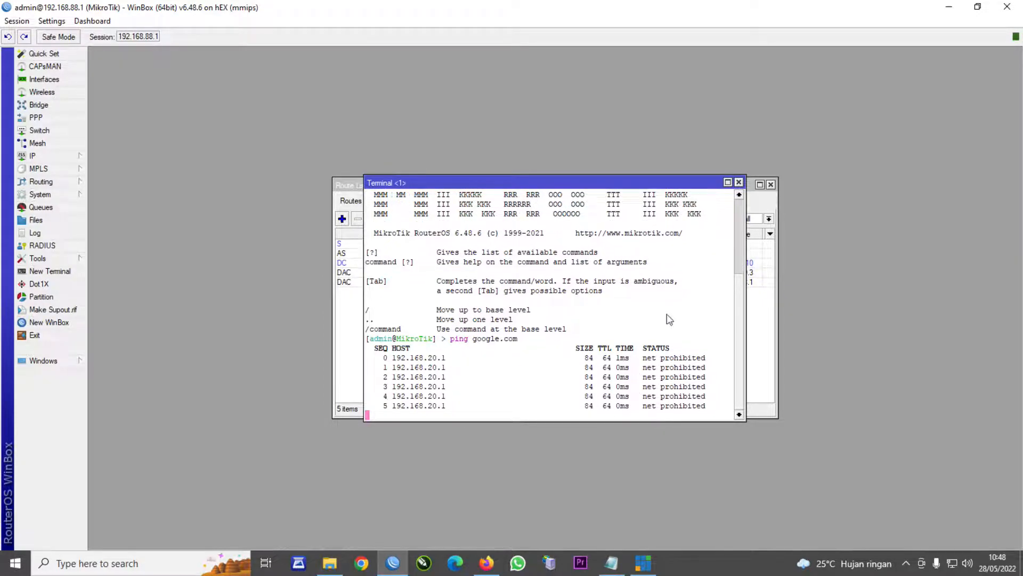
click(738, 181)
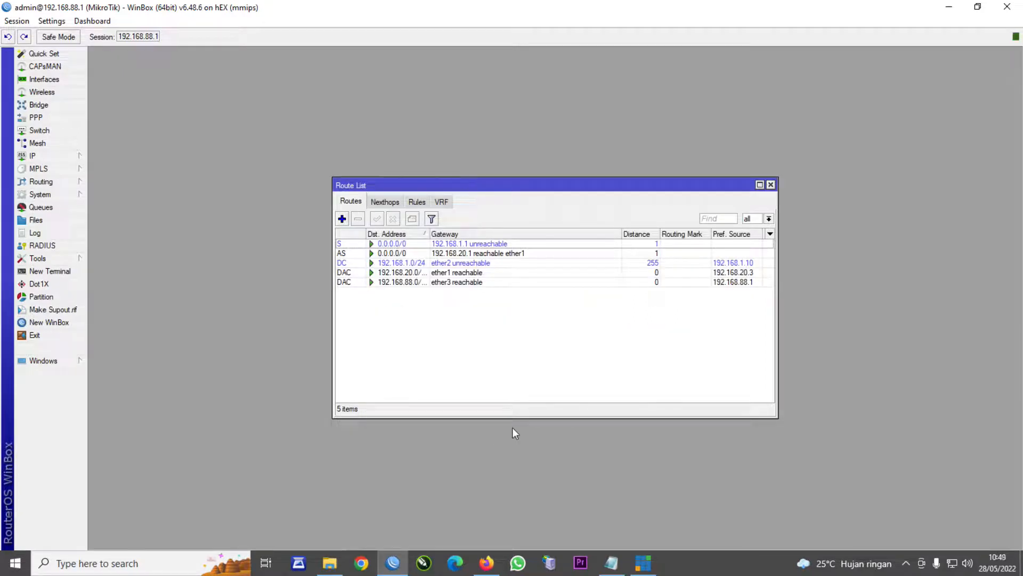
- Run ping google.com in a new router terminal and get replies from 74.125.24.138
mouse_move(391, 570)
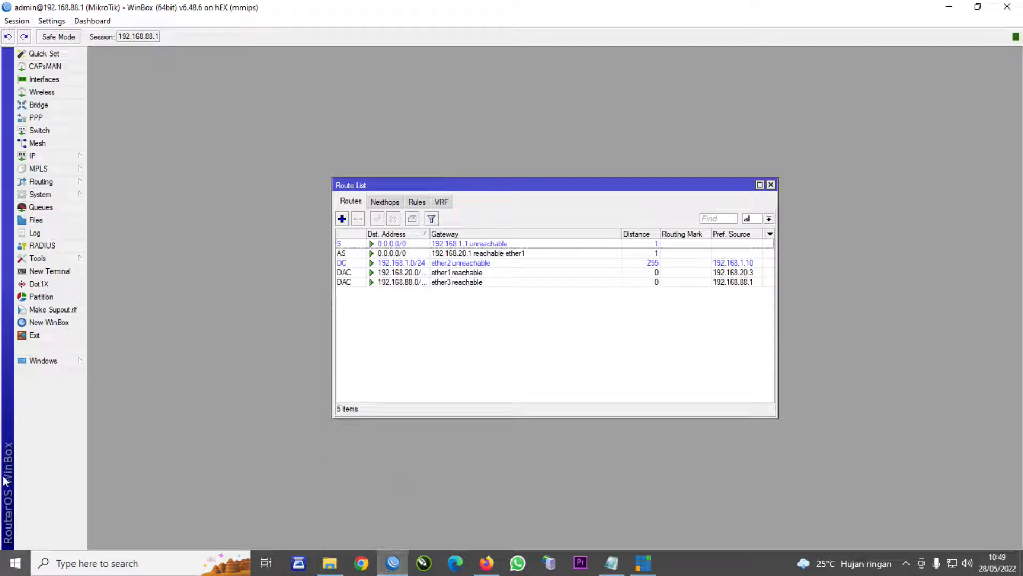
click(47, 272)
text(ping goo)
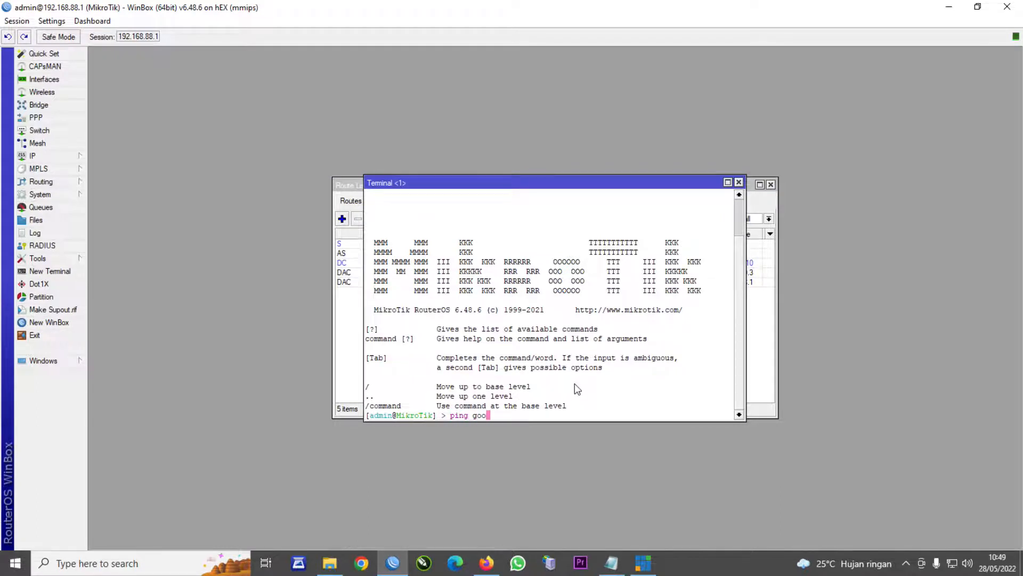
text(gle.com)
key(Return)
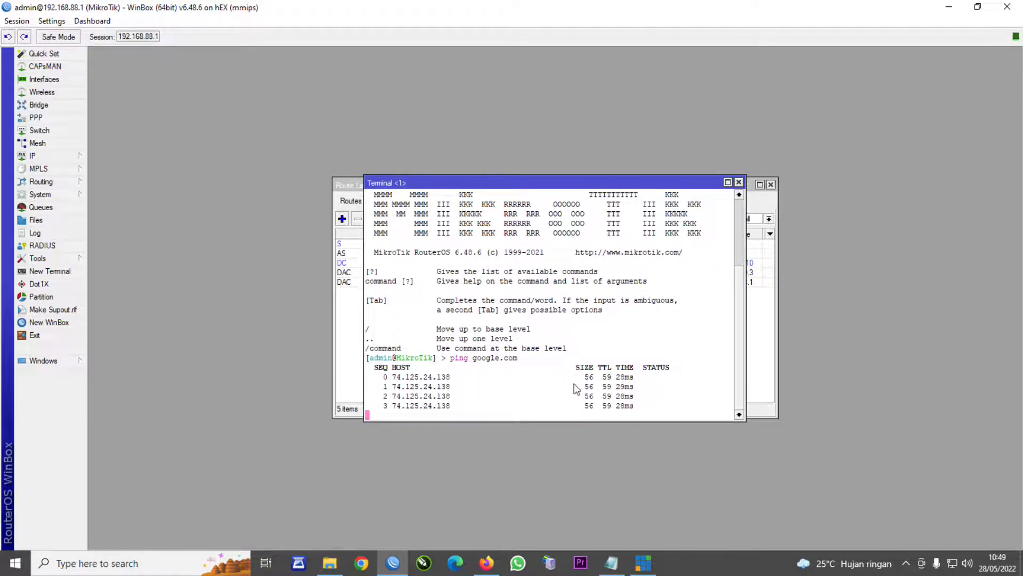
- Load youtube.com in a new Firefox tab, then switch back to WinBox
click(496, 568)
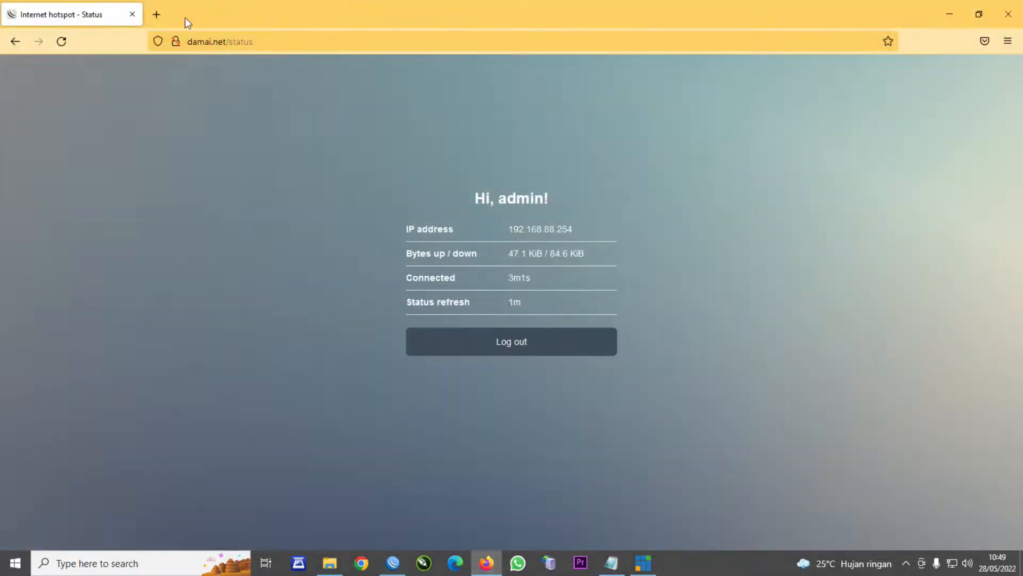
click(156, 14)
text(youtube.com/)
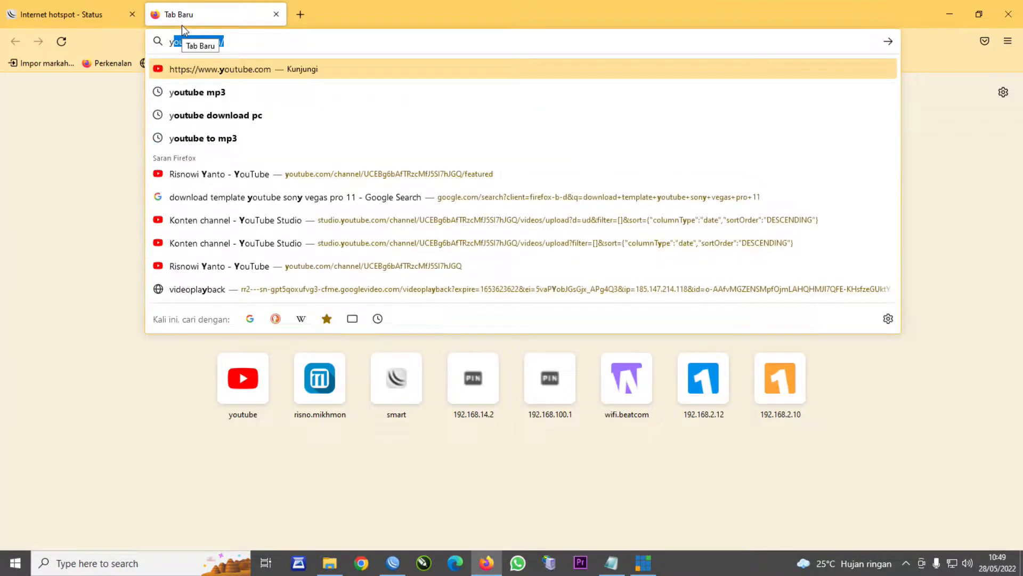
key(Return)
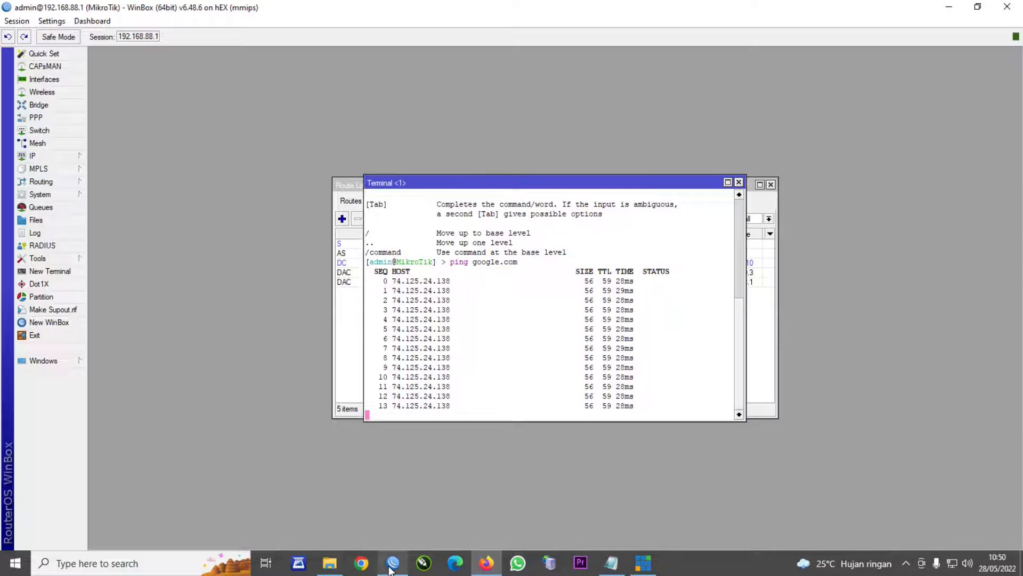
click(393, 562)
- Close the terminal, open the IP Address List and bring the Route List to the front
click(739, 182)
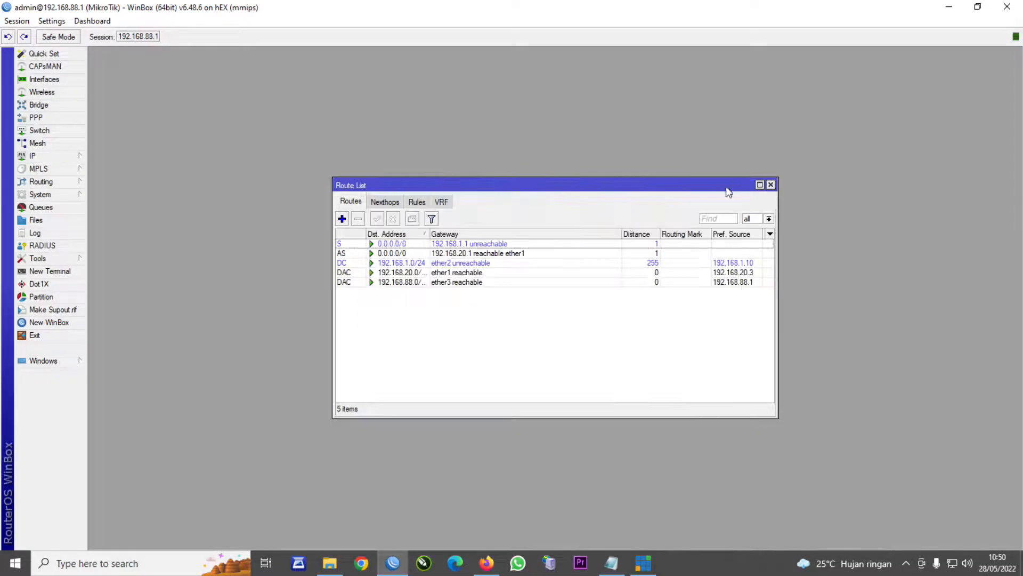
click(48, 156)
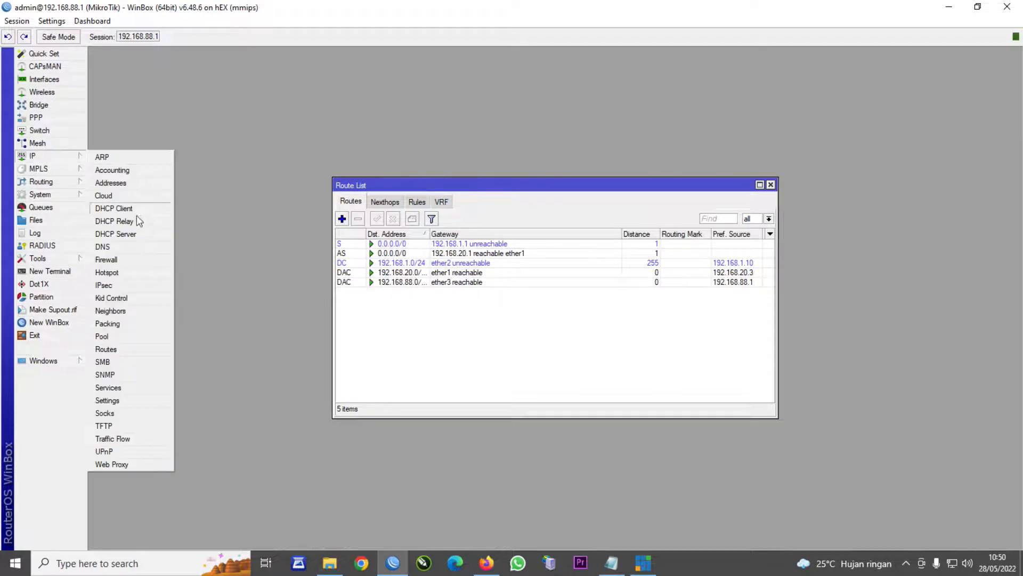
click(124, 184)
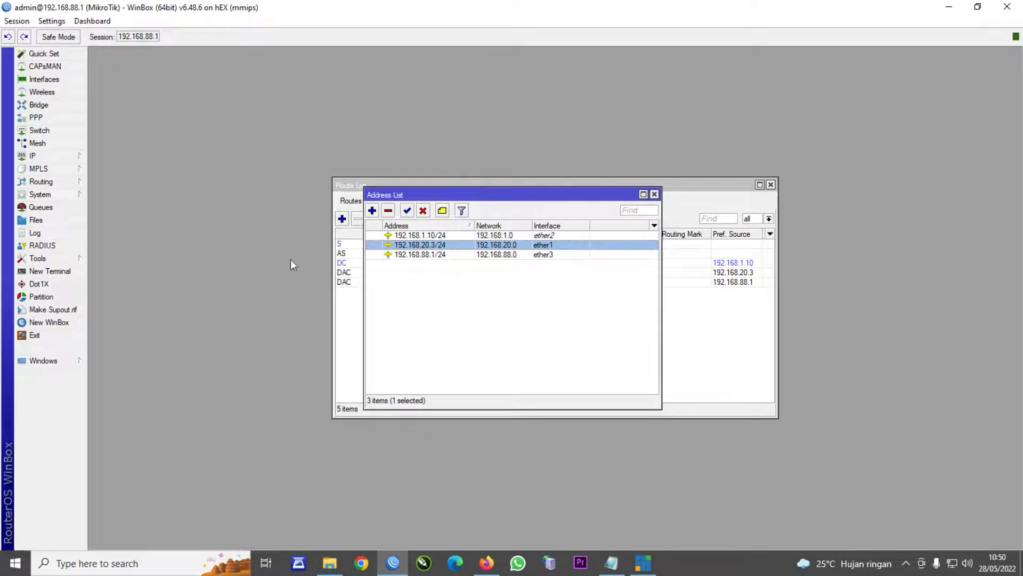
click(35, 155)
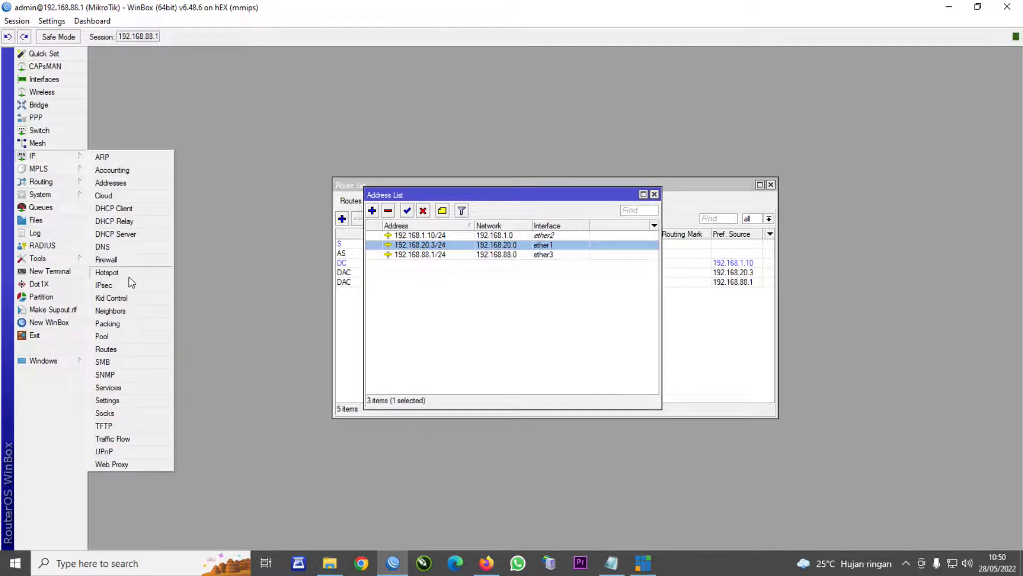
click(106, 349)
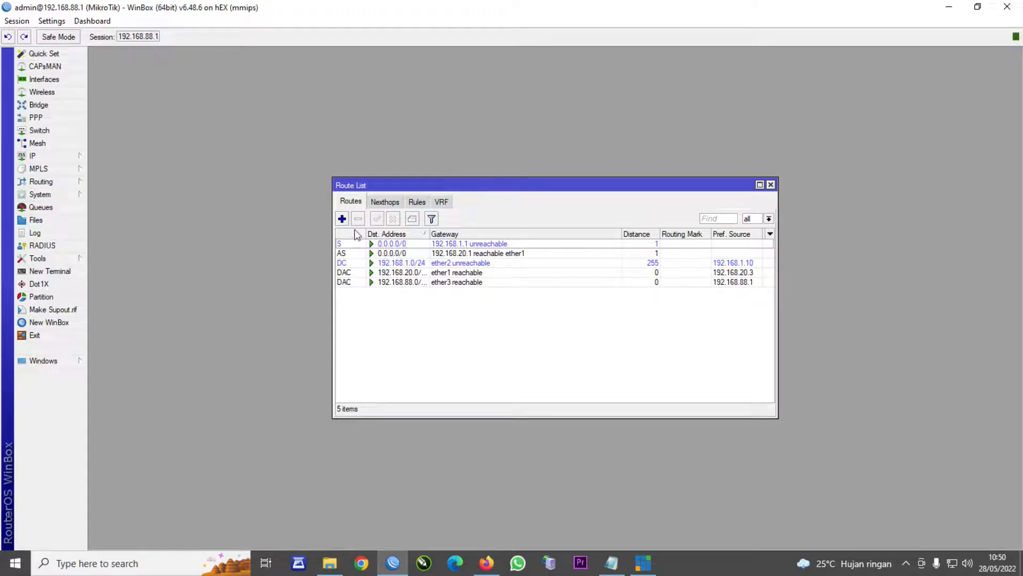
- Start and cancel a new route, then close the Route List and Address List
click(343, 219)
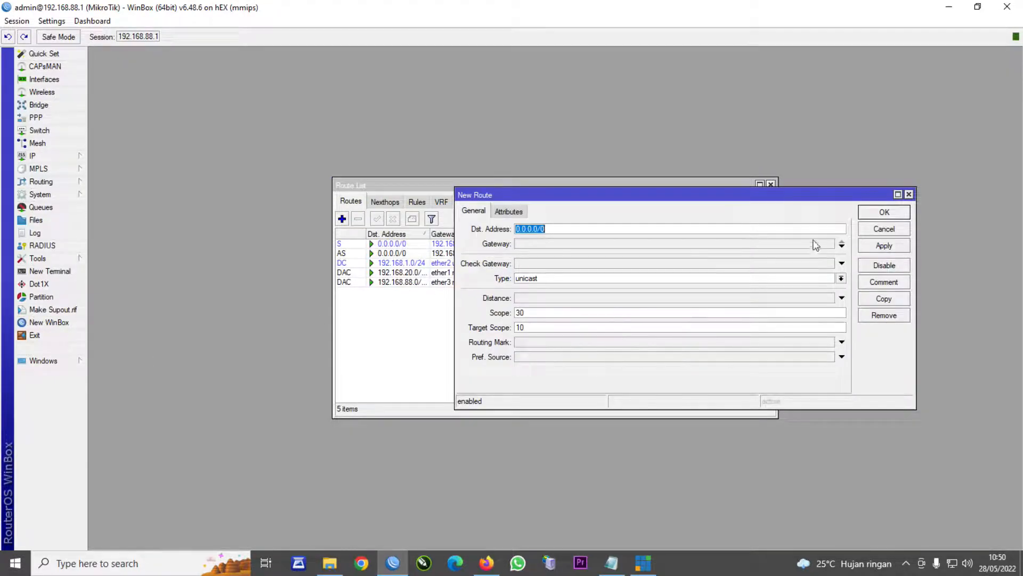
click(909, 194)
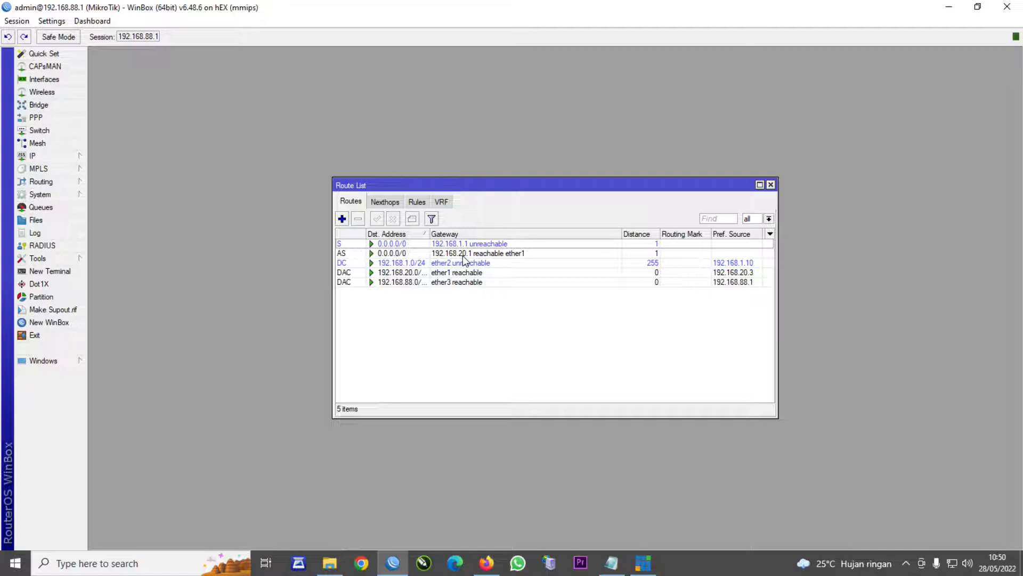
click(770, 185)
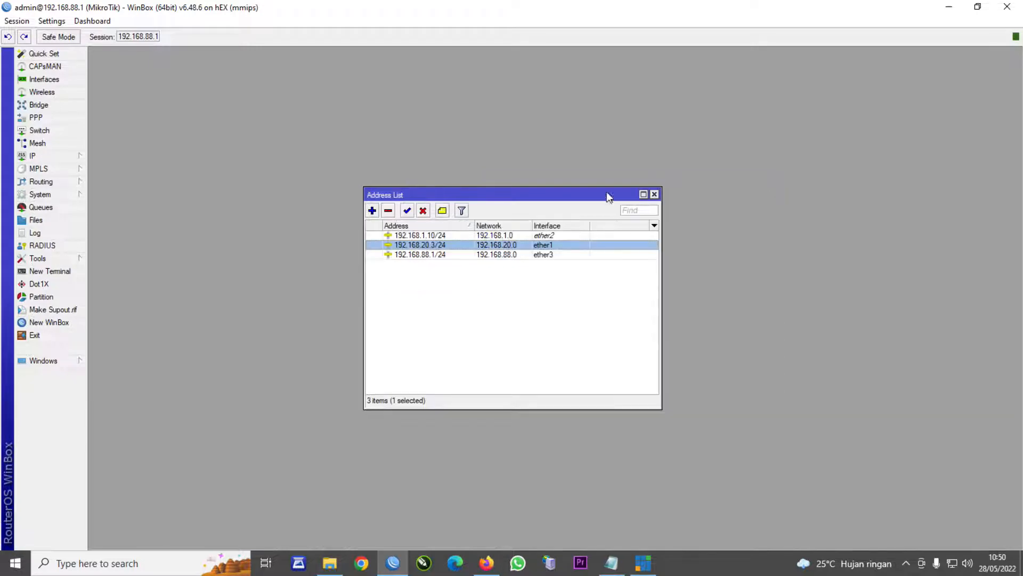
click(659, 190)
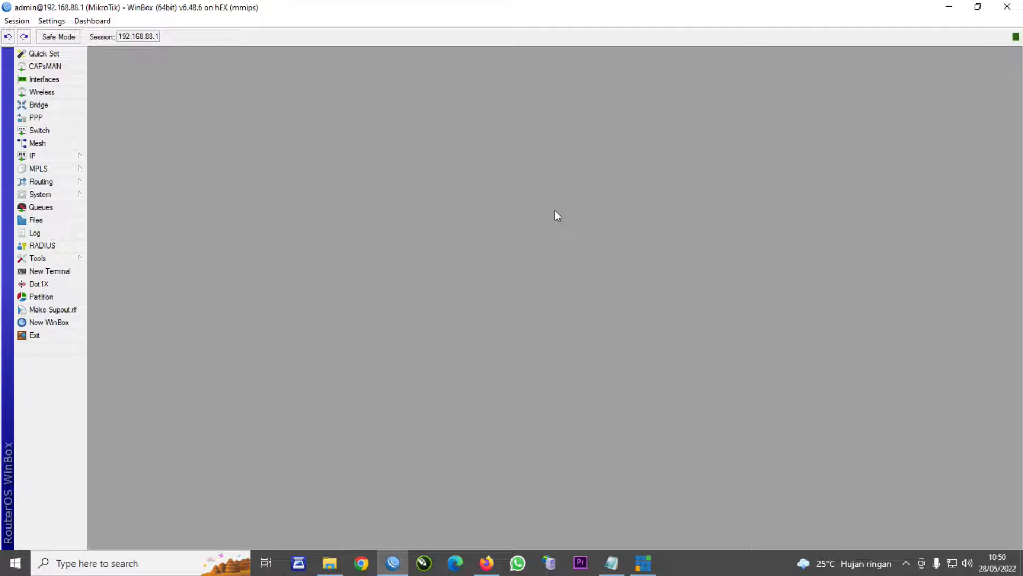
- Open the Interface List and compare the ether1 (ISP 1) and ether2 (ISP 2) ports
click(77, 79)
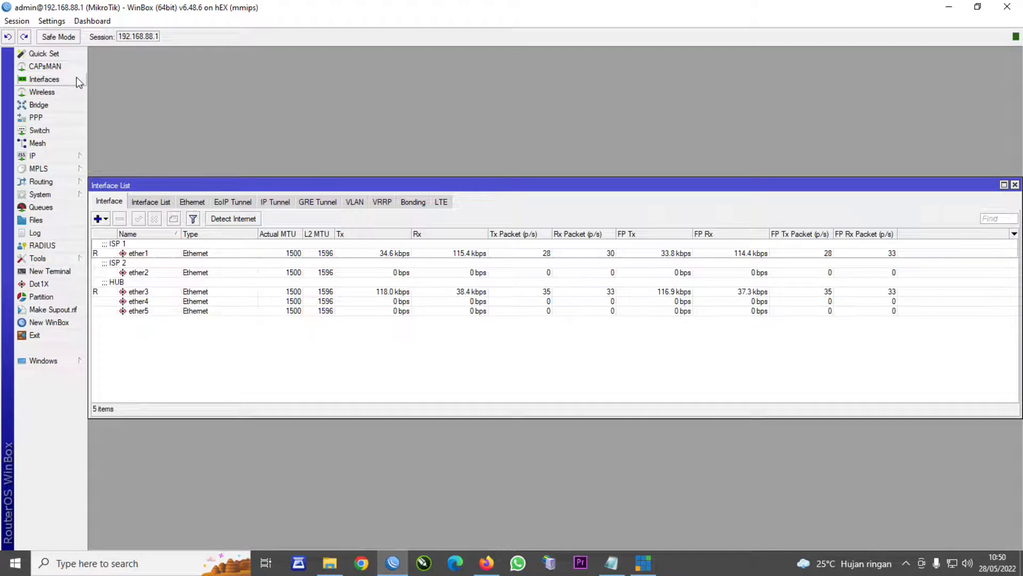
click(132, 256)
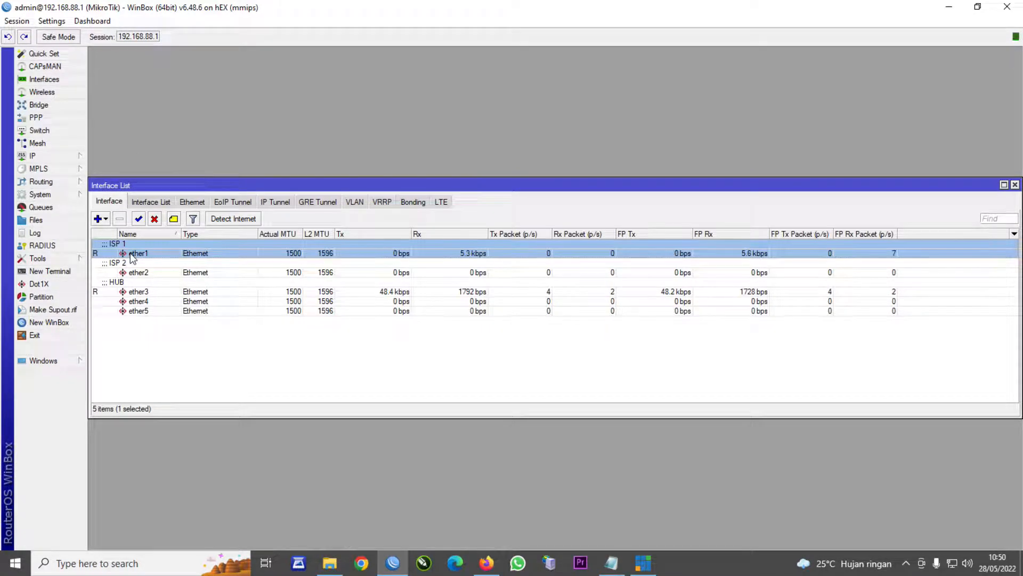
click(116, 273)
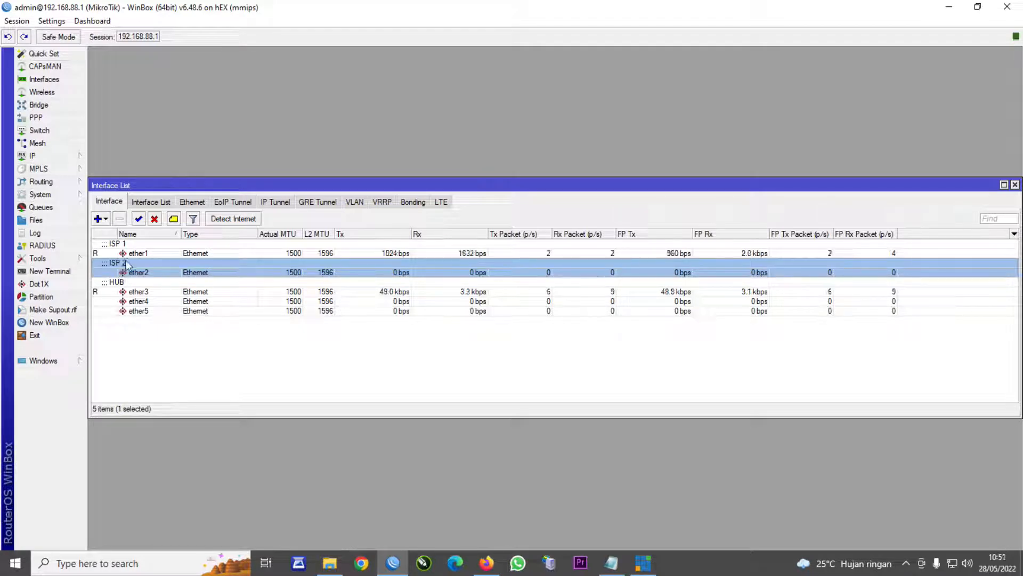
click(125, 253)
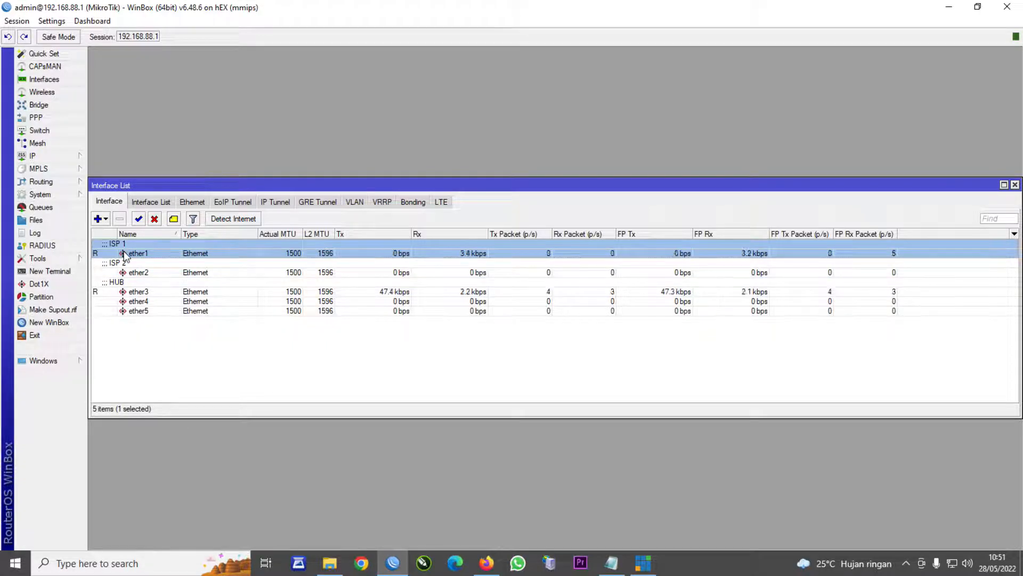
click(123, 272)
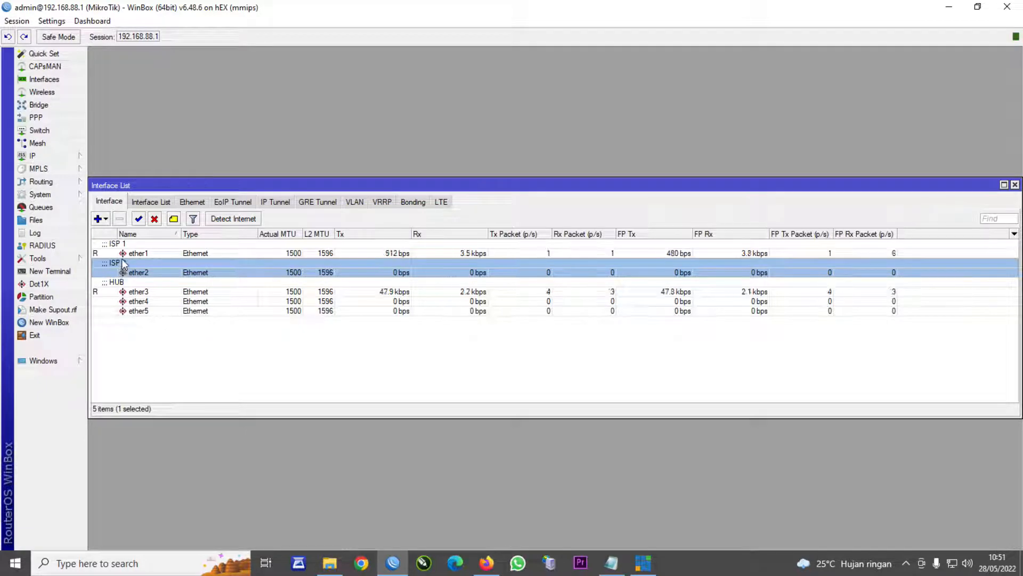
click(115, 255)
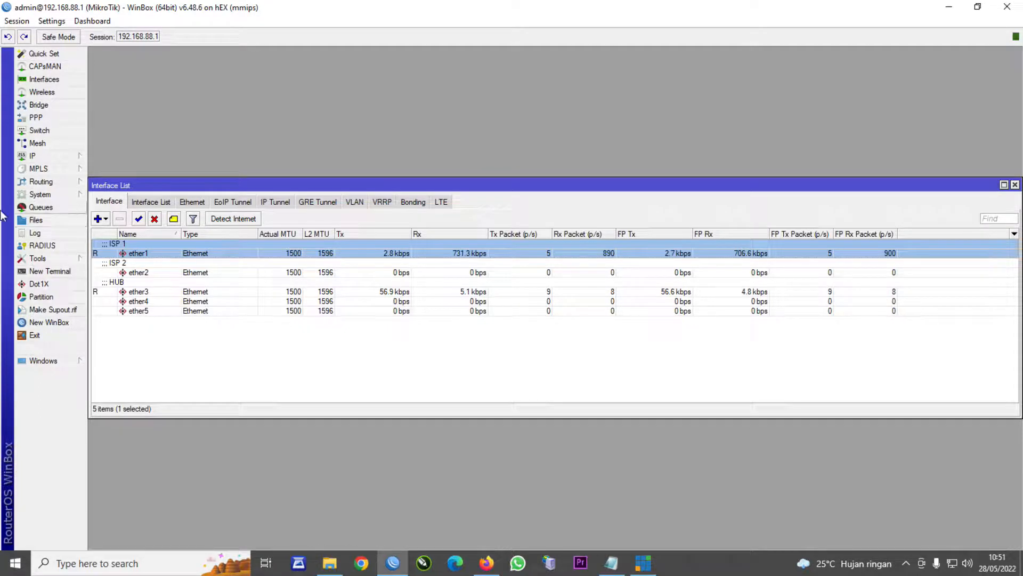
click(44, 157)
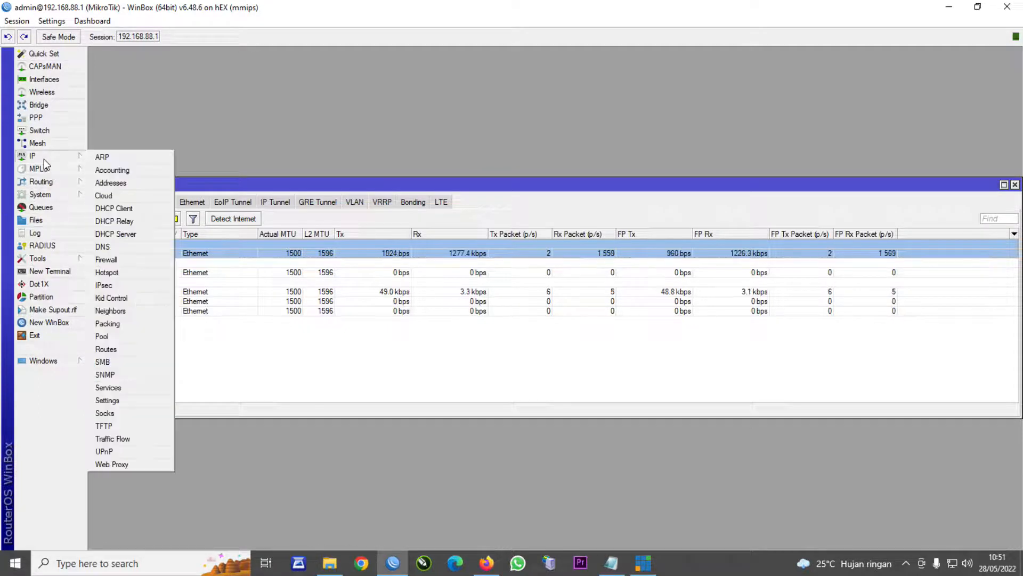
- Open IP > Firewall and show the empty Mangle list
click(121, 260)
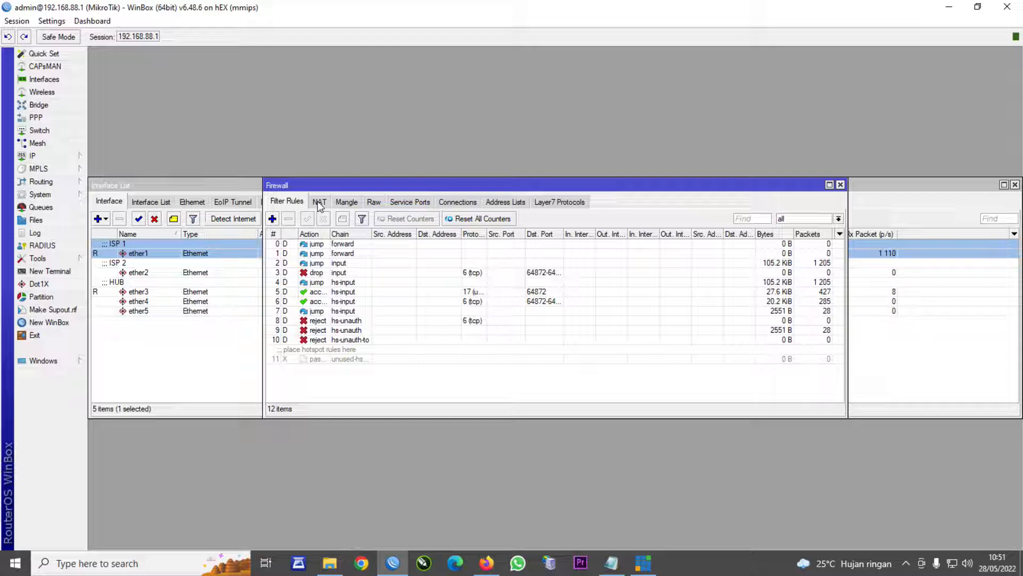
click(351, 208)
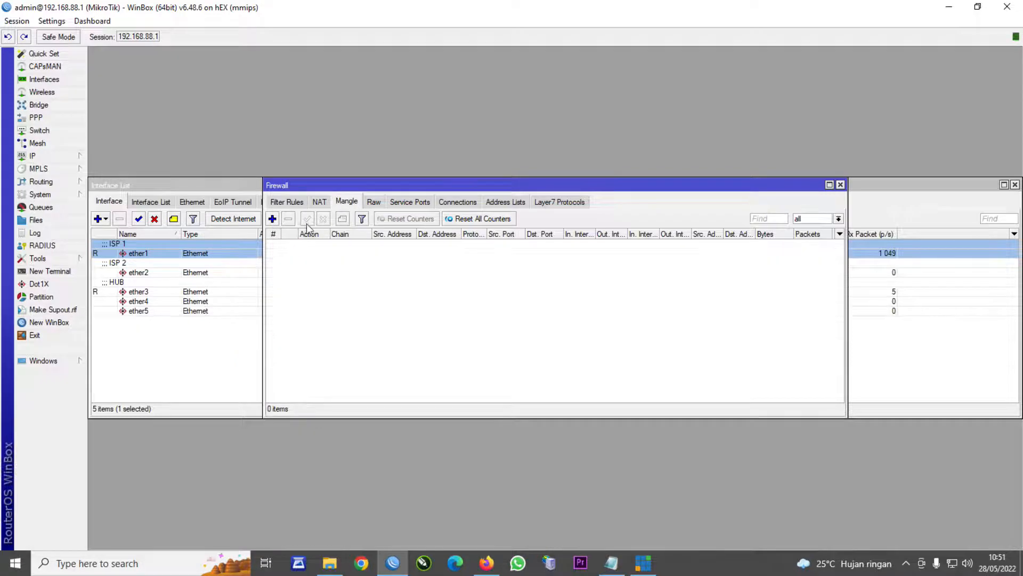
- Add a new mangle rule with Src. Address List ISP-INDI on the Advanced tab
click(272, 218)
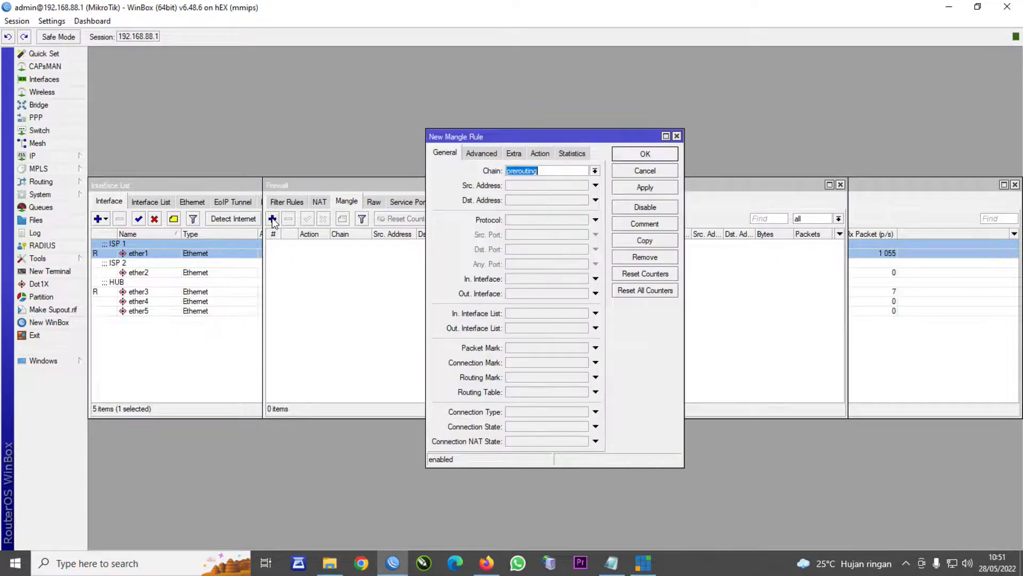
click(477, 152)
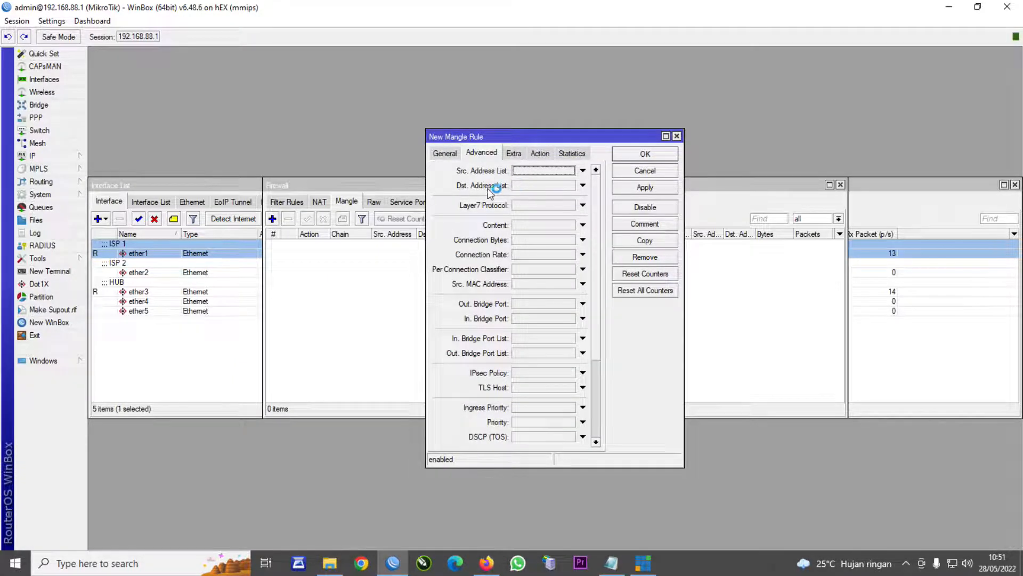
click(445, 153)
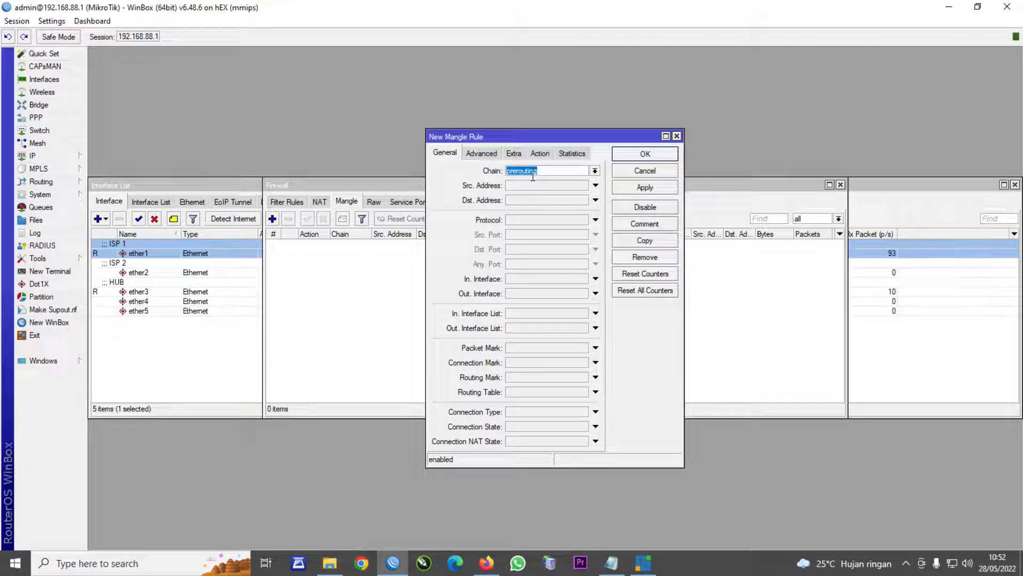
click(480, 154)
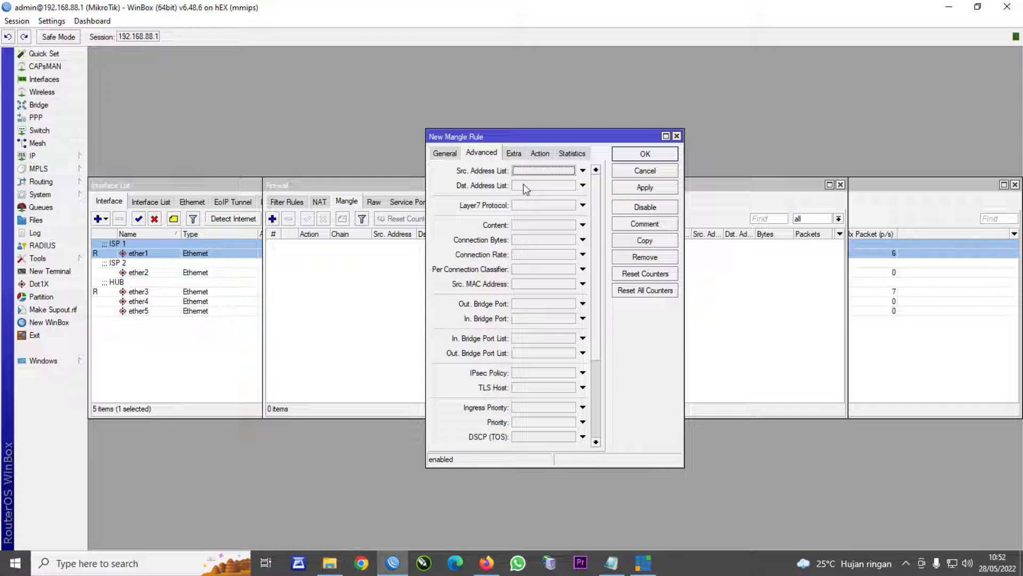
click(523, 173)
text(P INDI)
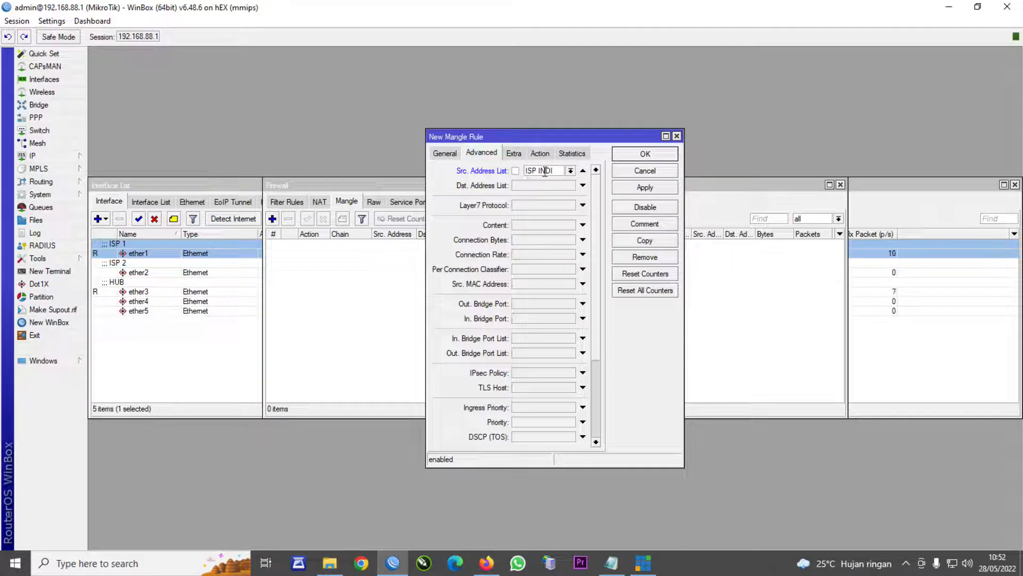
click(540, 170)
key(BackSpace)
text(-)
- Set the rule's action to mark routing with new routing mark JALUR INDI and save it
click(539, 153)
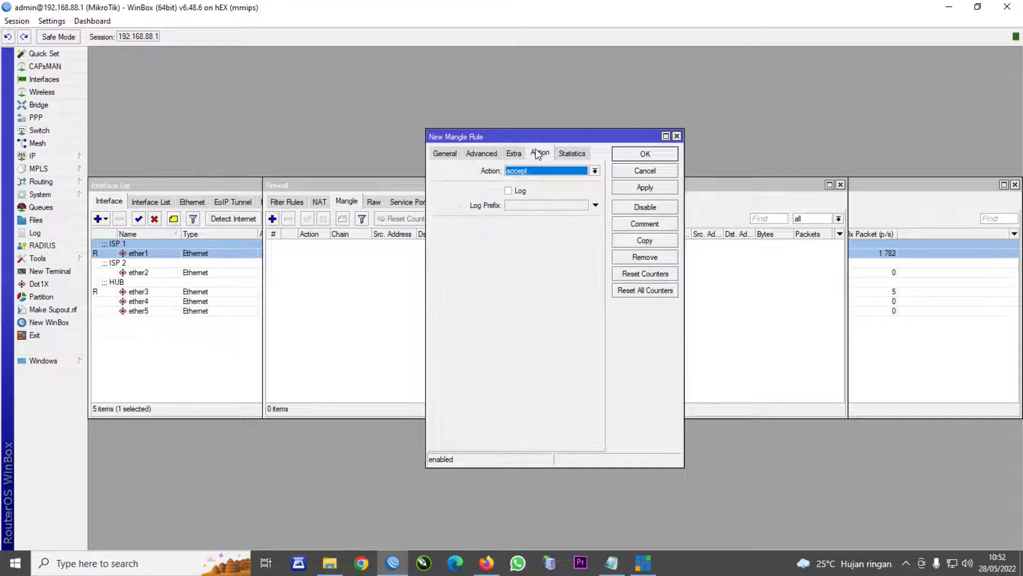
click(551, 174)
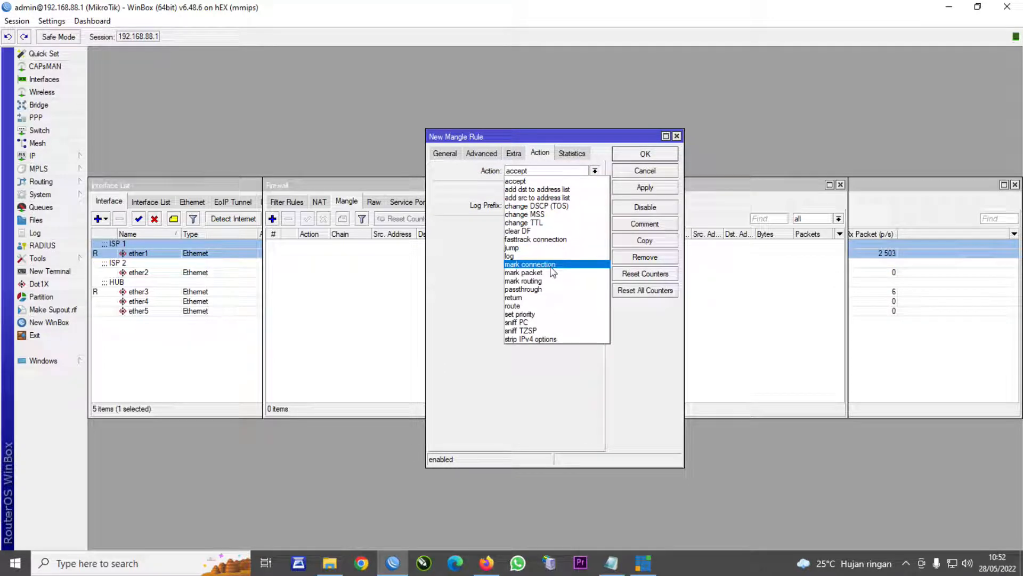
click(544, 280)
click(532, 226)
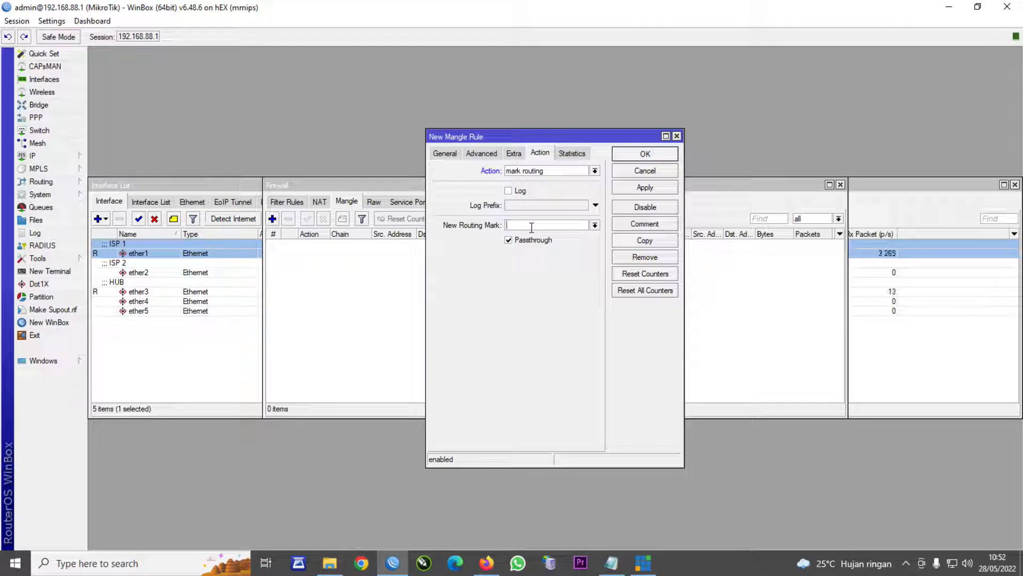
text(JALUR INDI)
click(639, 188)
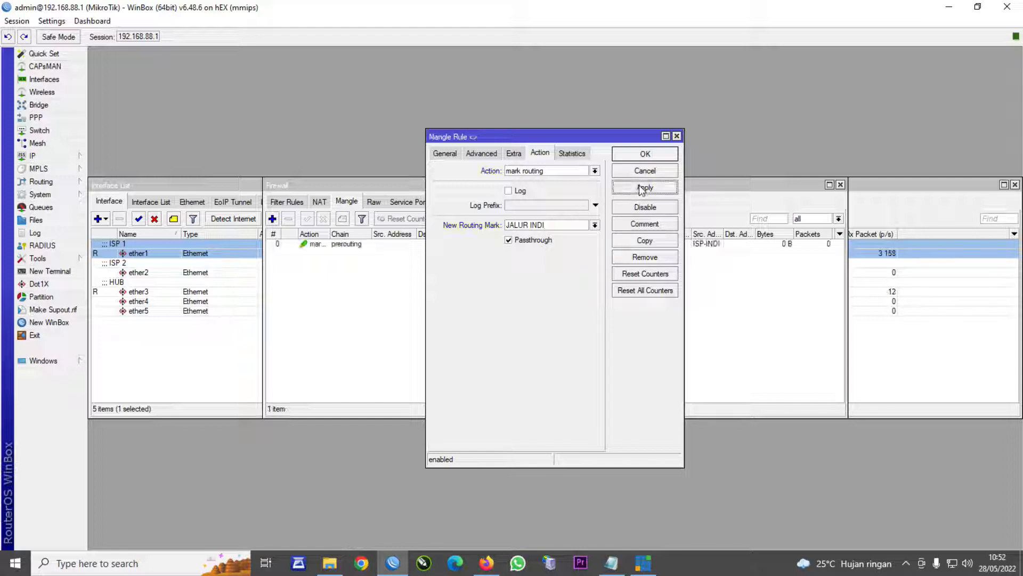
click(645, 154)
click(322, 247)
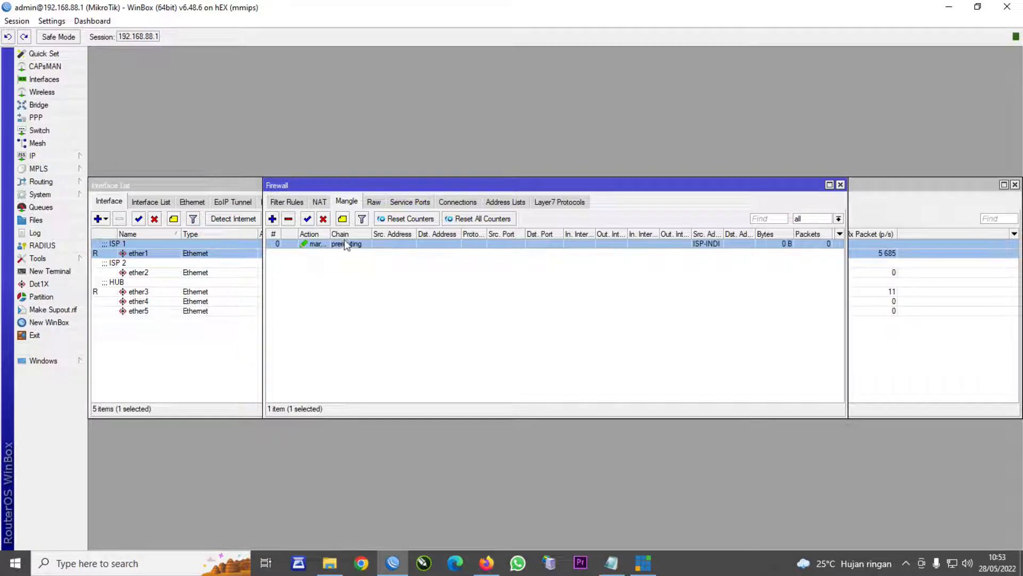
- Start an ISP-INDI address list entry, then view hotspot server hotspot1 on ether3
click(506, 202)
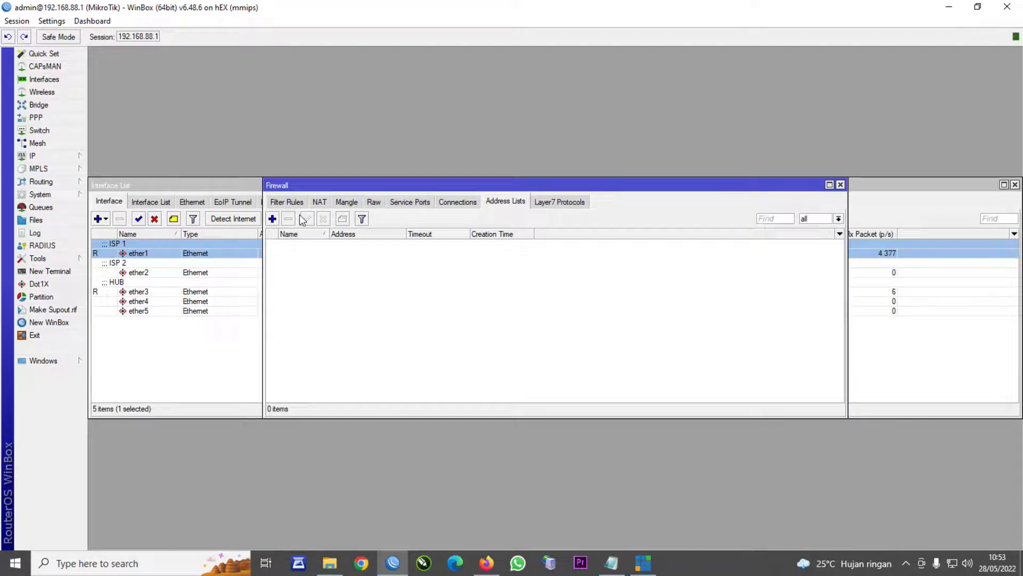
click(272, 219)
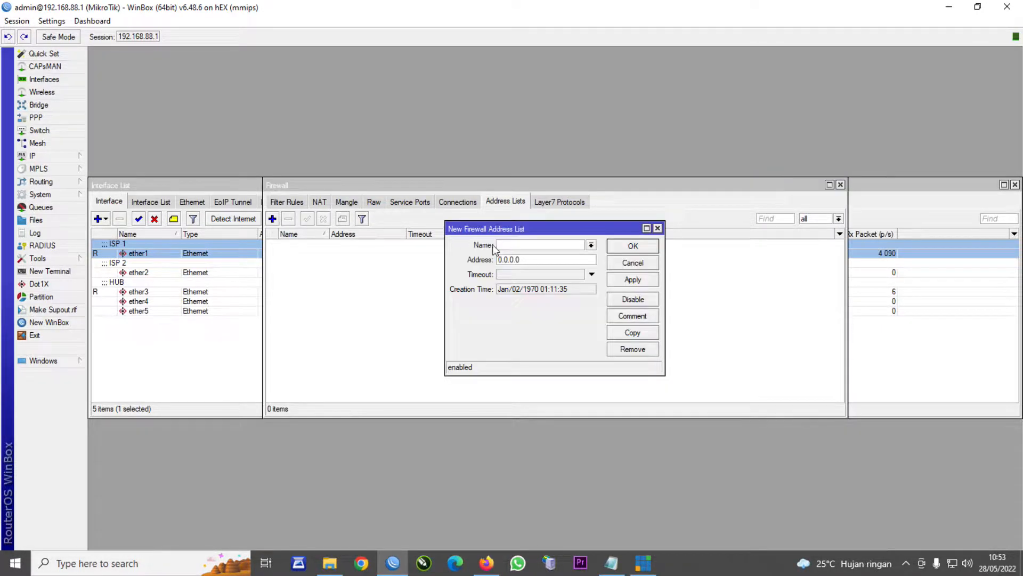
click(591, 245)
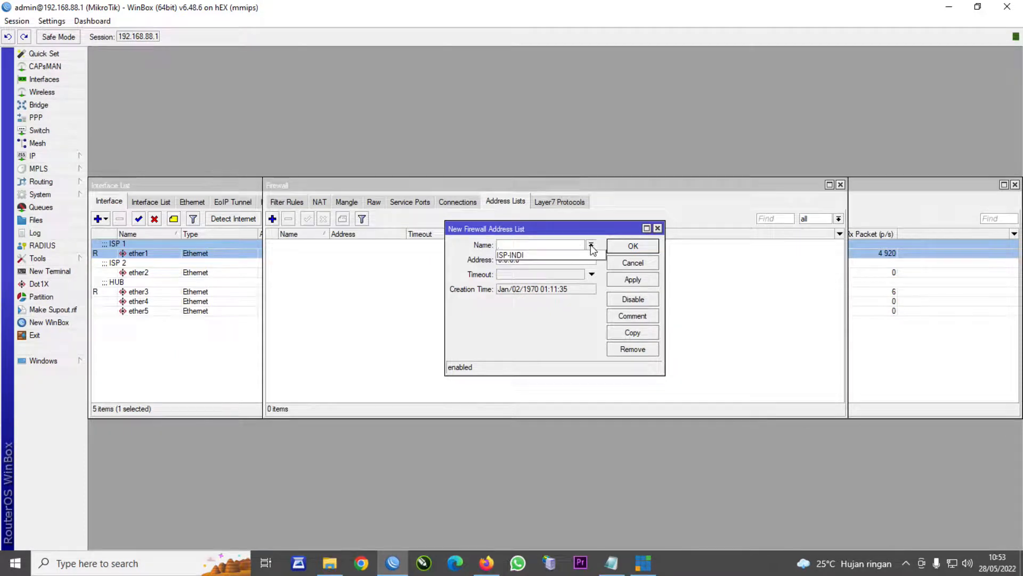
click(586, 255)
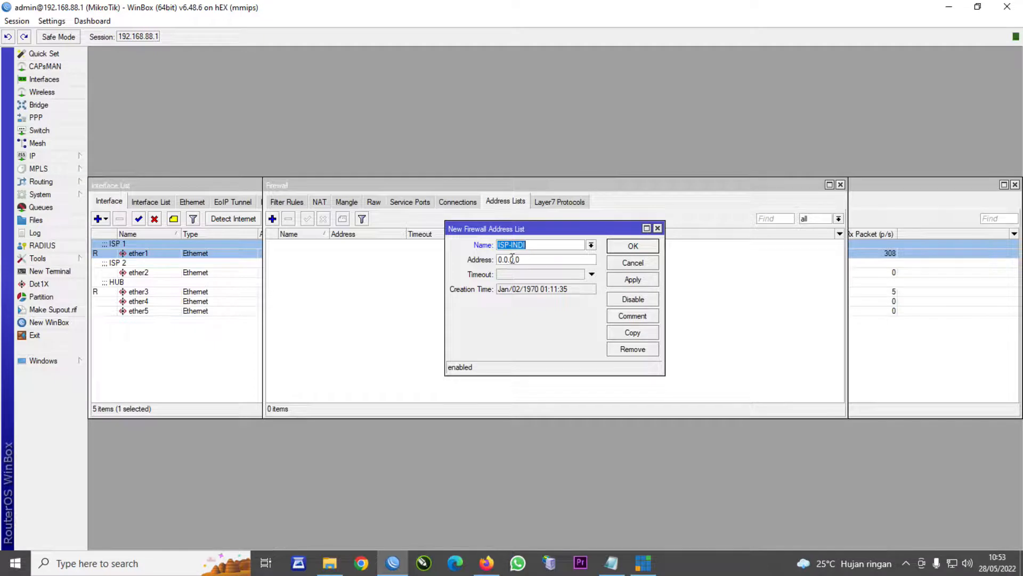
click(40, 158)
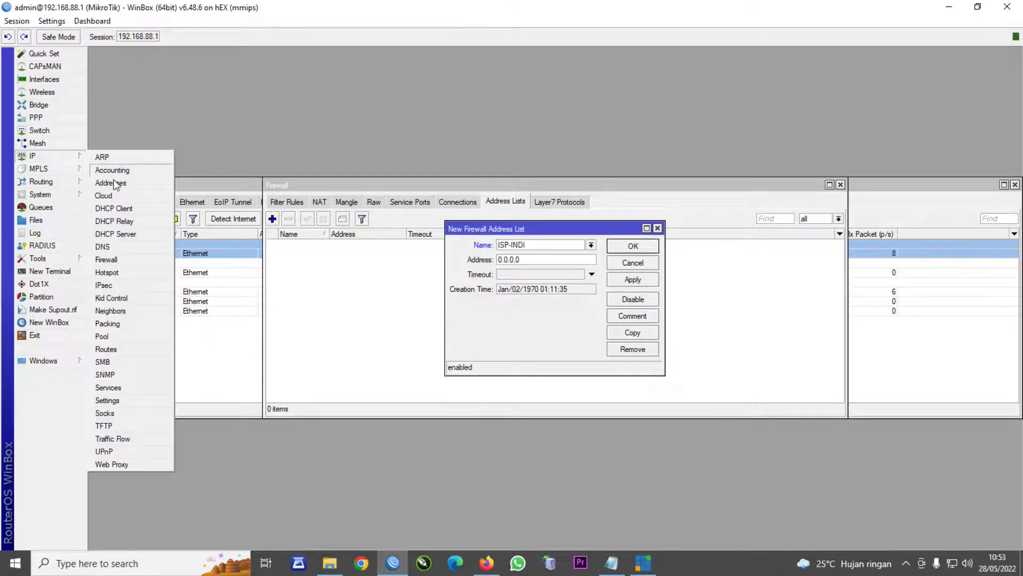
click(107, 273)
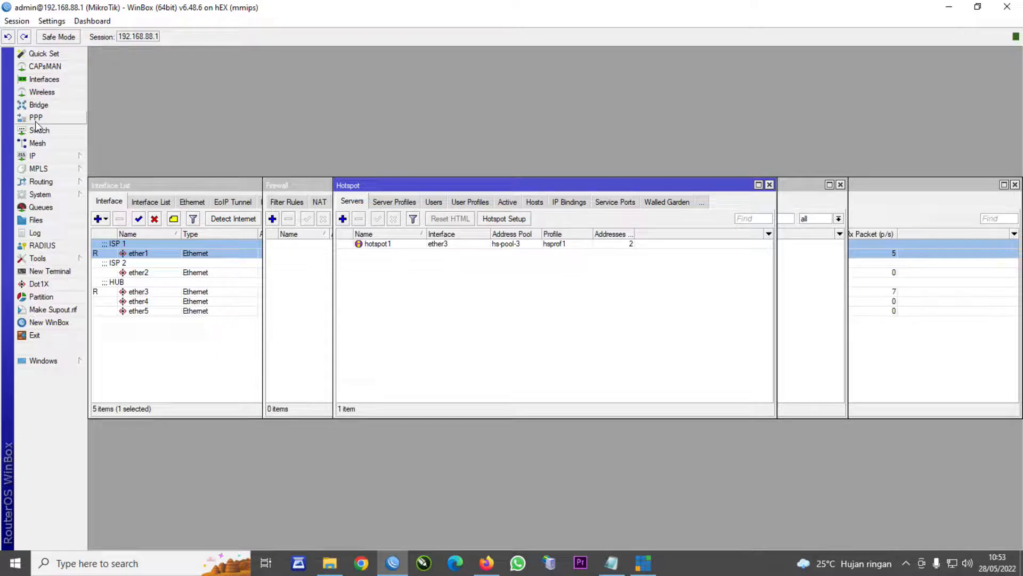
- Check the hs-pool-3 range 192.168.88.2-192.168.88.254, then return to the Firewall Address Lists
click(48, 156)
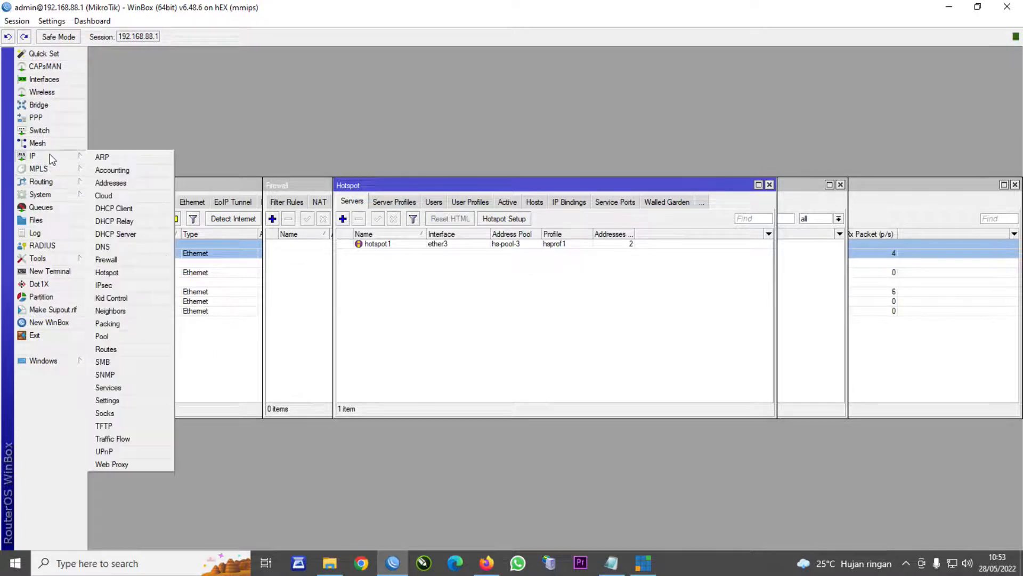
click(107, 336)
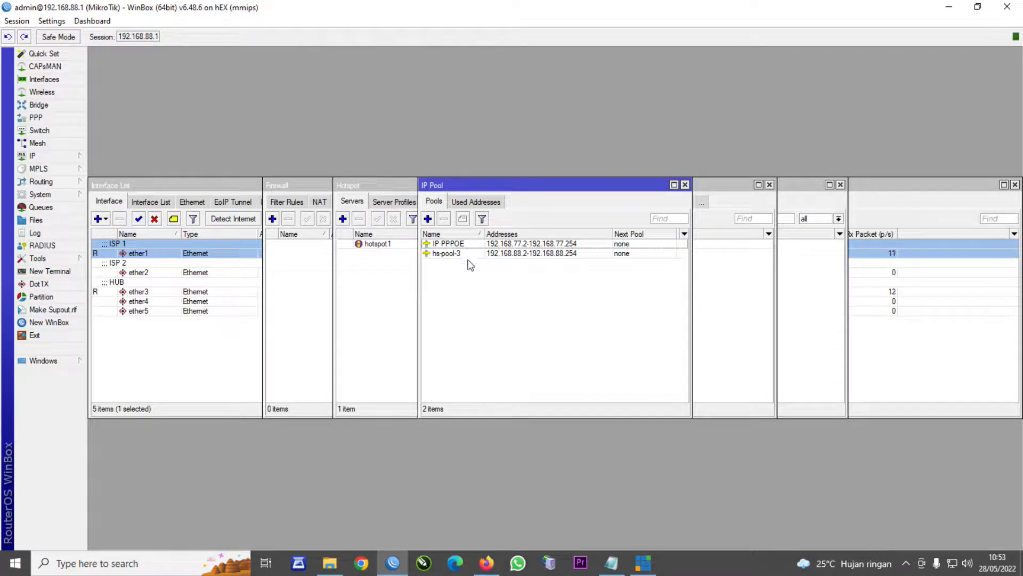
drag(503, 191, 670, 197)
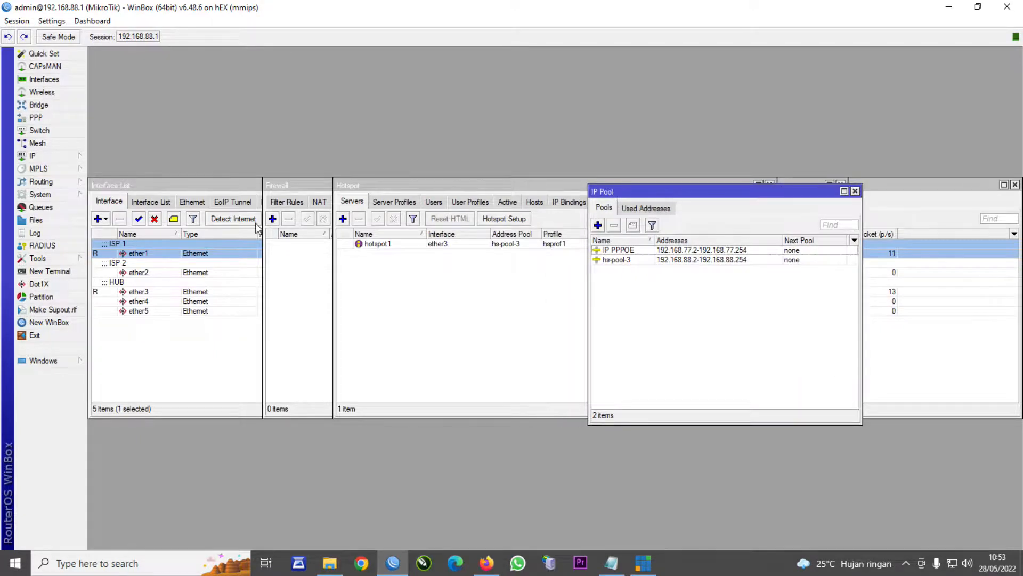
click(296, 184)
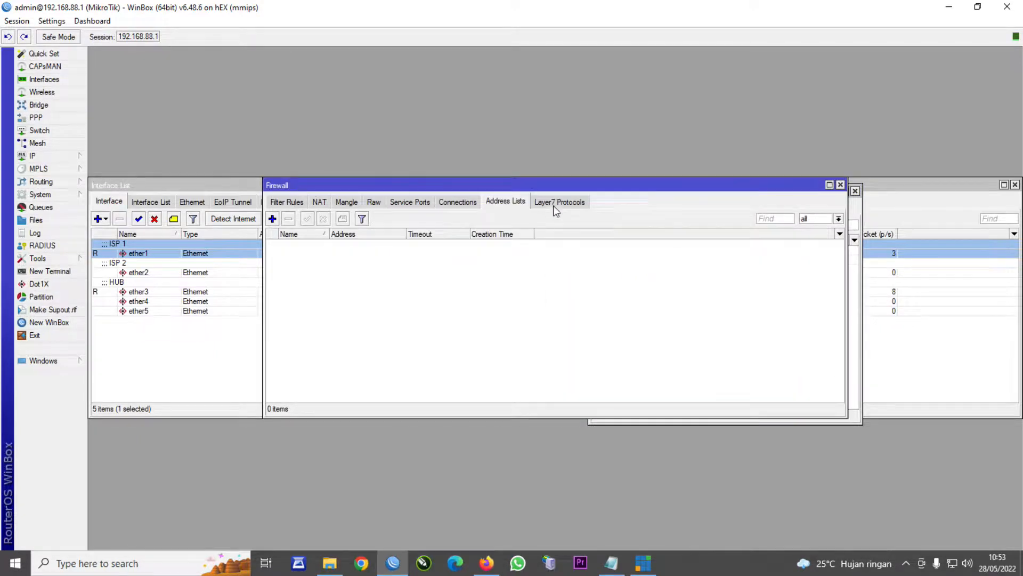
- Create an ISP-INDI address list entry for 192.168.88.2-192.168.88.80 and save it
drag(593, 192, 463, 190)
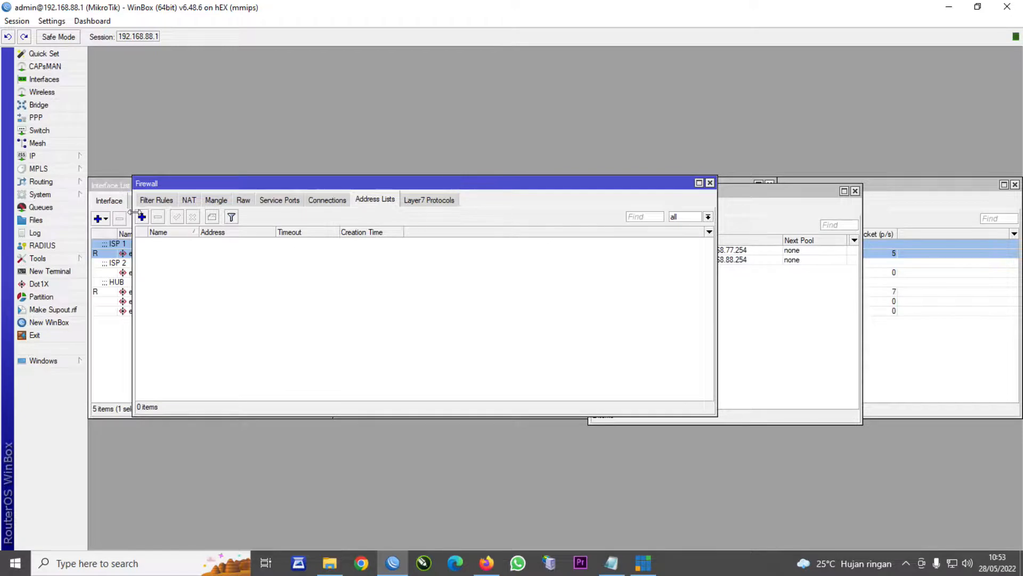
click(143, 216)
click(605, 259)
click(586, 272)
key(Tab)
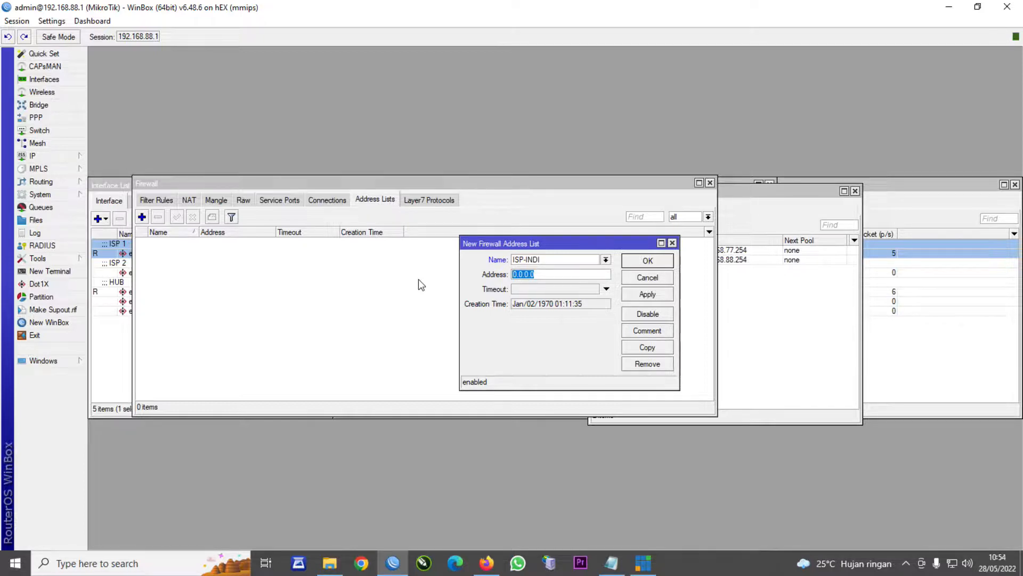
text(192.168.88.2-192.168.88.)
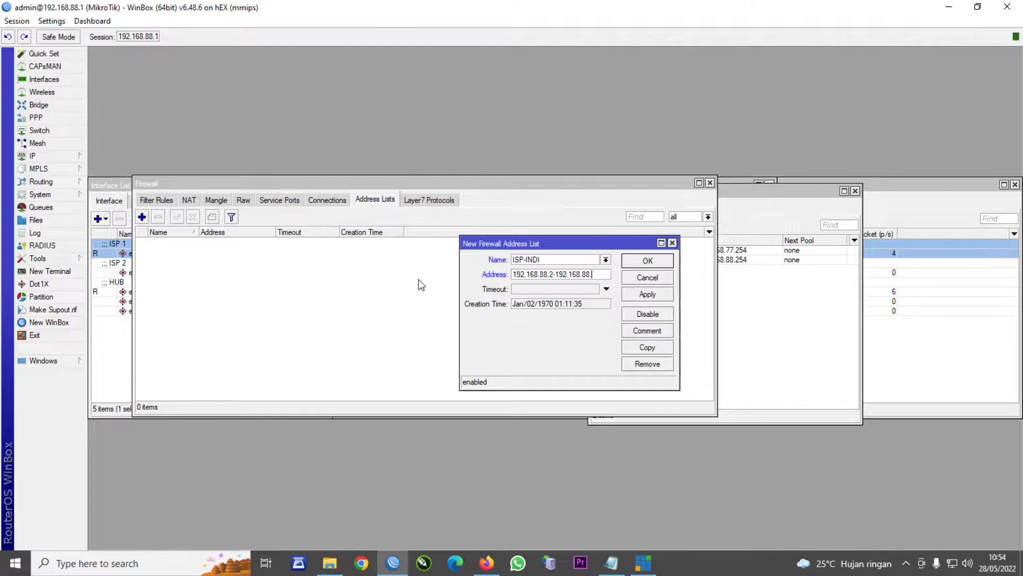
text(80)
click(645, 295)
click(647, 261)
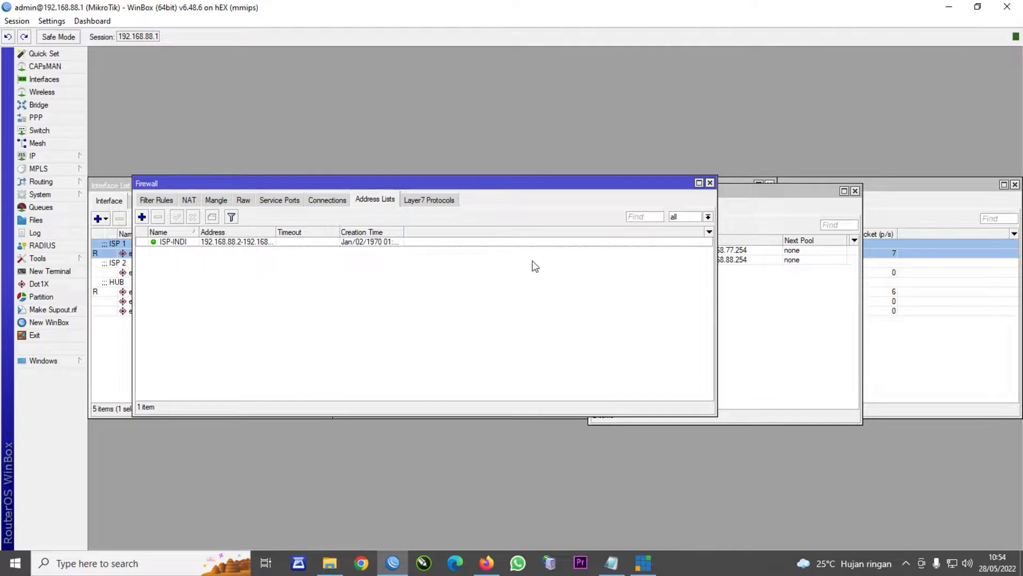
click(179, 242)
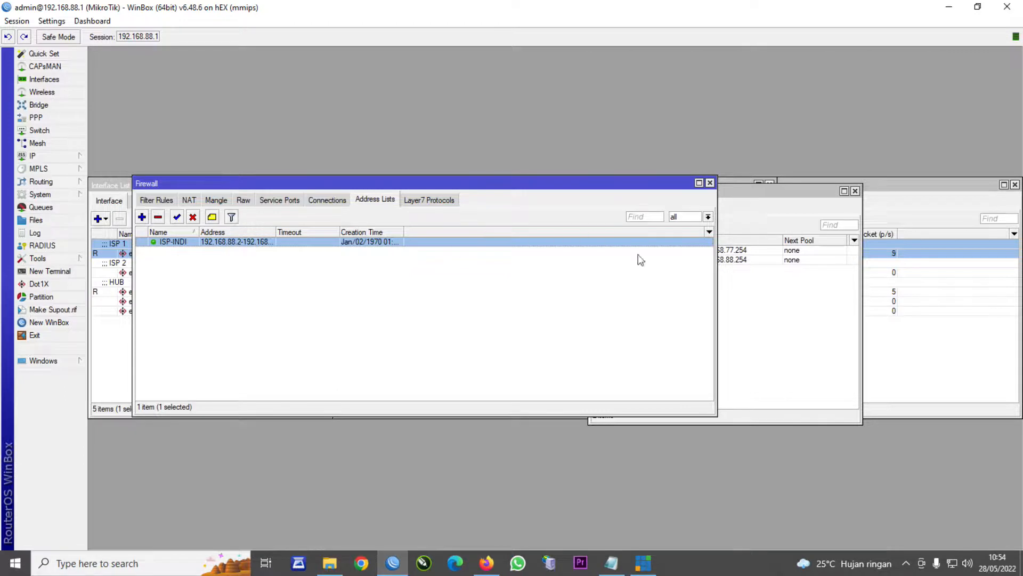
- Create another ISP-INDI address list entry with the range 192.168.77.2-192.168.77.150
click(793, 288)
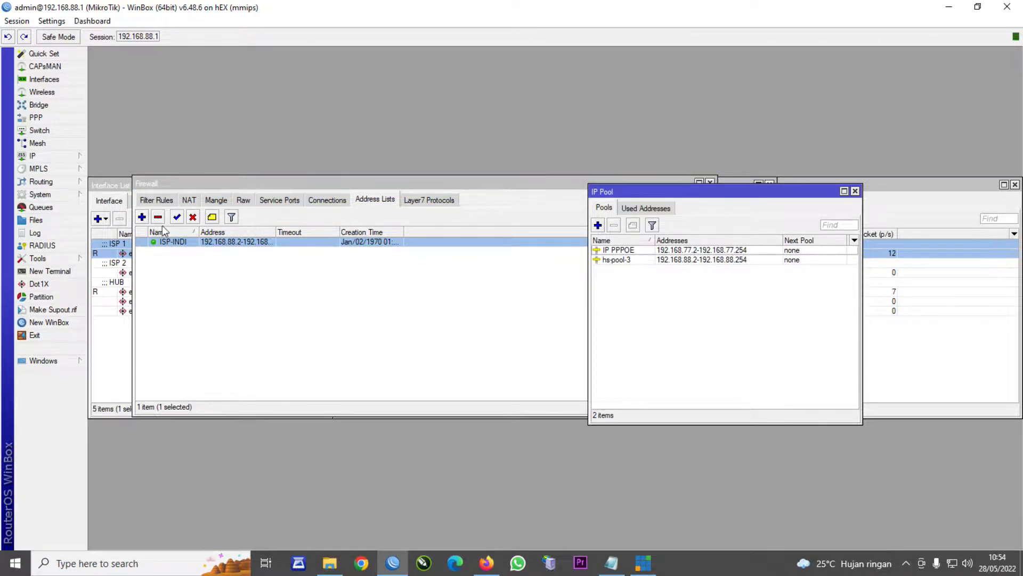
click(142, 217)
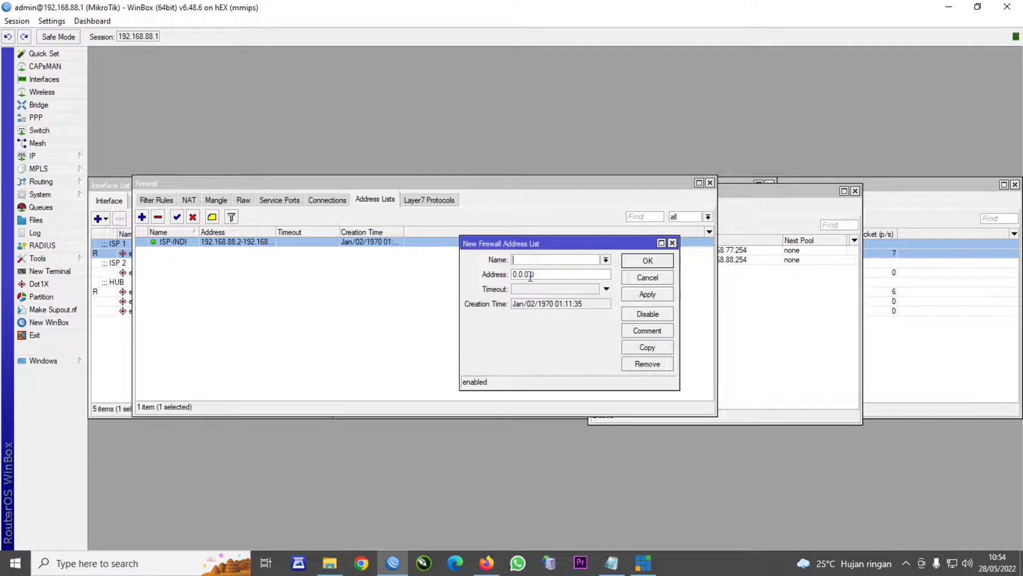
click(606, 260)
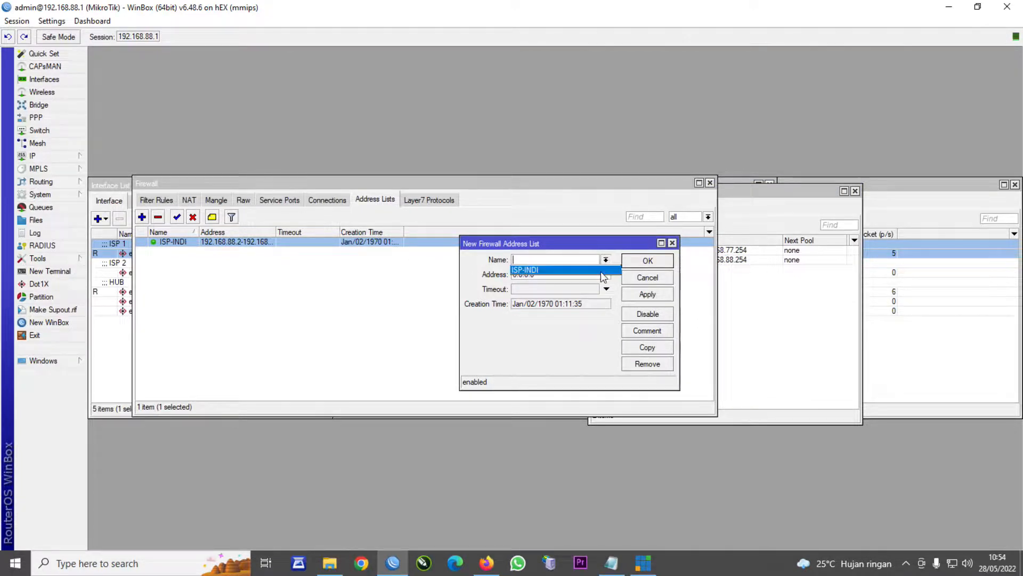
click(597, 270)
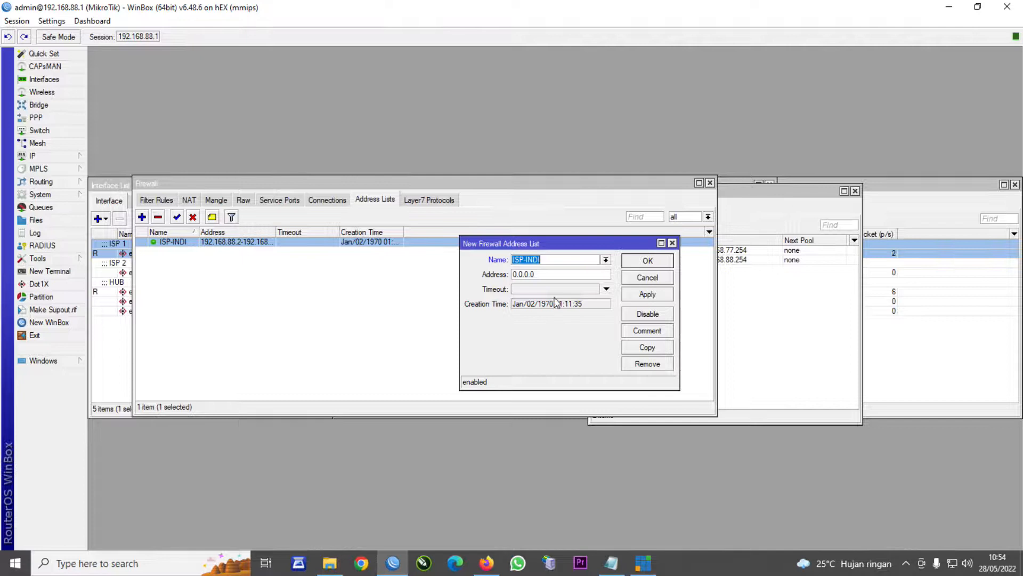
key(Tab)
text(192.168.)
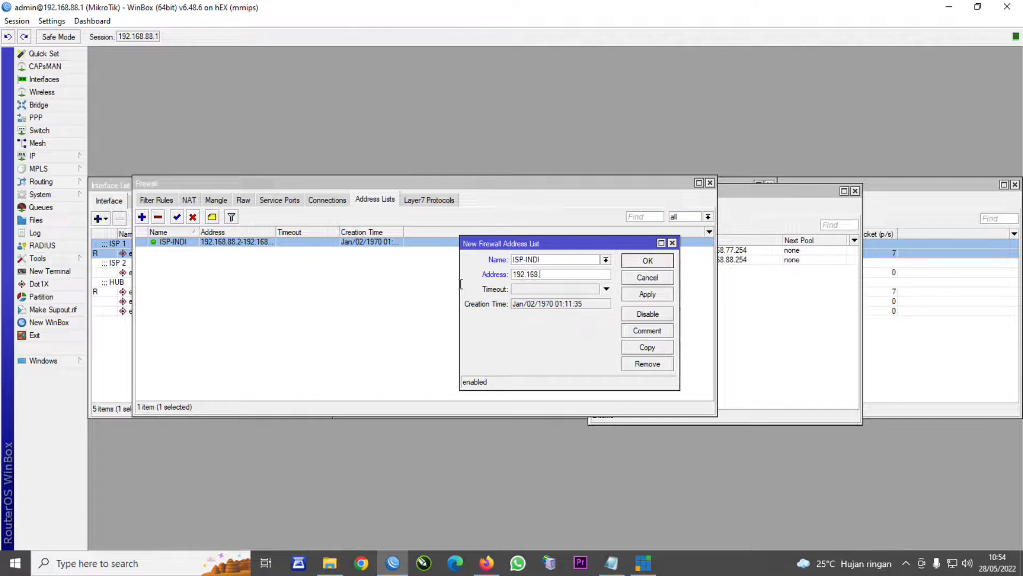
text(77.2-192.168.77.150)
click(647, 261)
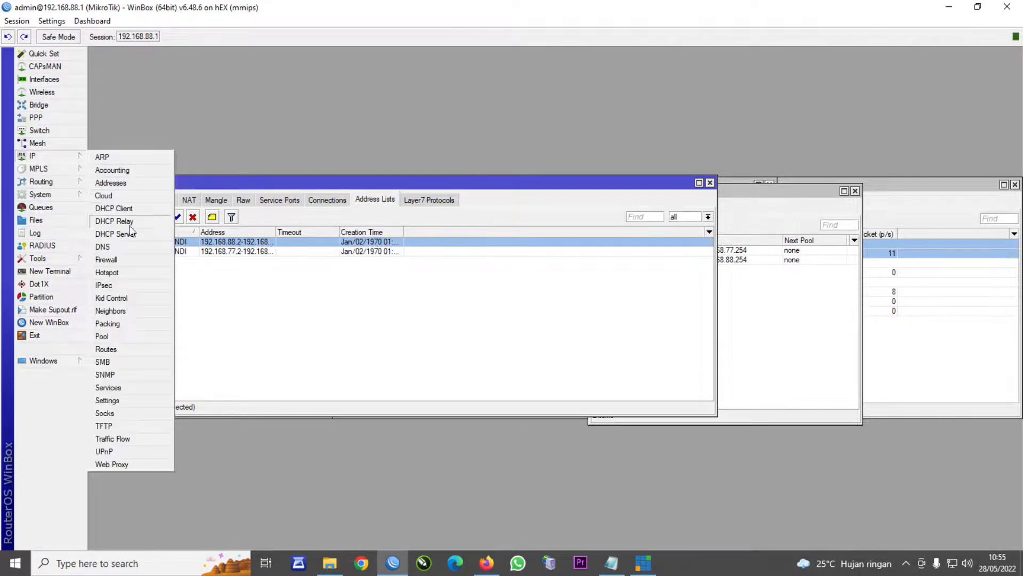
- Give the 0.0.0.0/0 static route via 192.168.1.1 the routing mark JALUR INDI and save it
click(118, 349)
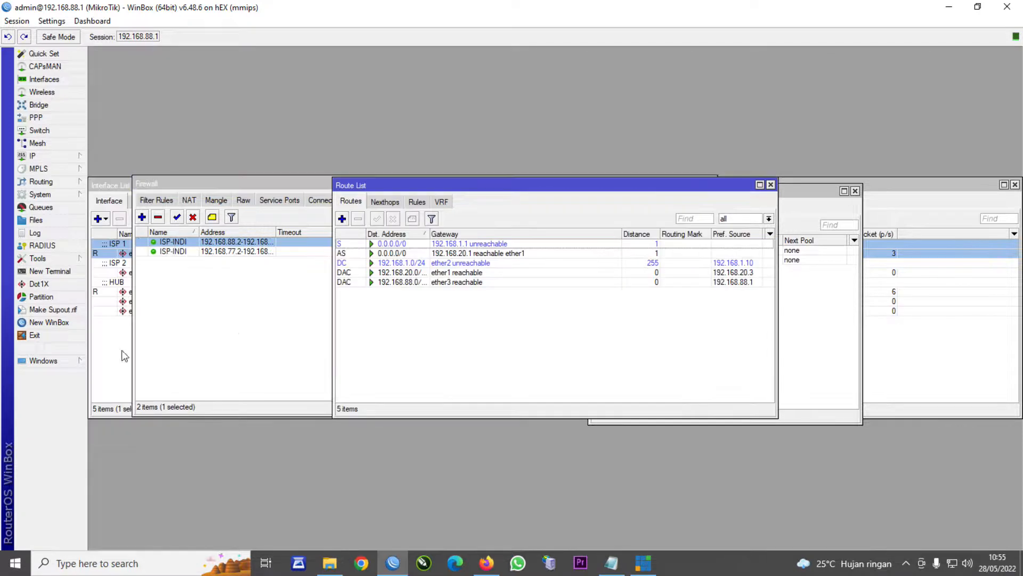
double_click(432, 245)
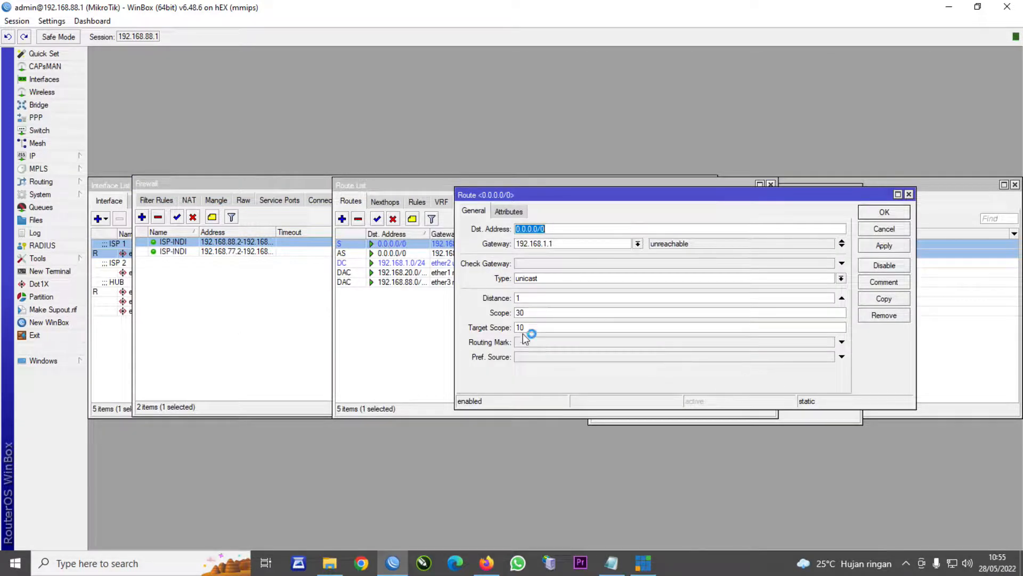
click(841, 342)
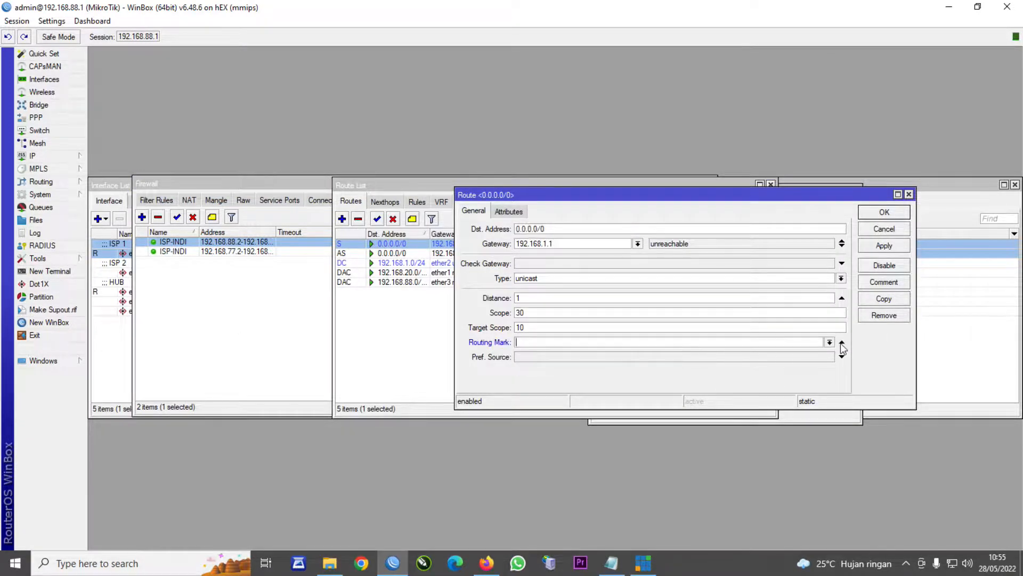
click(831, 342)
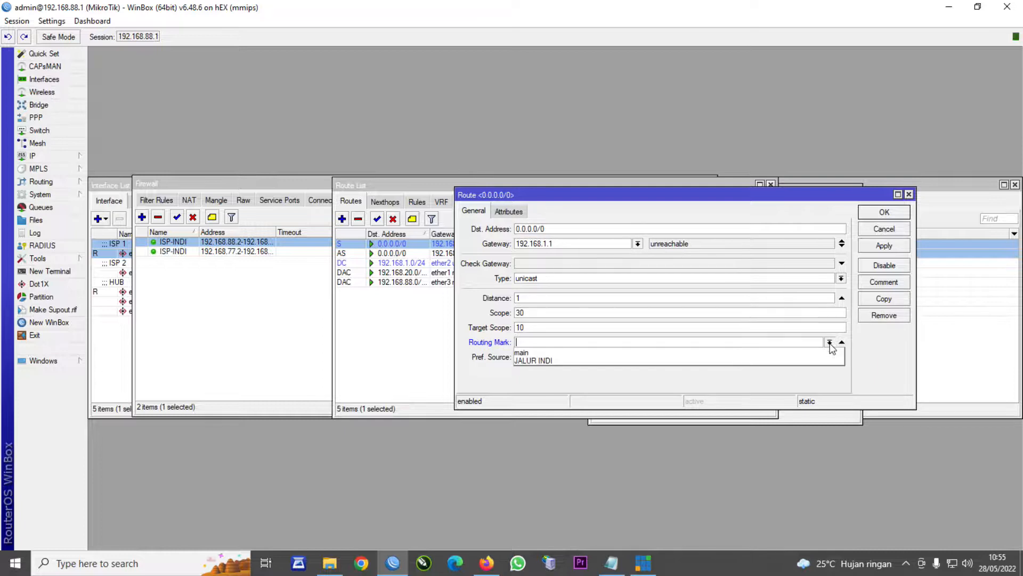
click(725, 365)
click(830, 343)
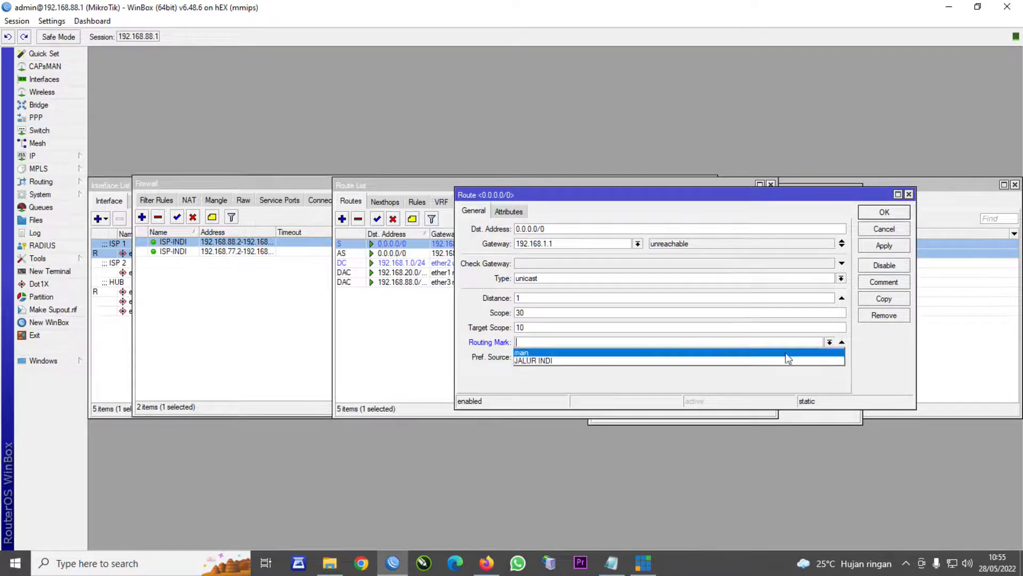
click(654, 361)
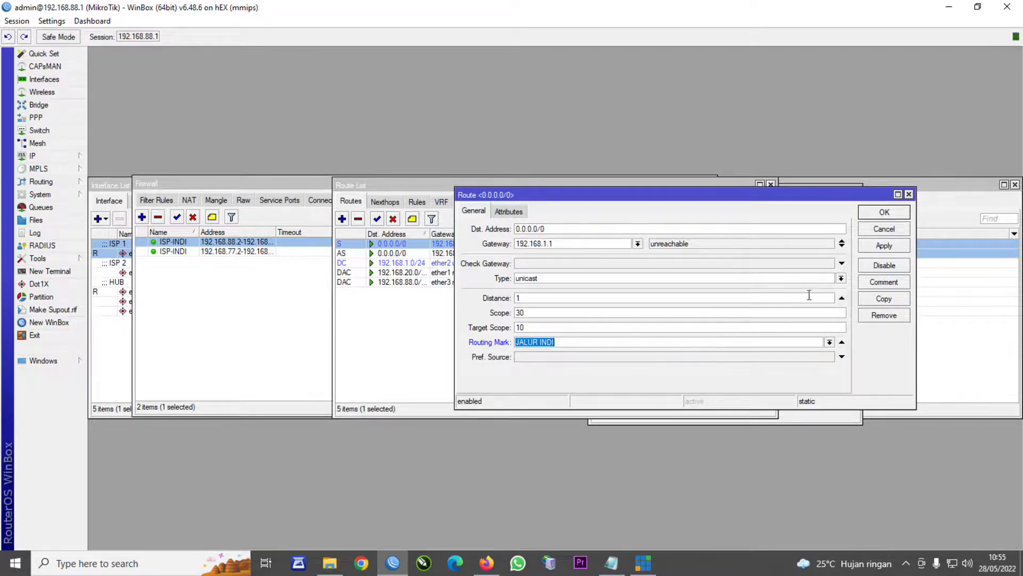
click(870, 248)
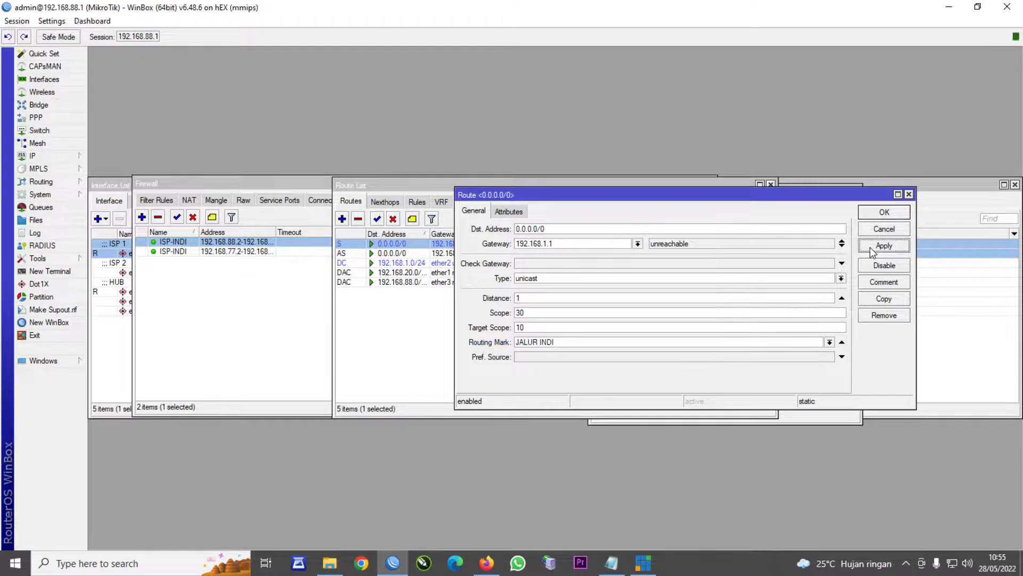
click(883, 212)
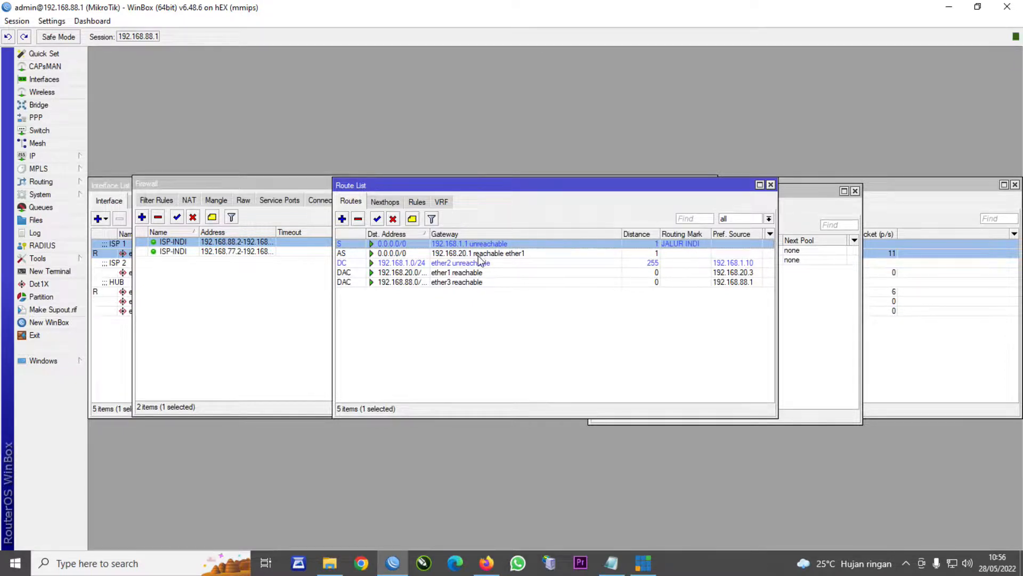
- Close the Route List, Firewall, IP Pool and Hotspot windows and discard the unfinished address-list entry
click(770, 185)
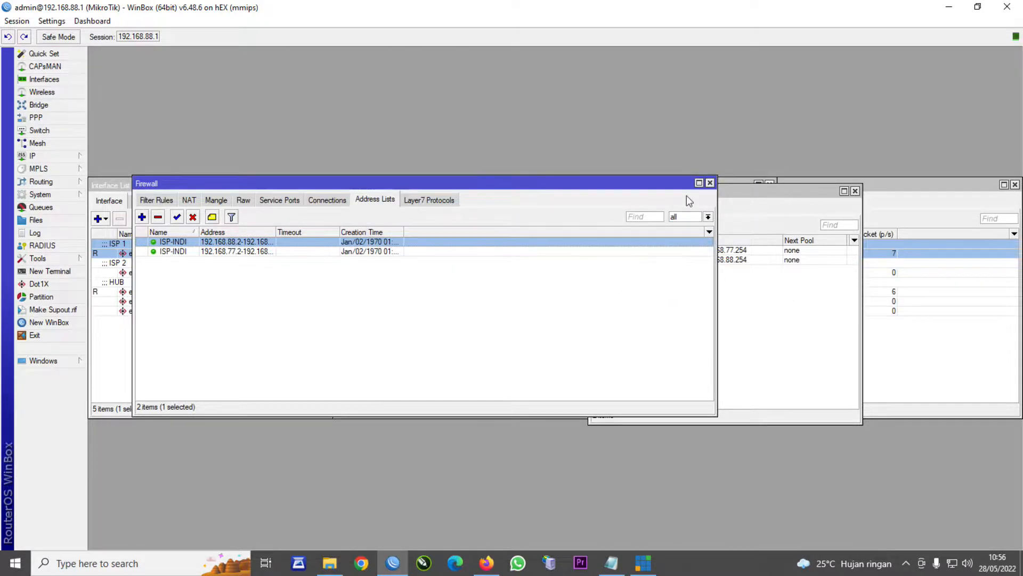
click(710, 182)
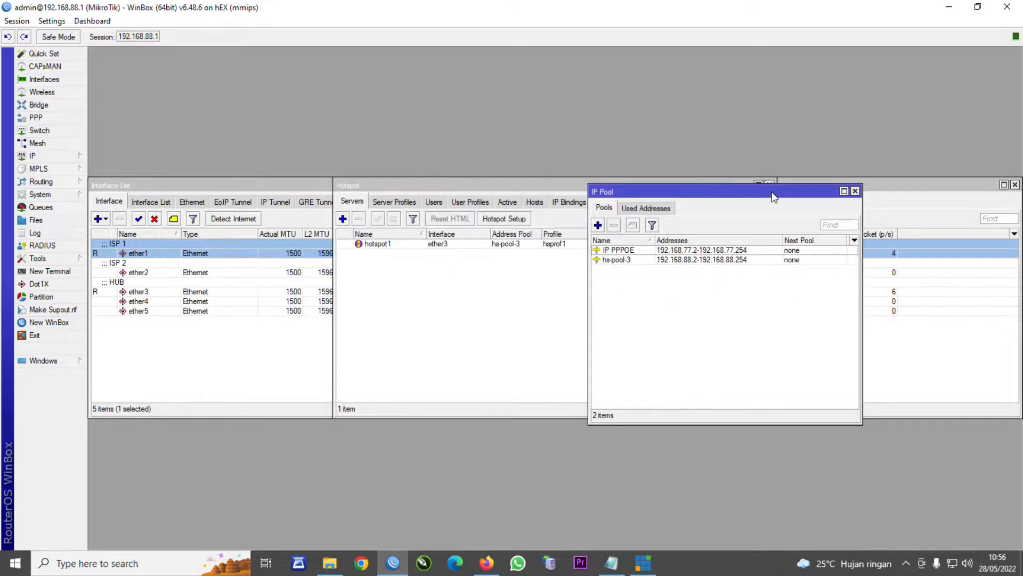
click(855, 191)
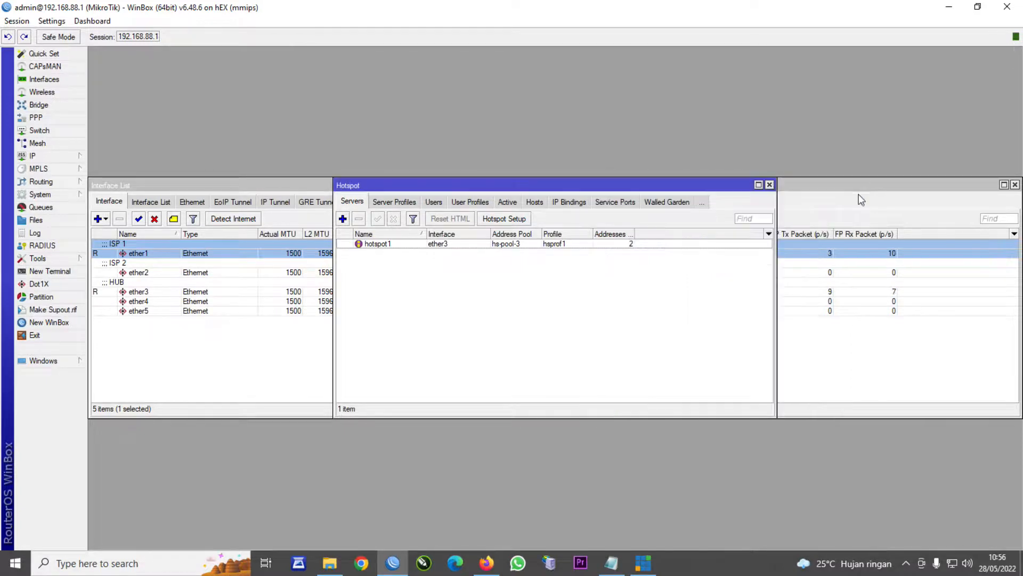
click(769, 184)
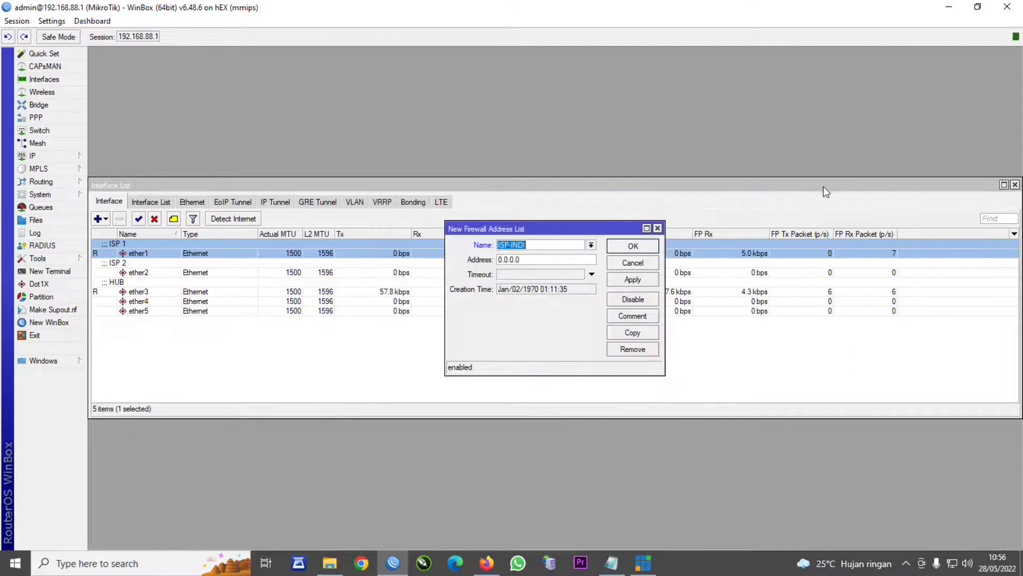
click(658, 228)
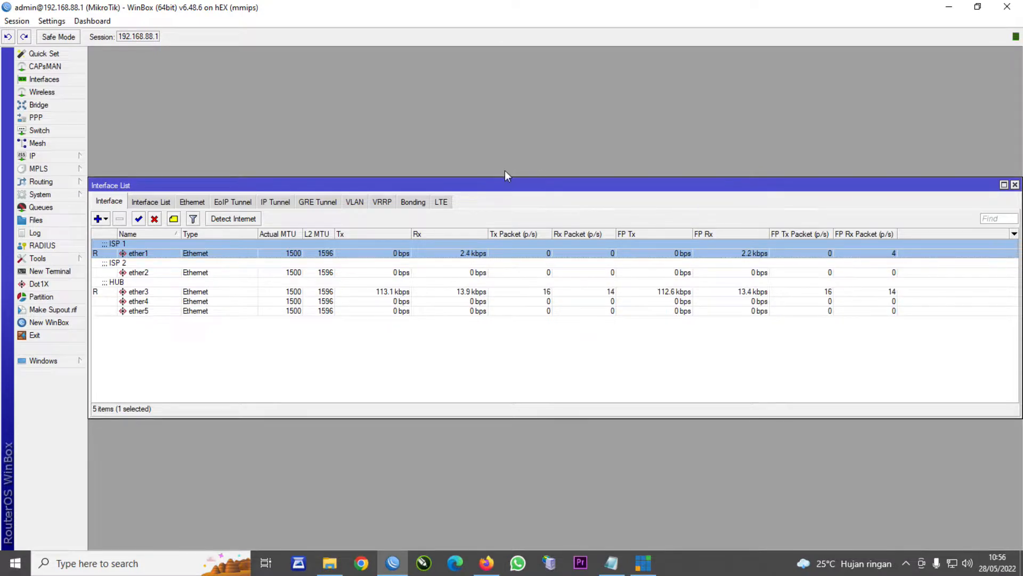
- Check the hotspot status tab in Firefox, return to YouTube, then bring up File Explorer
mouse_move(489, 560)
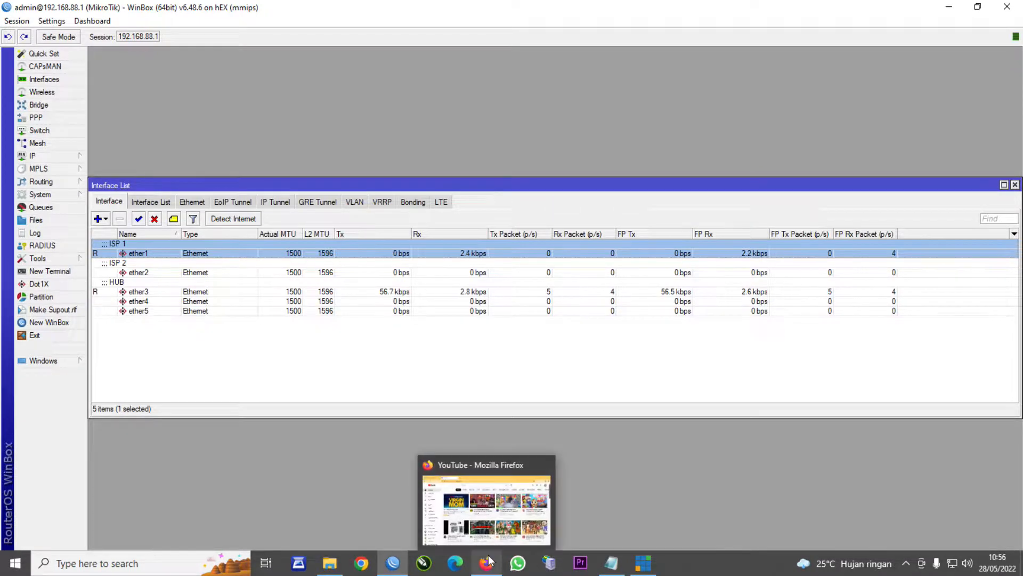
click(490, 559)
key(ctrl+shift+Tab)
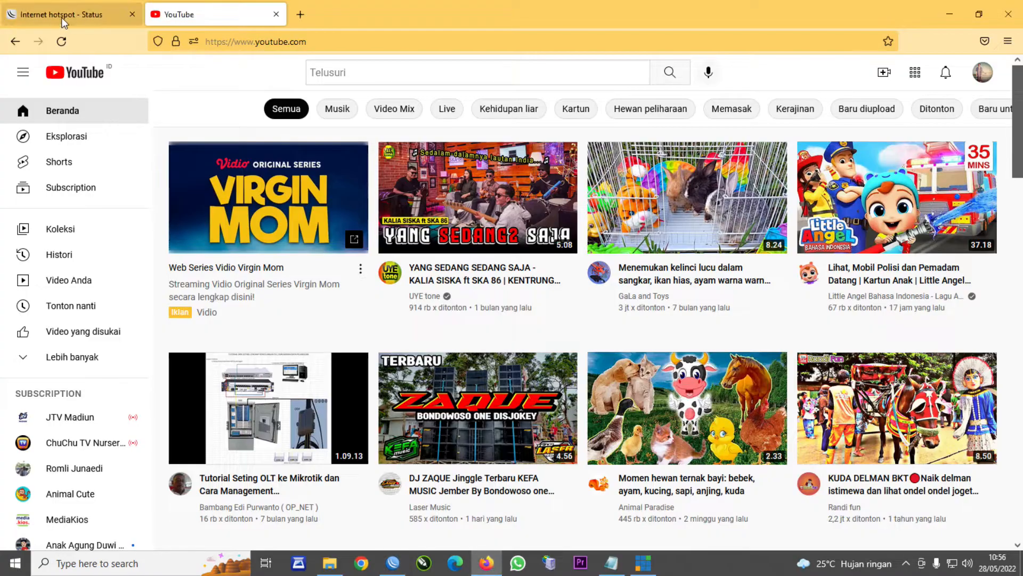
click(212, 22)
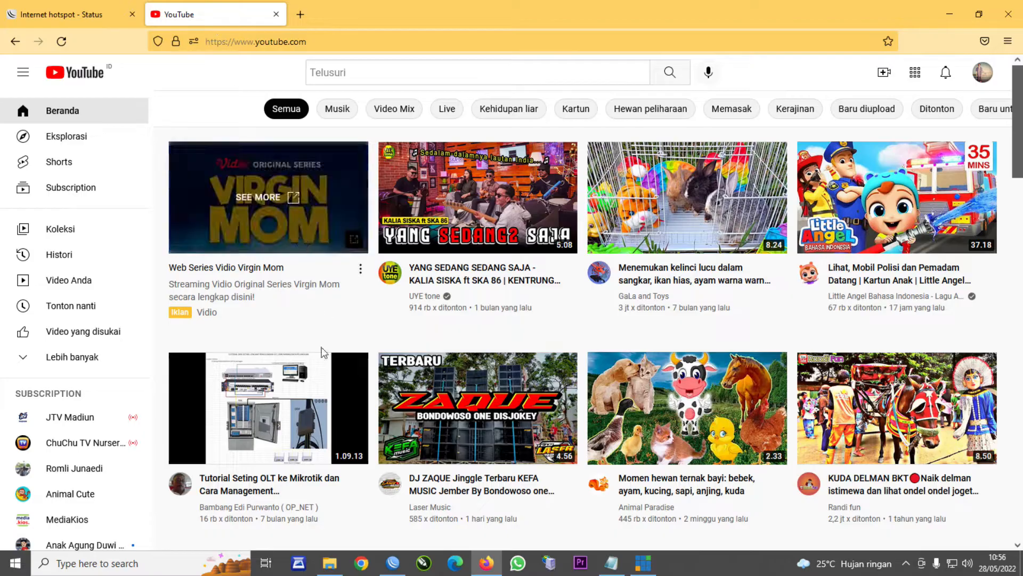
click(330, 563)
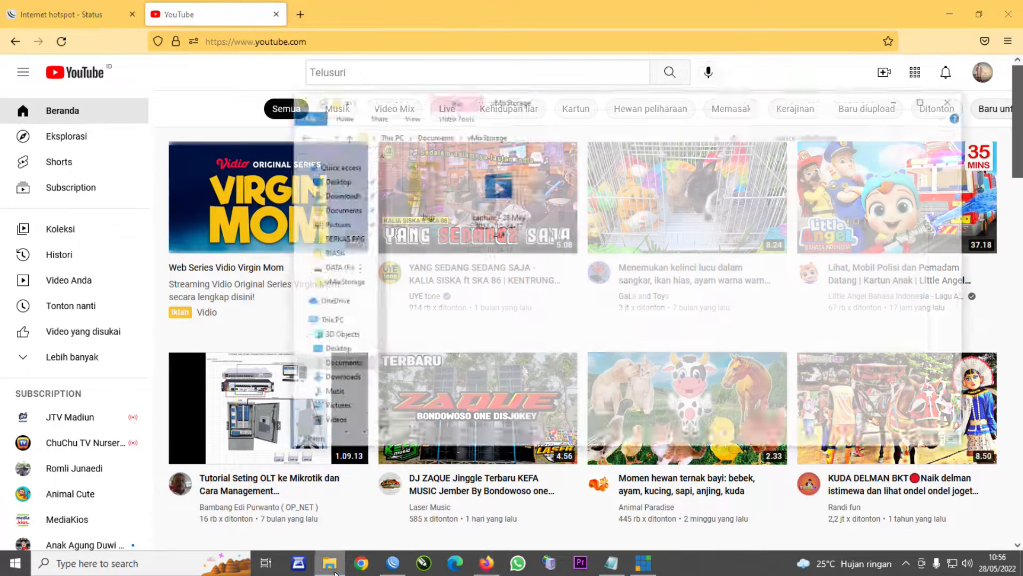
- Maximize File Explorer and browse to E:\WIFI\KUMPULAN LOGIN PAGE CABANG
click(966, 58)
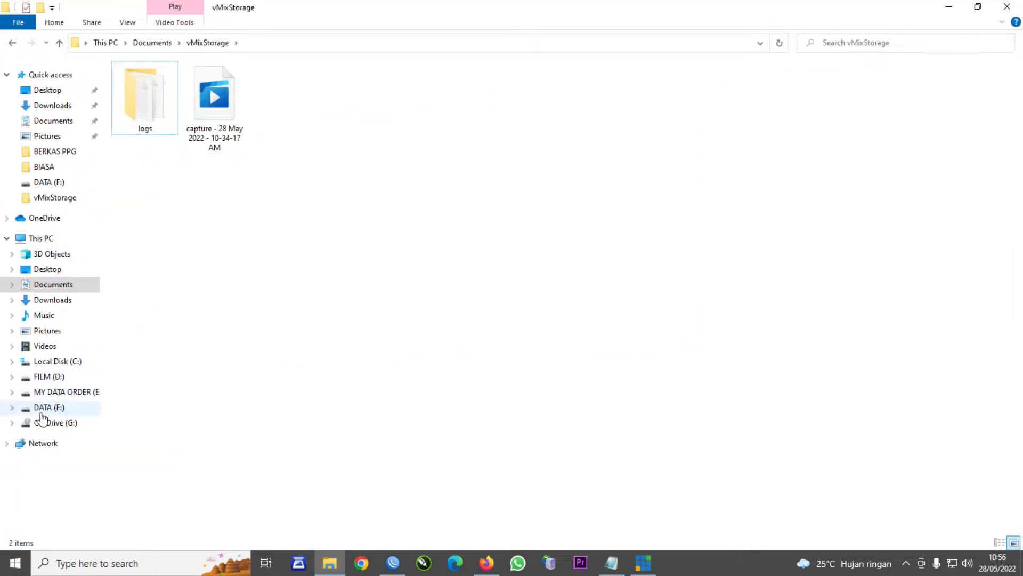
click(55, 393)
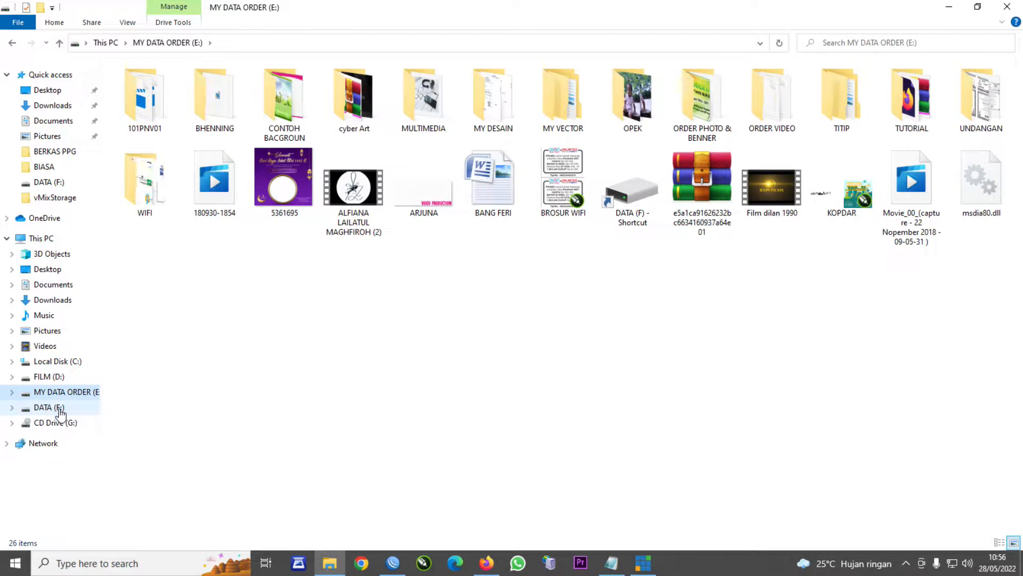
double_click(157, 209)
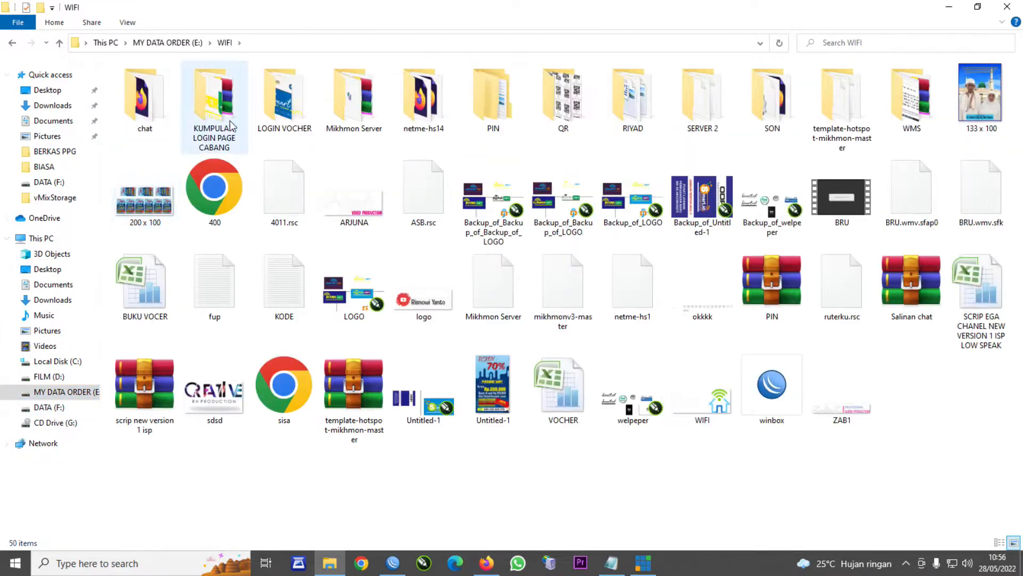
double_click(228, 125)
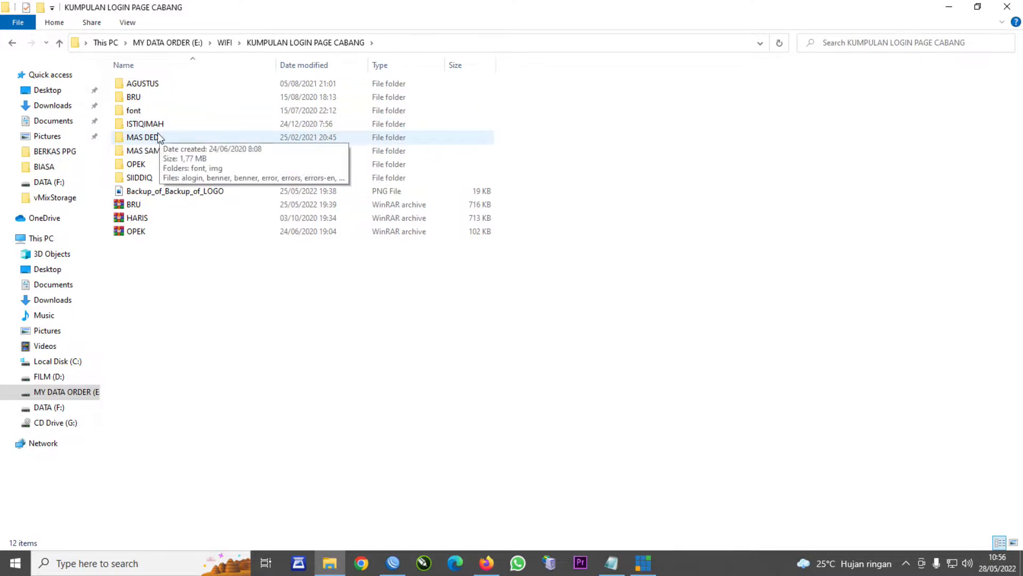
click(12, 43)
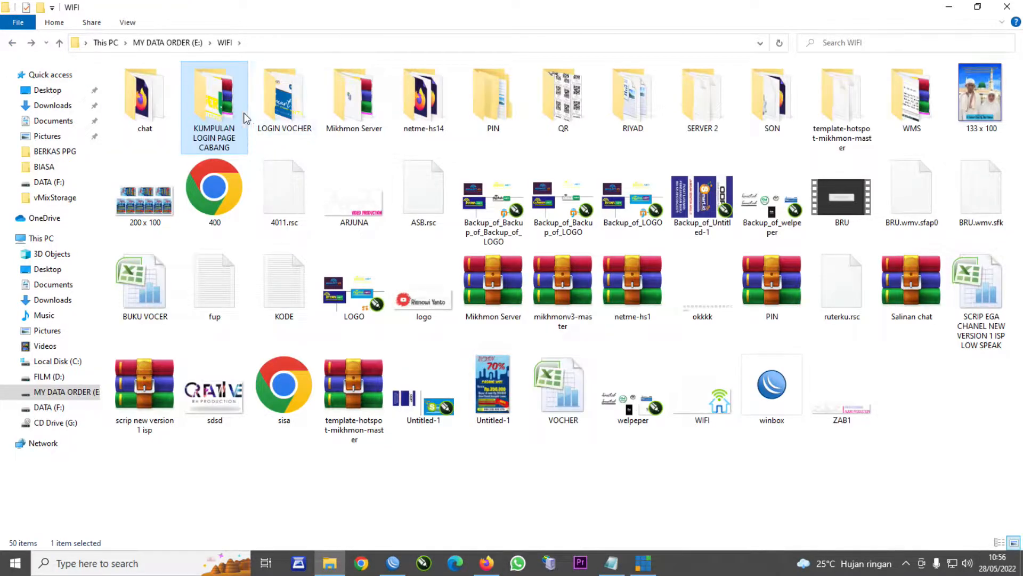
double_click(229, 113)
- Preview the MAS DEDI and OPEK login.html templates in Firefox
double_click(149, 138)
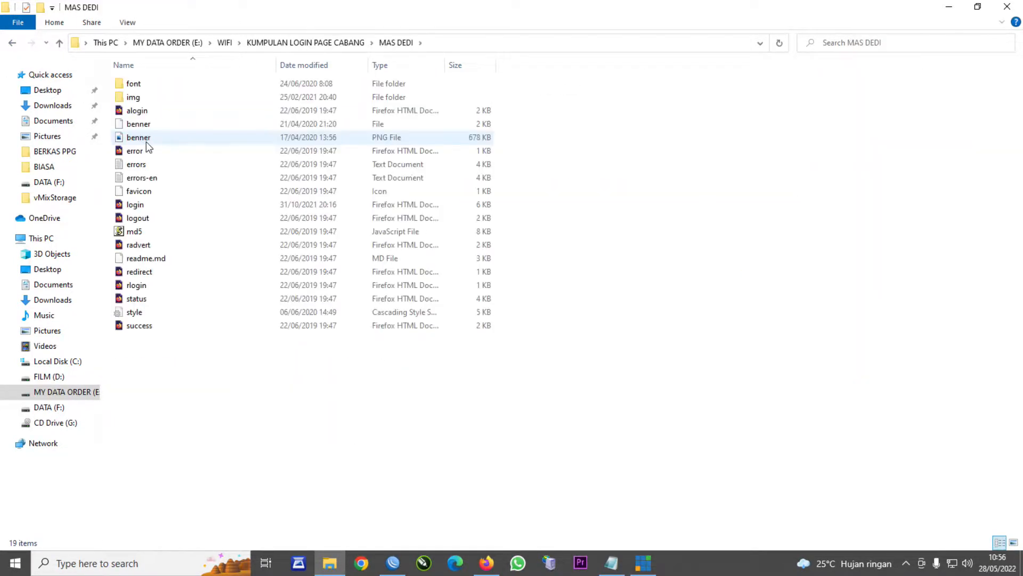
click(135, 208)
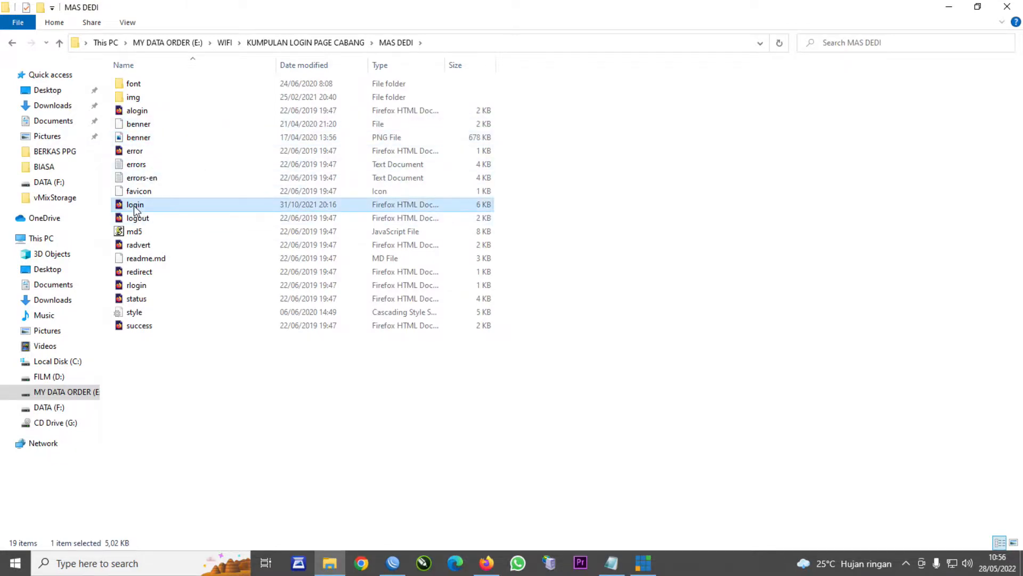
double_click(135, 208)
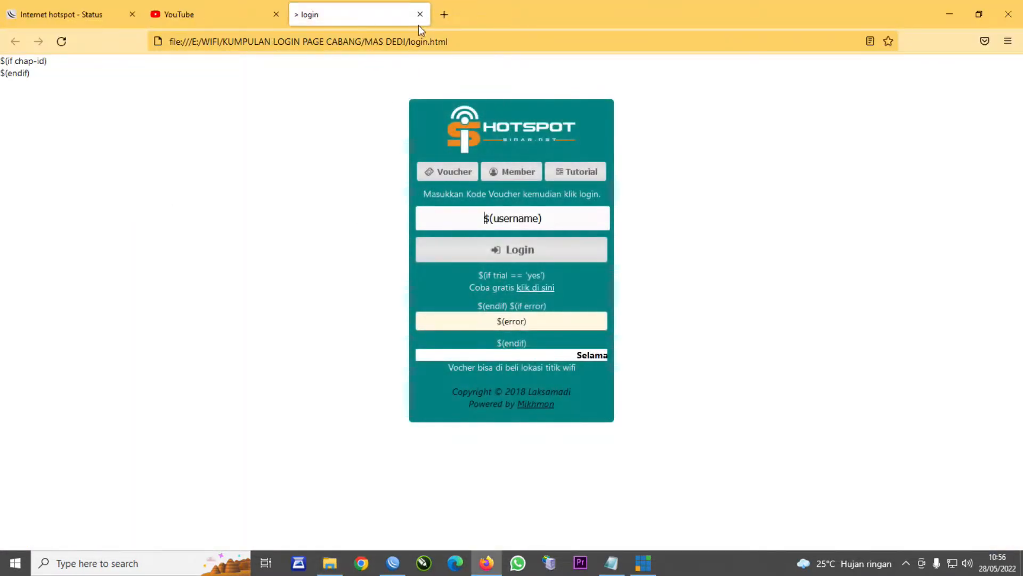
click(420, 15)
click(949, 15)
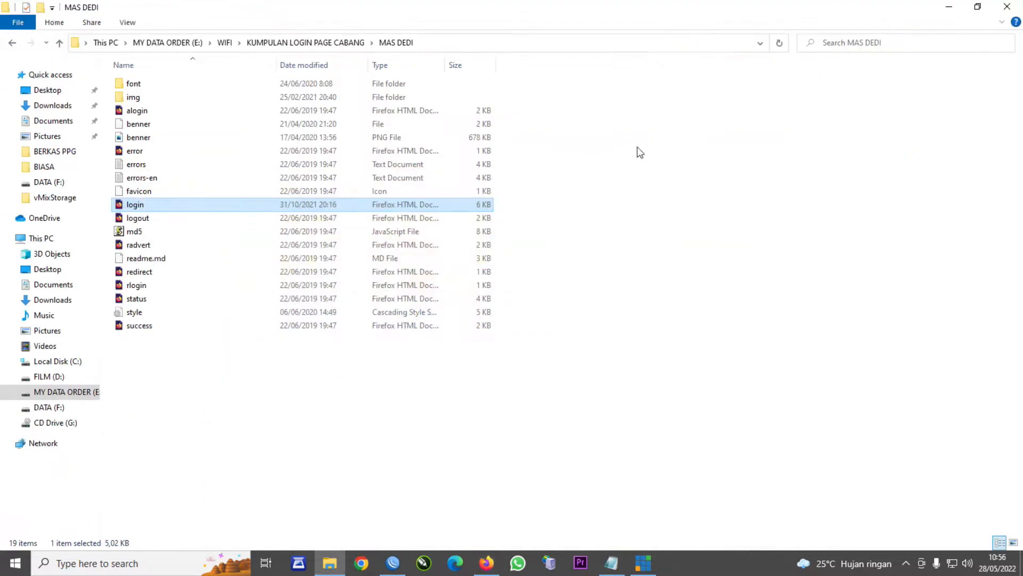
click(12, 43)
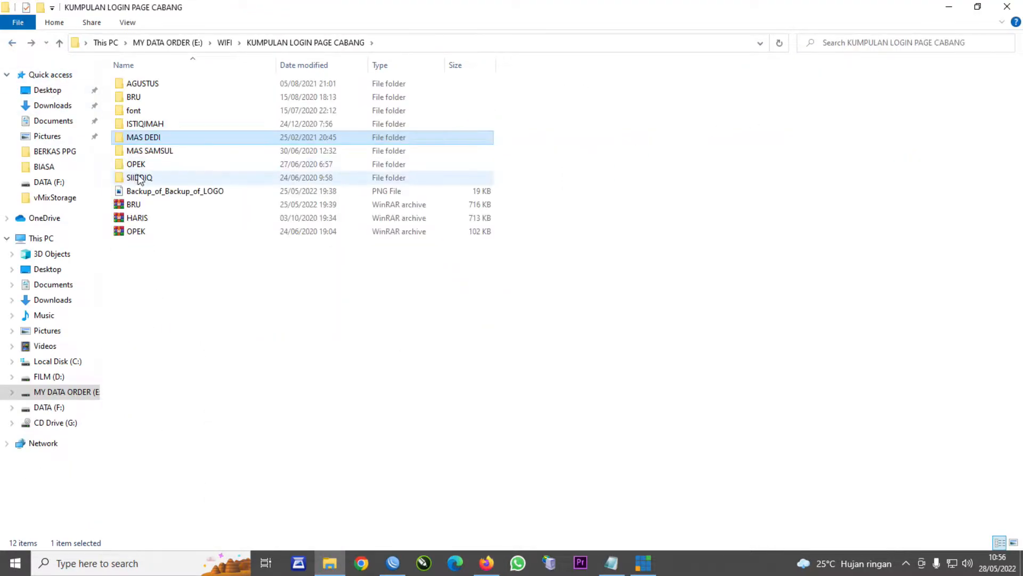
double_click(136, 164)
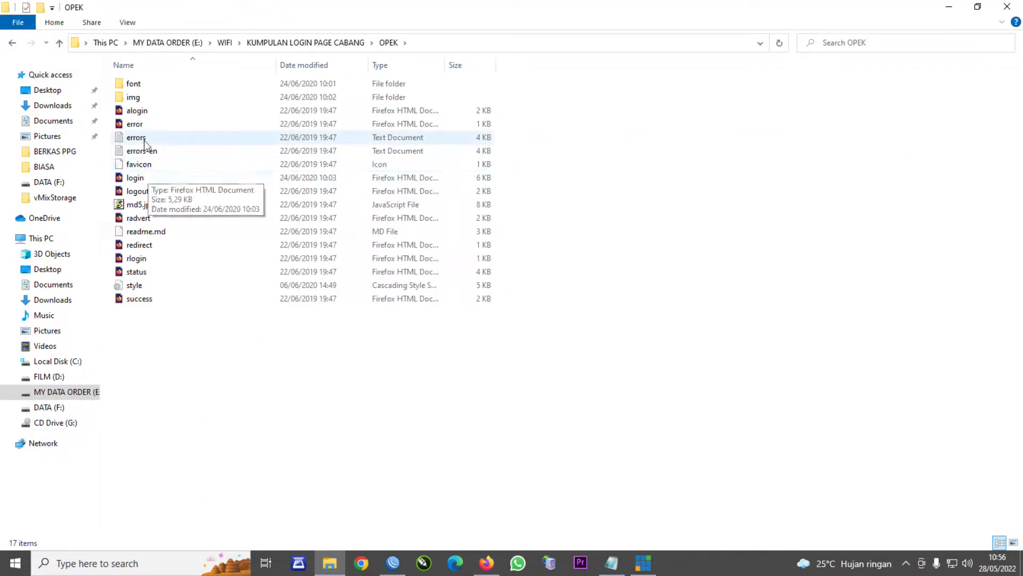
double_click(139, 177)
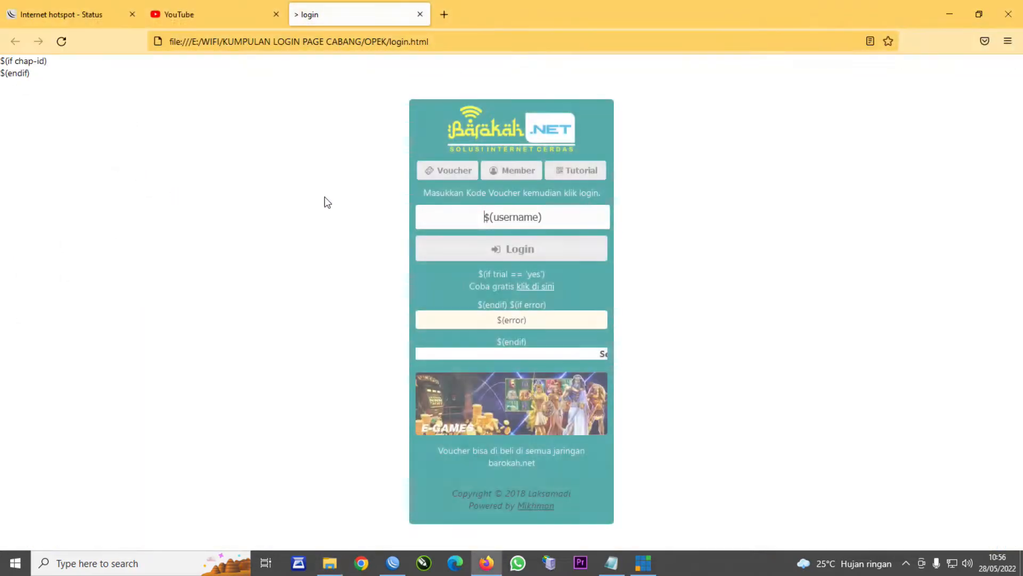
click(420, 14)
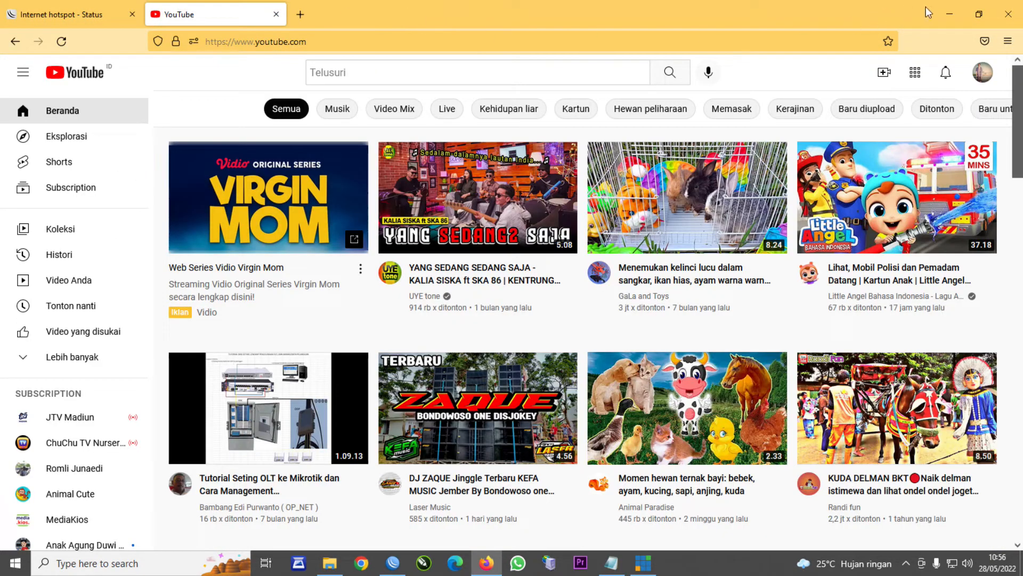
click(950, 14)
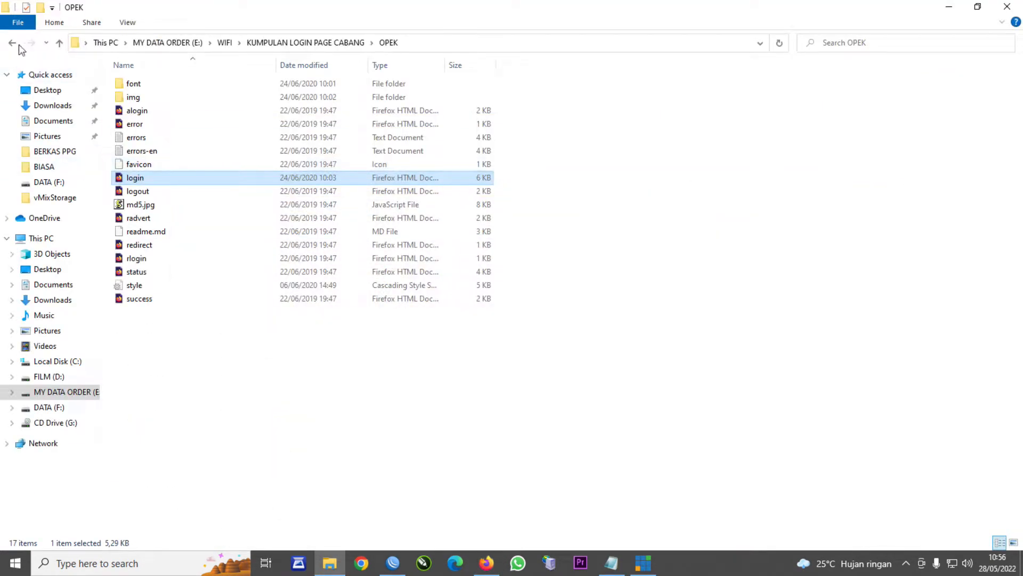
- Open the MAS SAMSUL folder and preview its DAMAI.NET login.html in Firefox
click(16, 44)
double_click(155, 151)
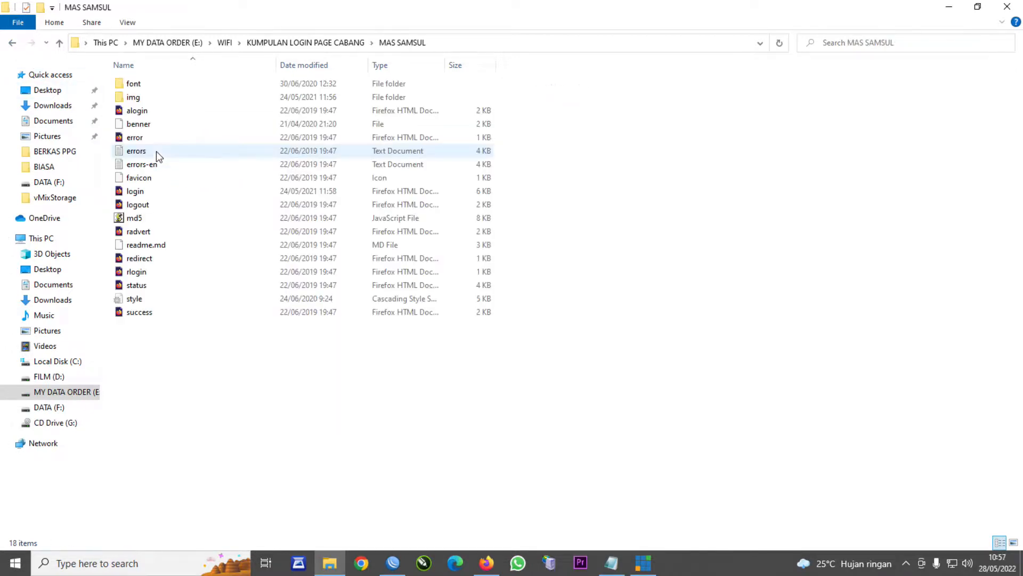
double_click(142, 192)
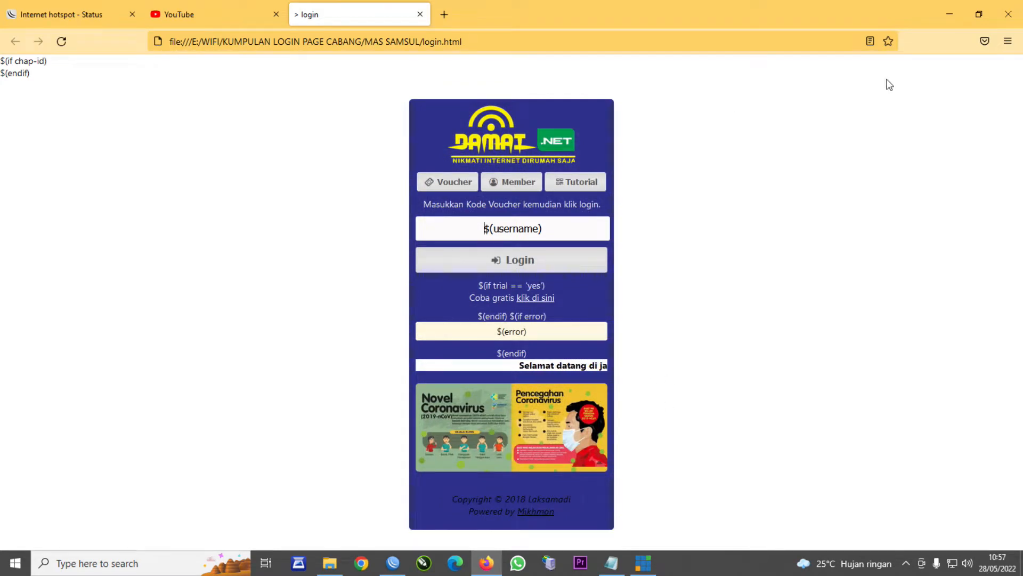
click(1008, 14)
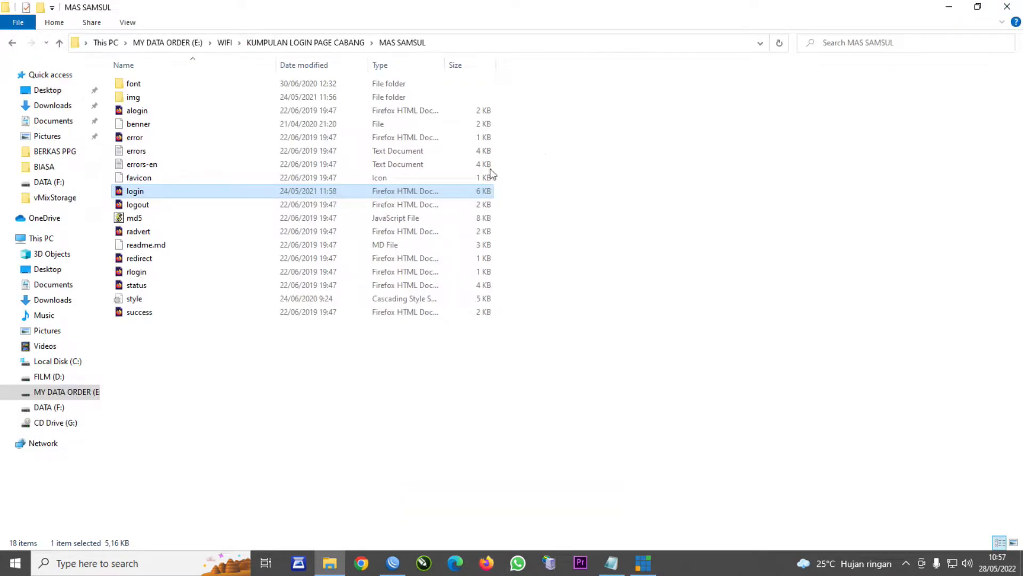
- Copy all 18 files of the MAS SAMSUL login template
drag(184, 350, 128, 68)
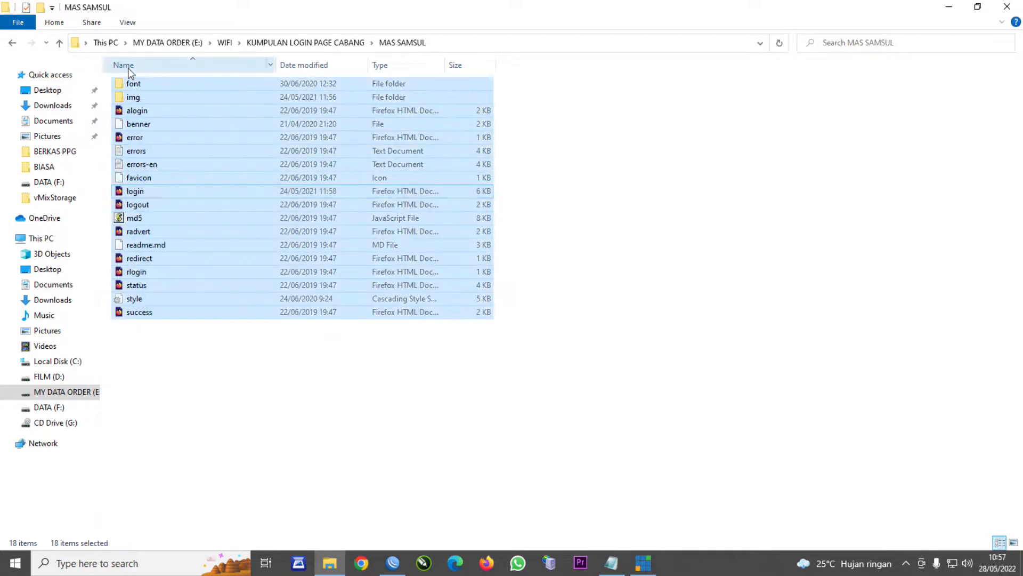
right_click(131, 83)
click(165, 216)
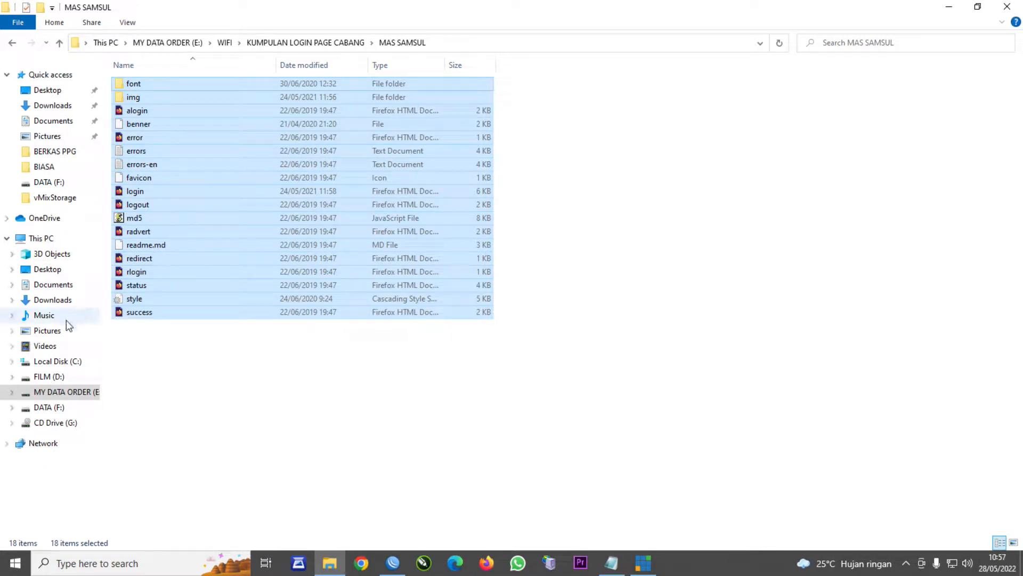
- From This PC, open ftp://192.168.88.1, taking the router address from WinBox's Session field
click(38, 244)
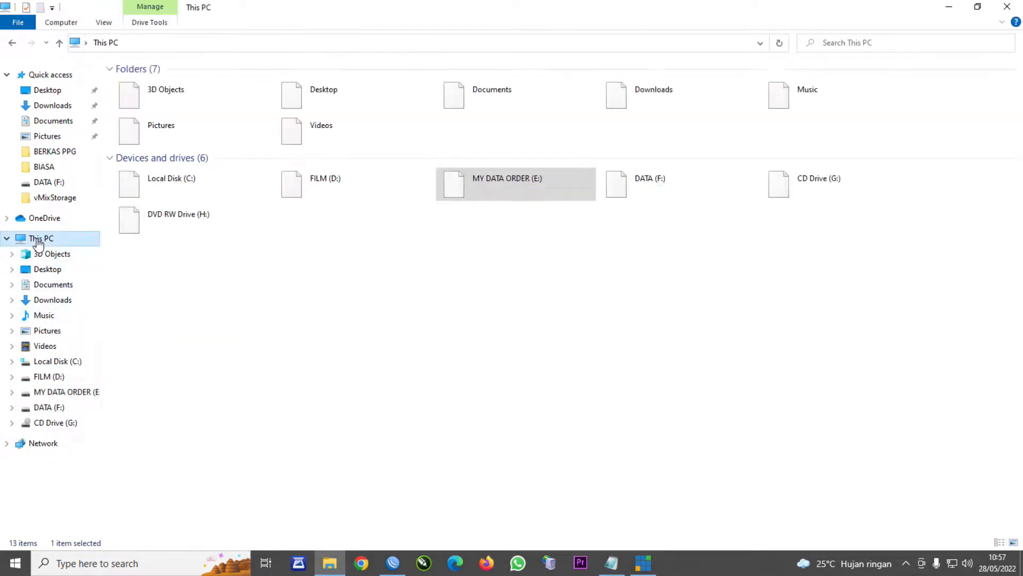
click(179, 43)
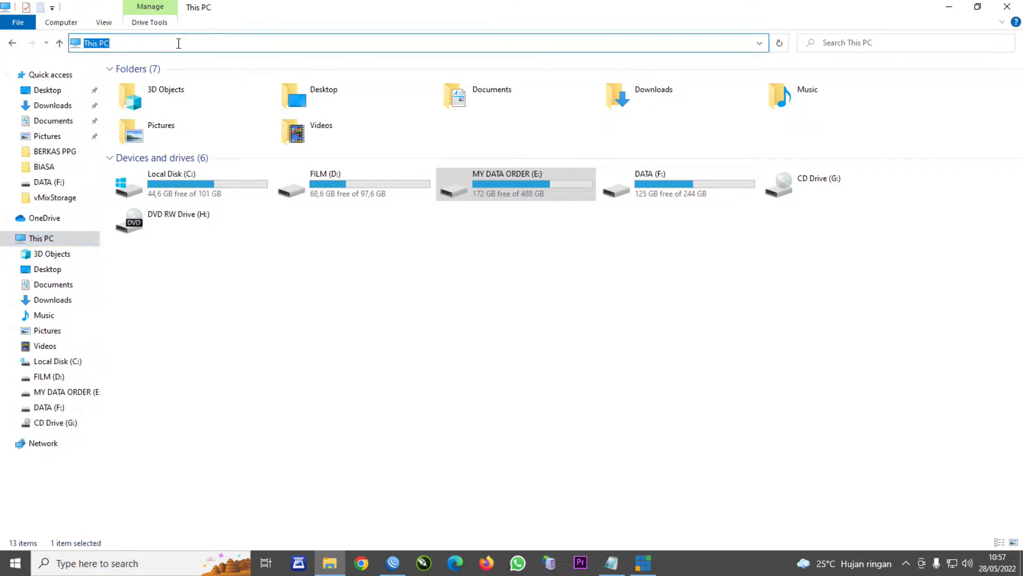
text(//)
click(760, 43)
click(761, 44)
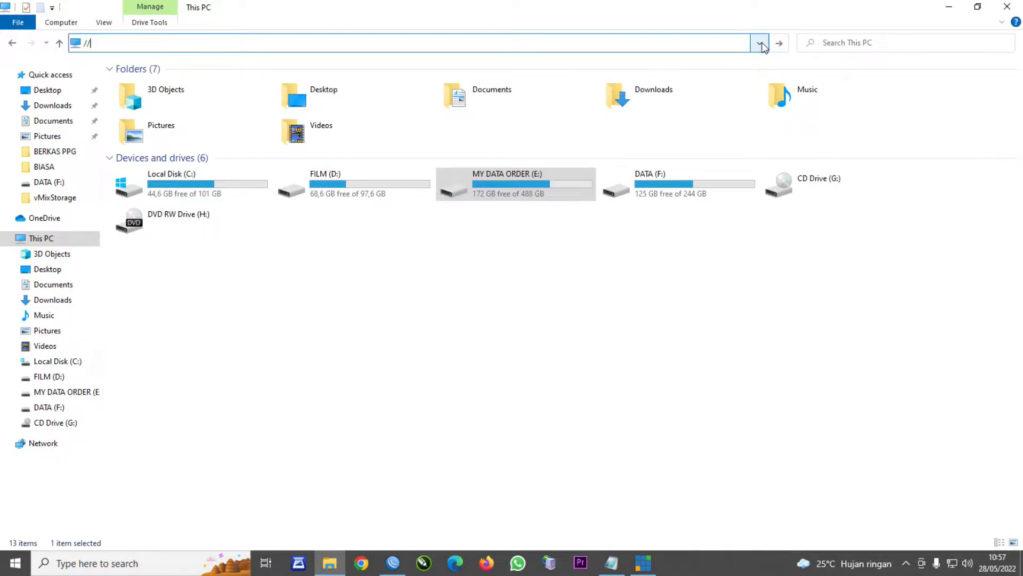
text(ft)
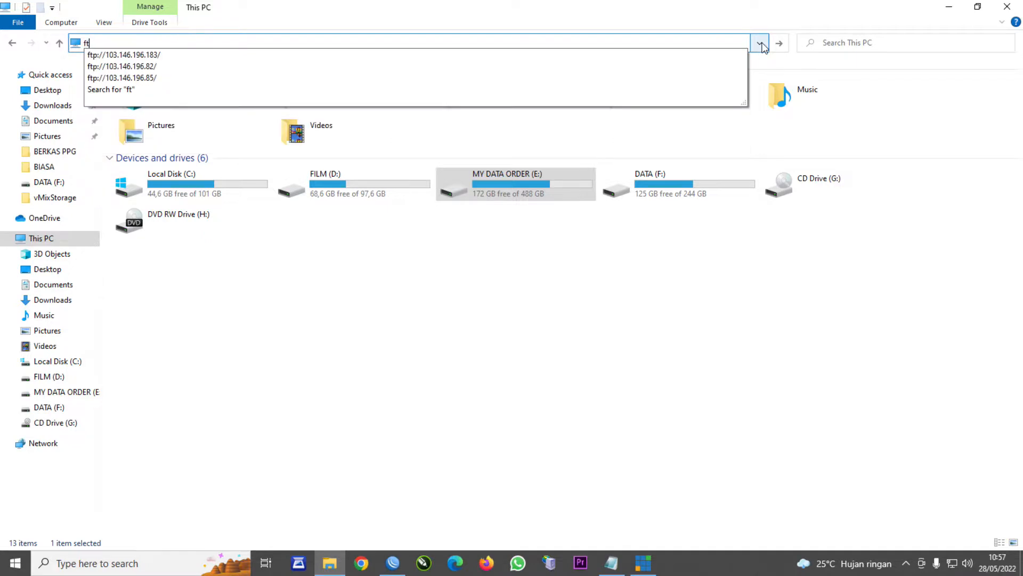
text(p:)
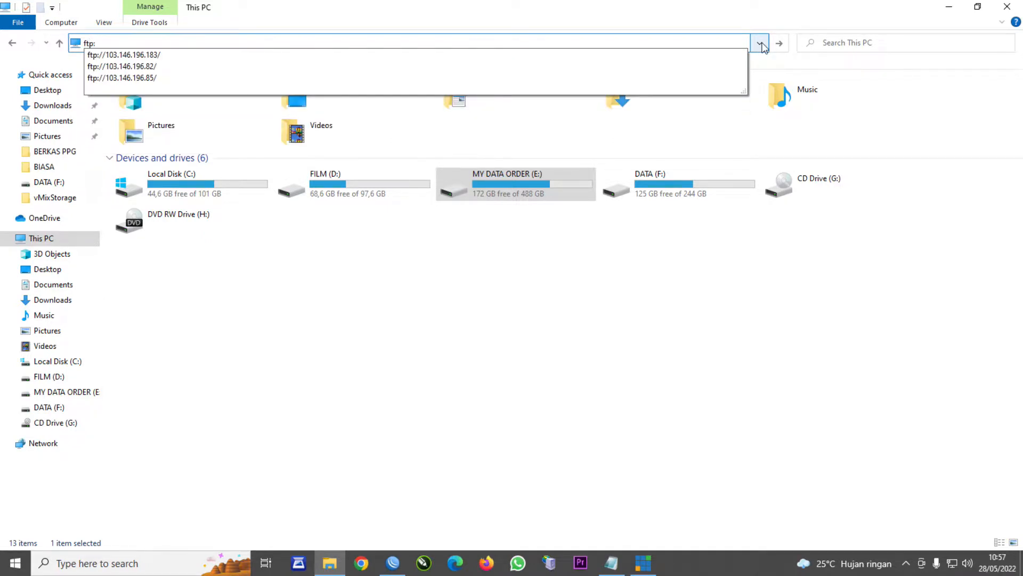
text(//)
click(397, 564)
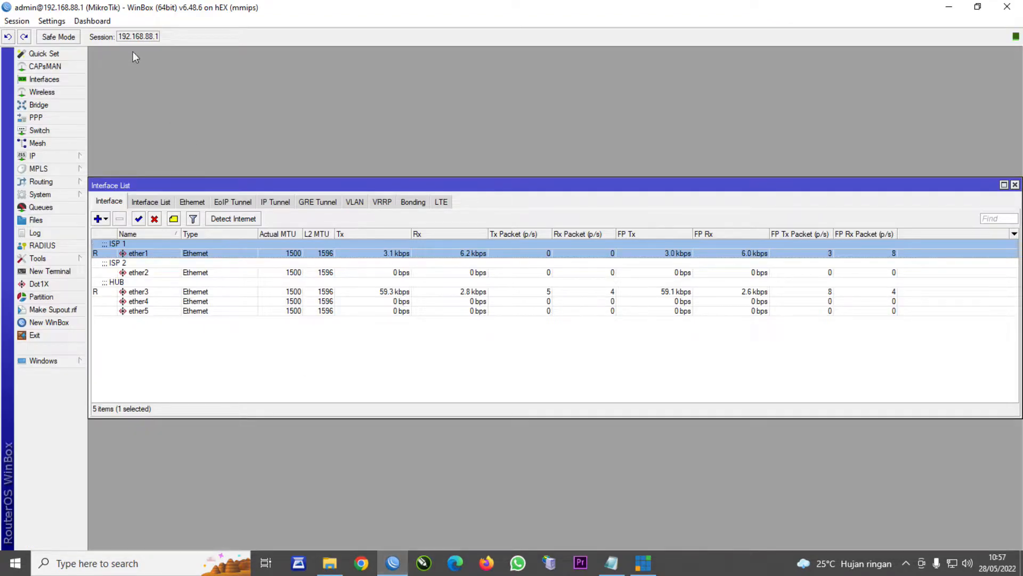
drag(120, 36, 160, 38)
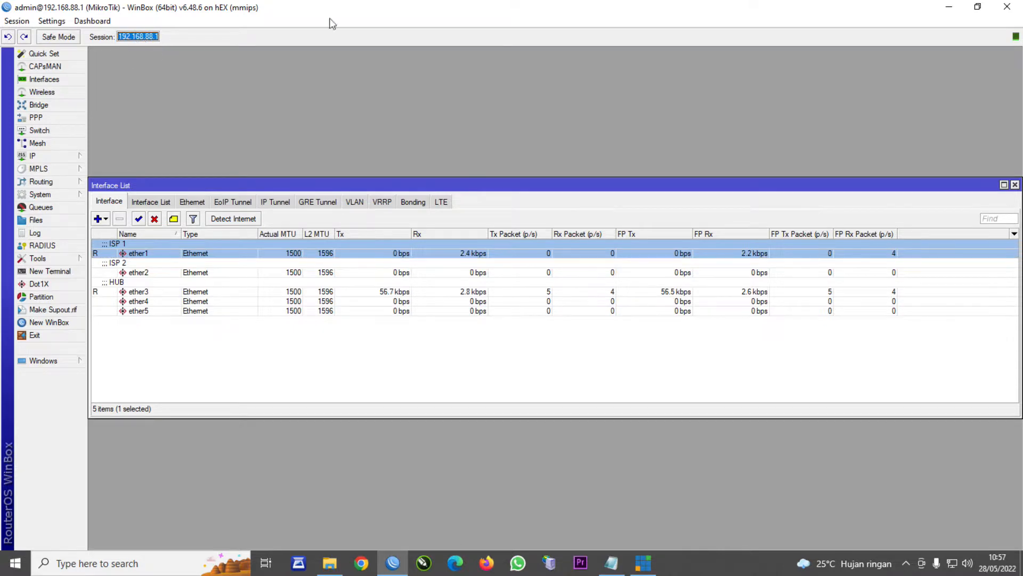
click(949, 7)
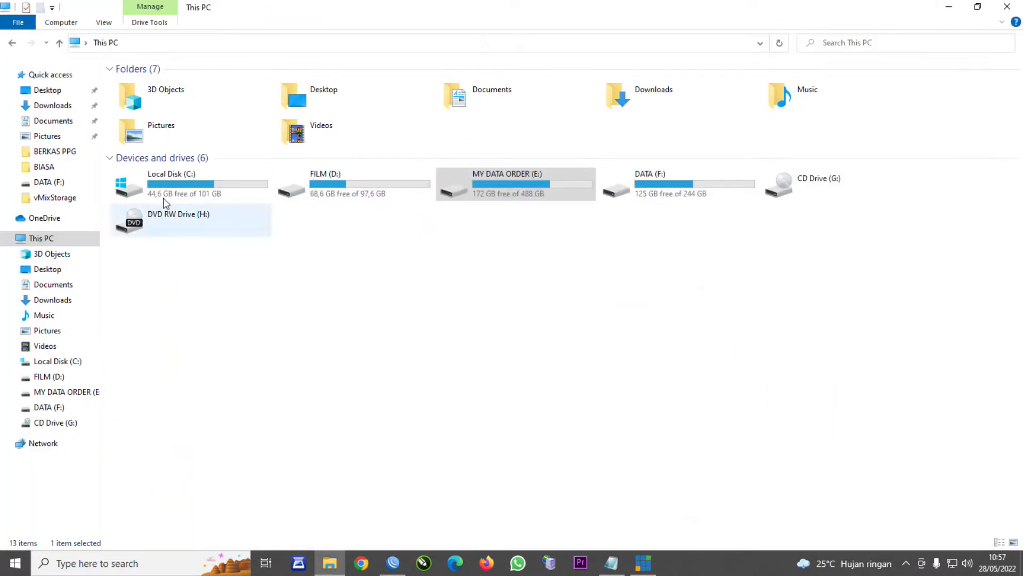
click(471, 43)
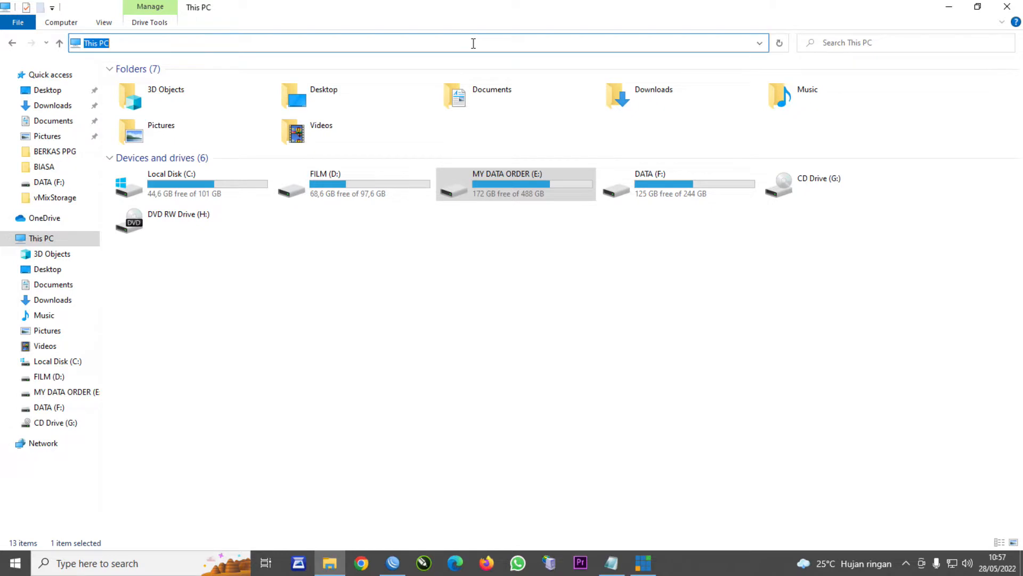
text(f)
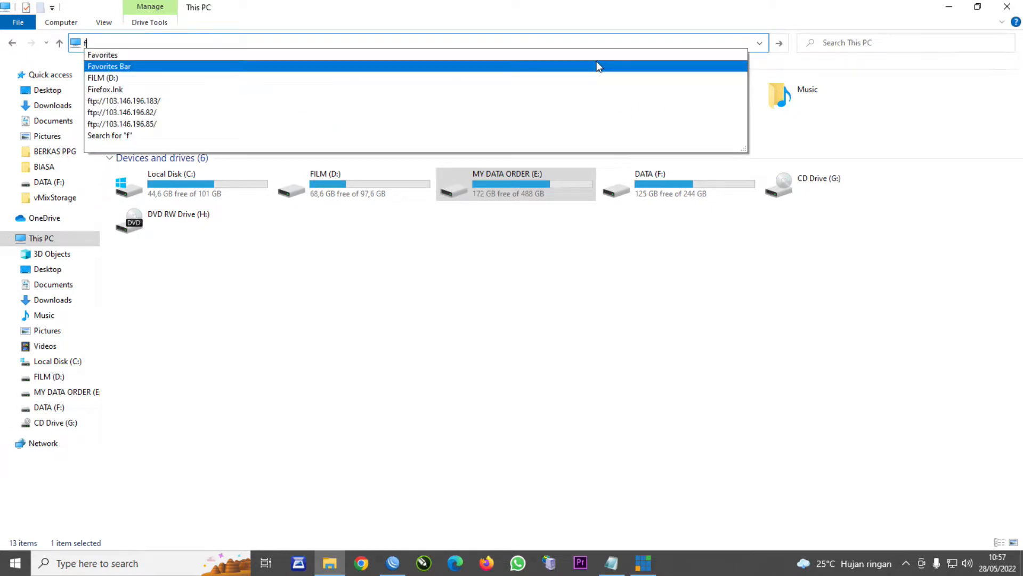
text(tp:)
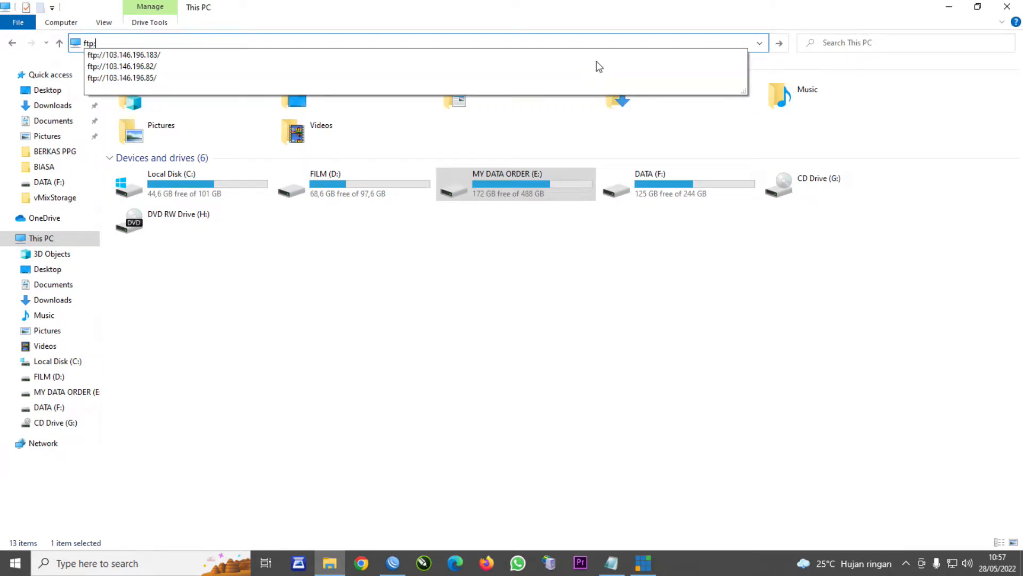
text(//192.168.88.1)
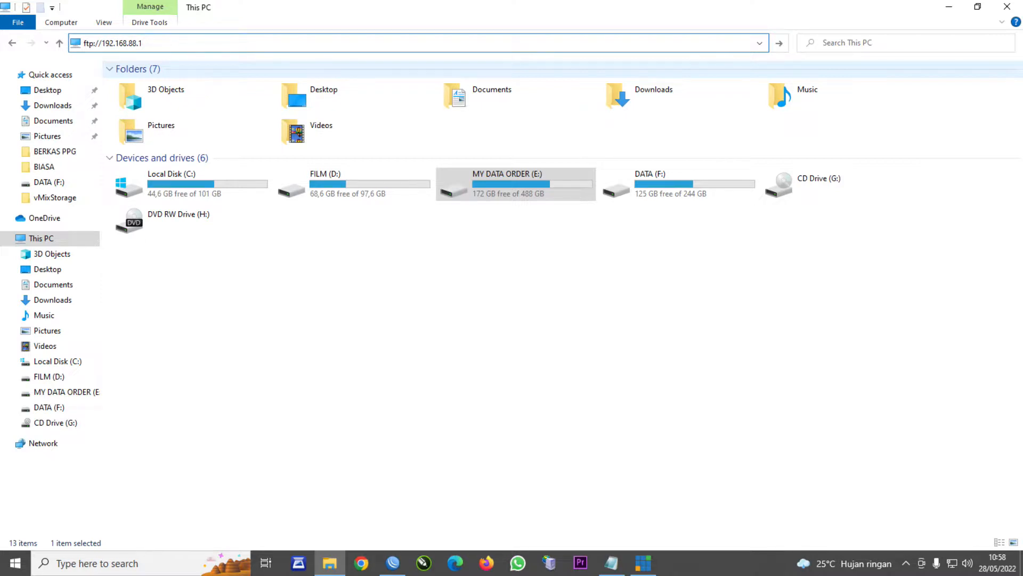
key(Return)
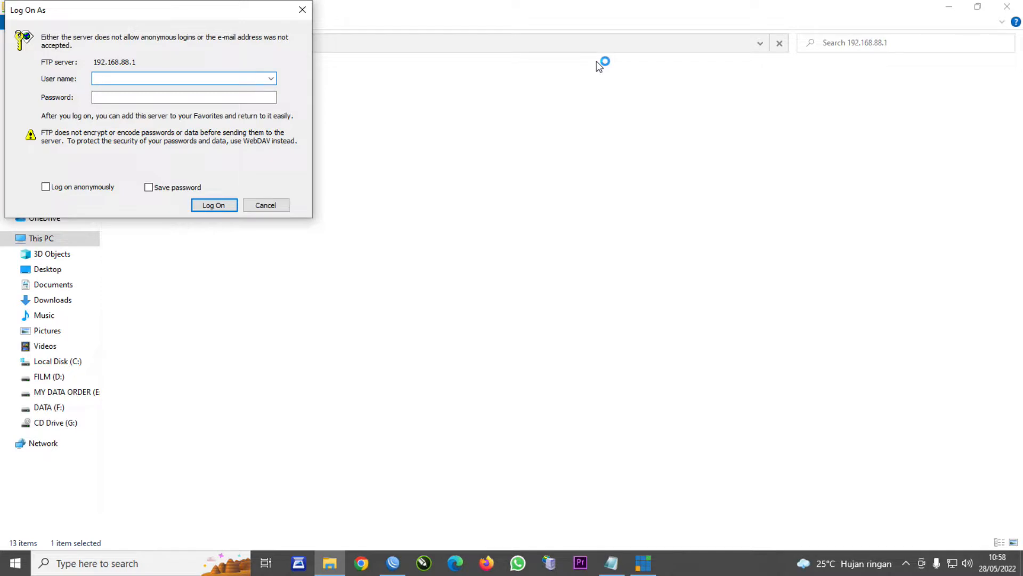
- Log on to the router's FTP with the admin username and open flash/hotspot
text(admin)
click(228, 208)
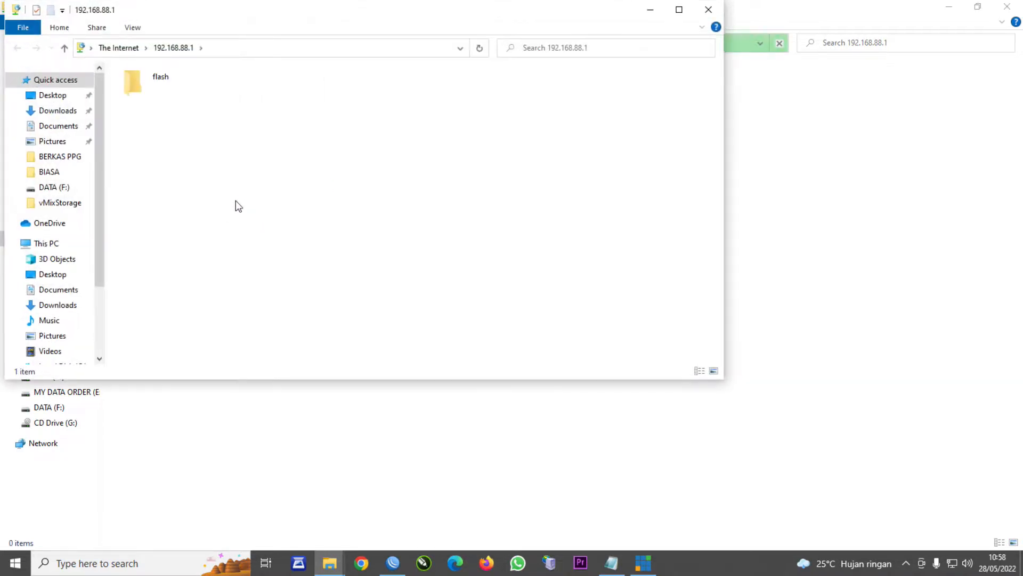
drag(297, 22, 471, 53)
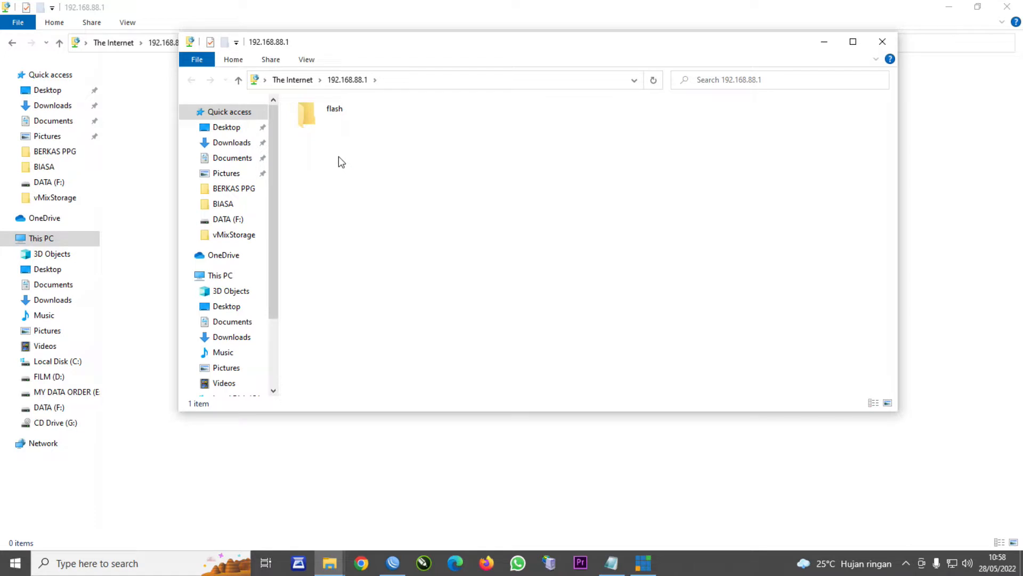
double_click(335, 114)
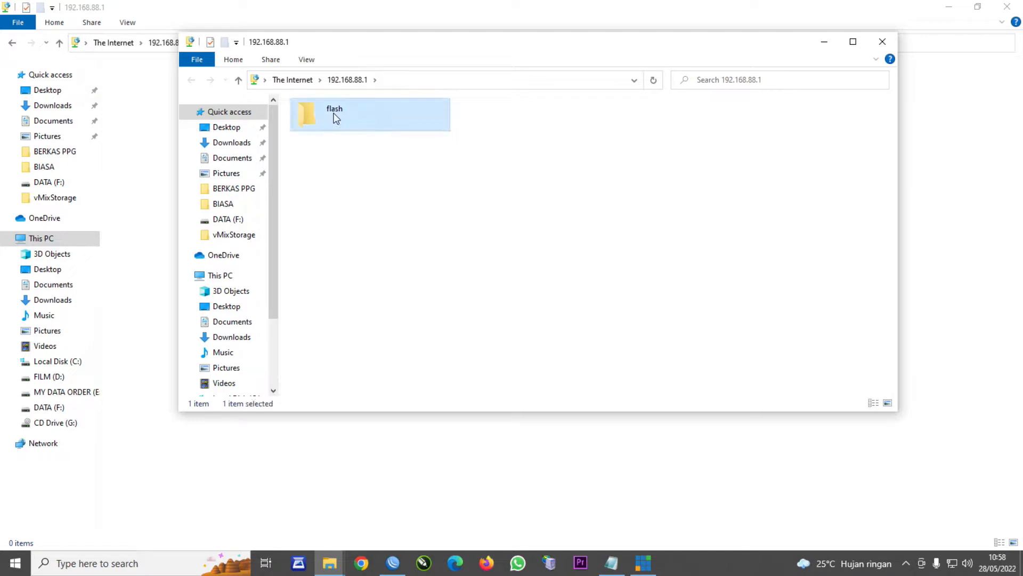
double_click(507, 118)
- Delete the 15 existing hotspot files and paste in the 18 MAS SAMSUL template files
drag(747, 316, 319, 108)
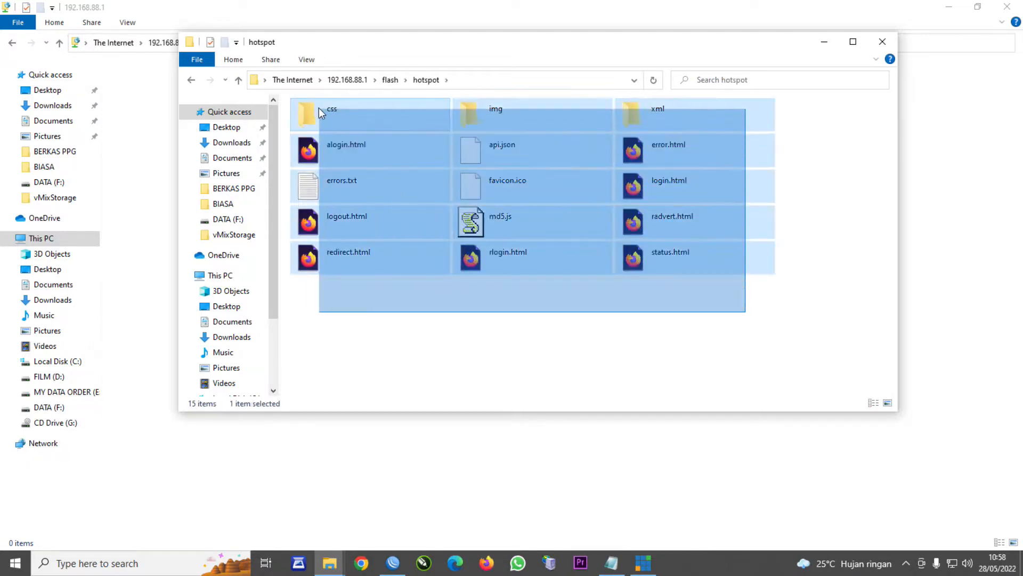
key(Delete)
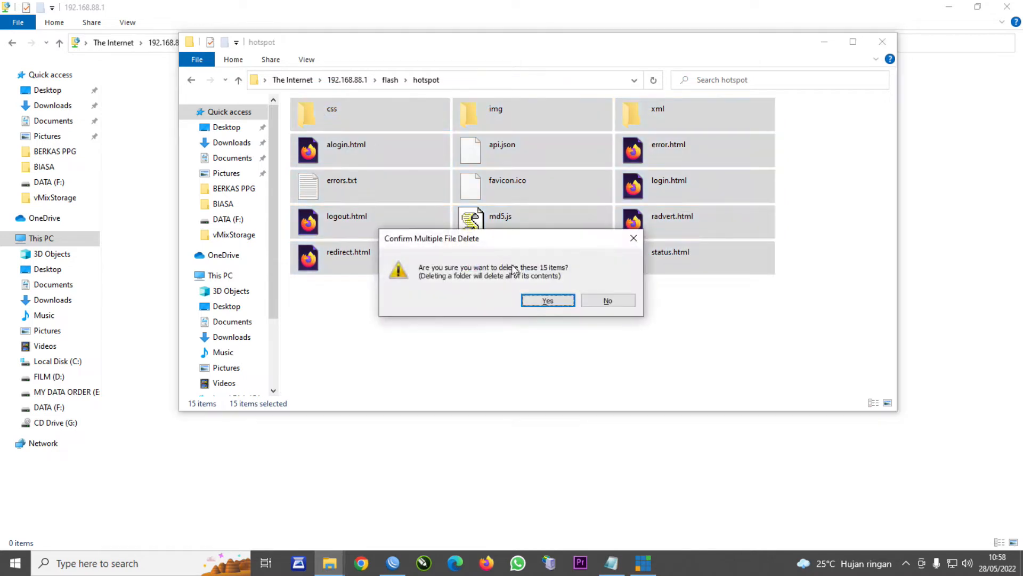
click(535, 304)
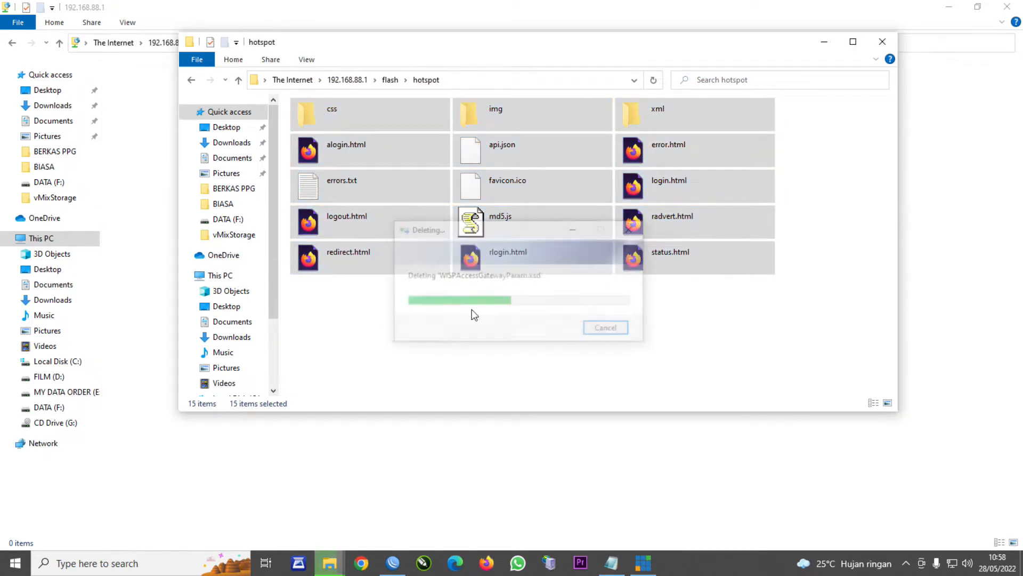
right_click(421, 162)
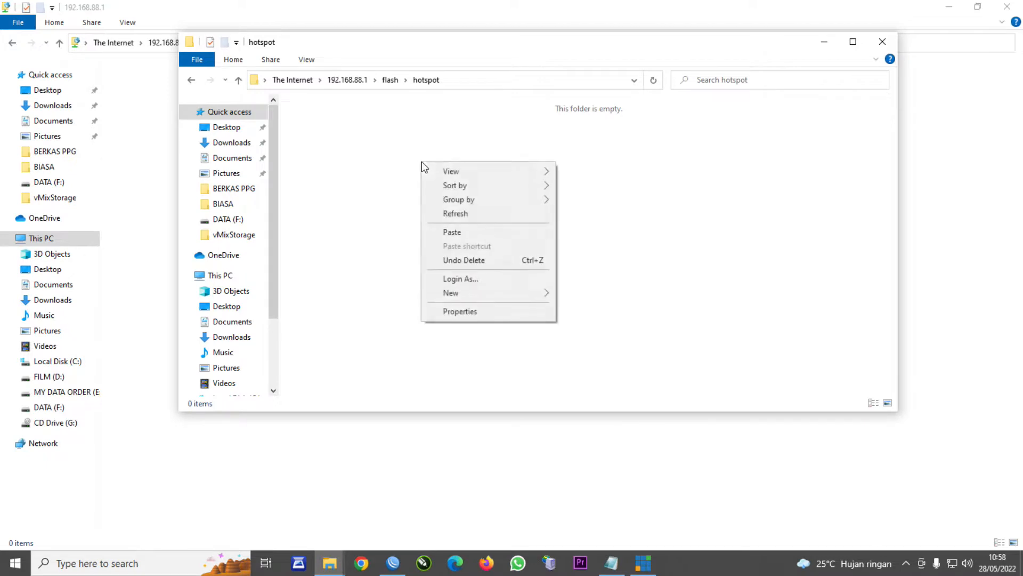
click(459, 231)
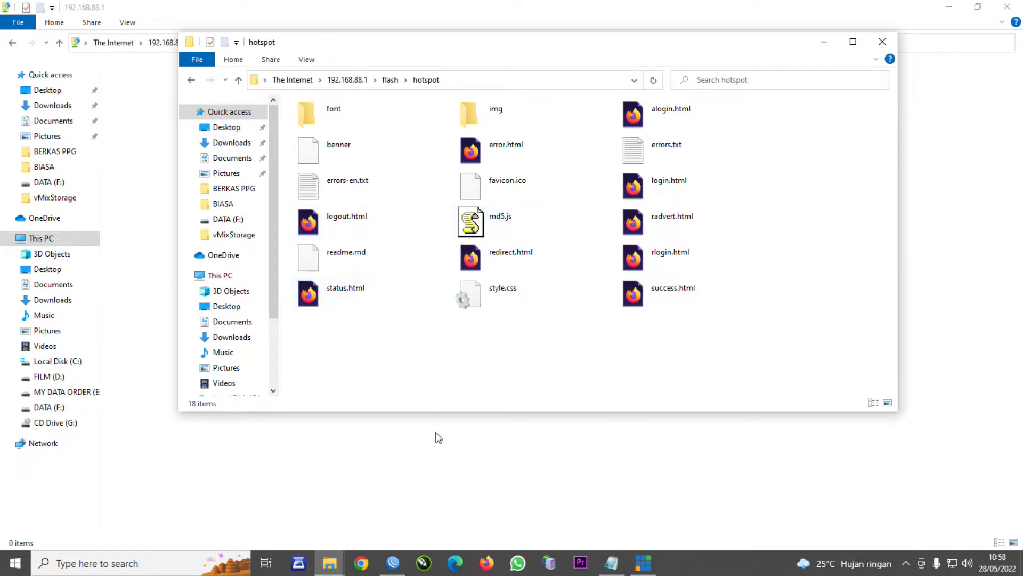
click(486, 561)
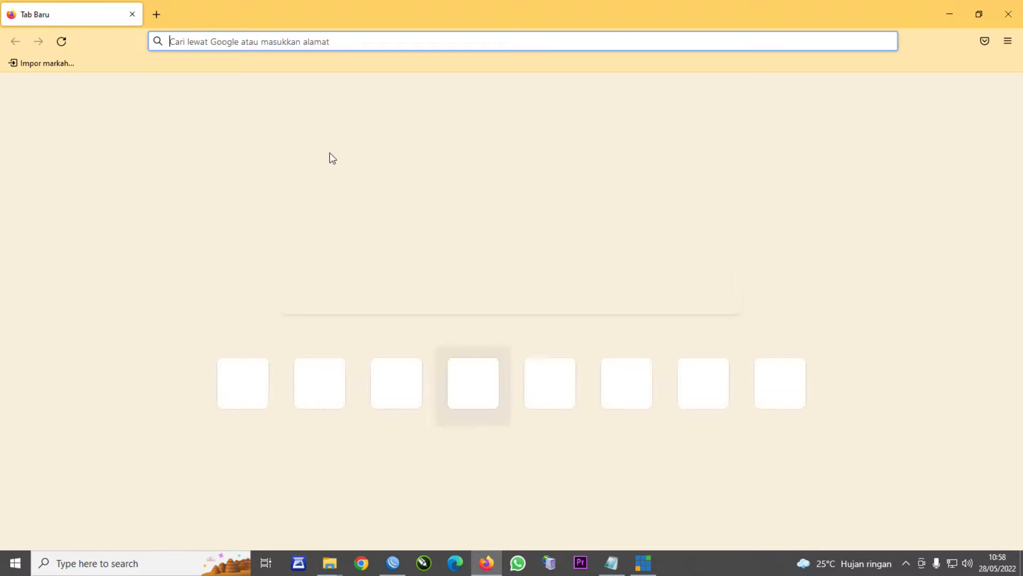
- Load damai.net in Firefox to view the new status page, then return to WinBox
text(damai.net/)
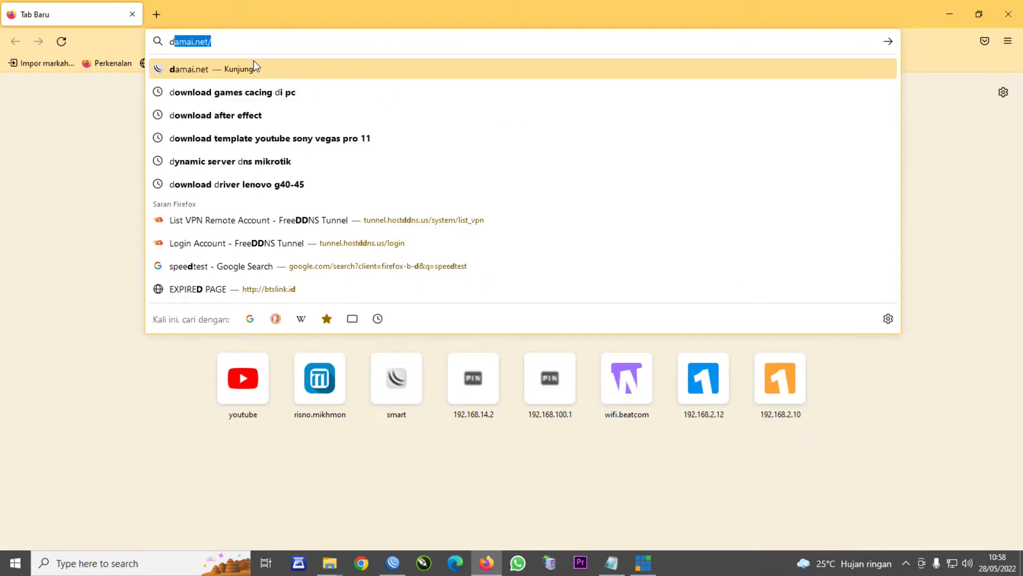
key(Return)
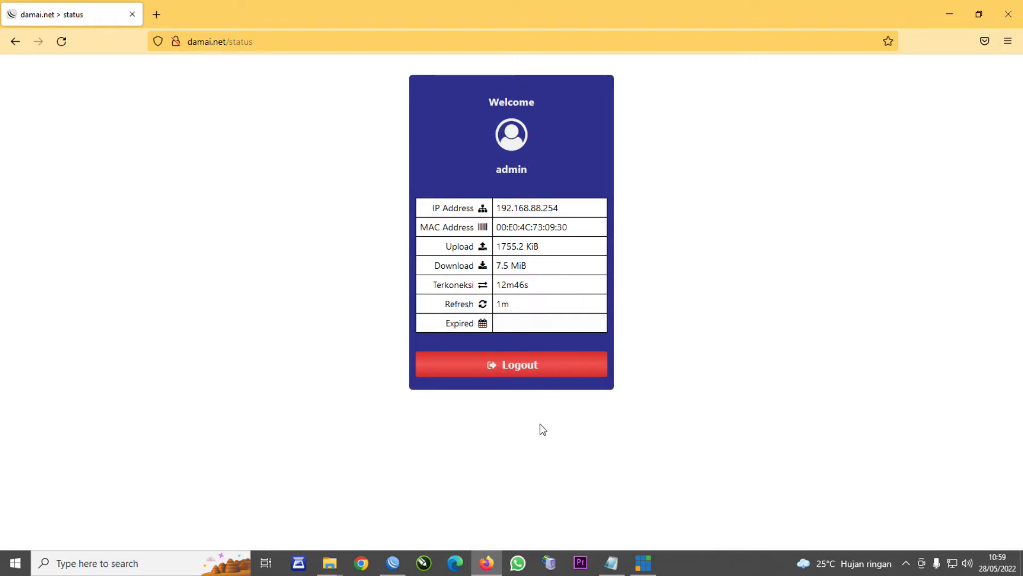
click(392, 563)
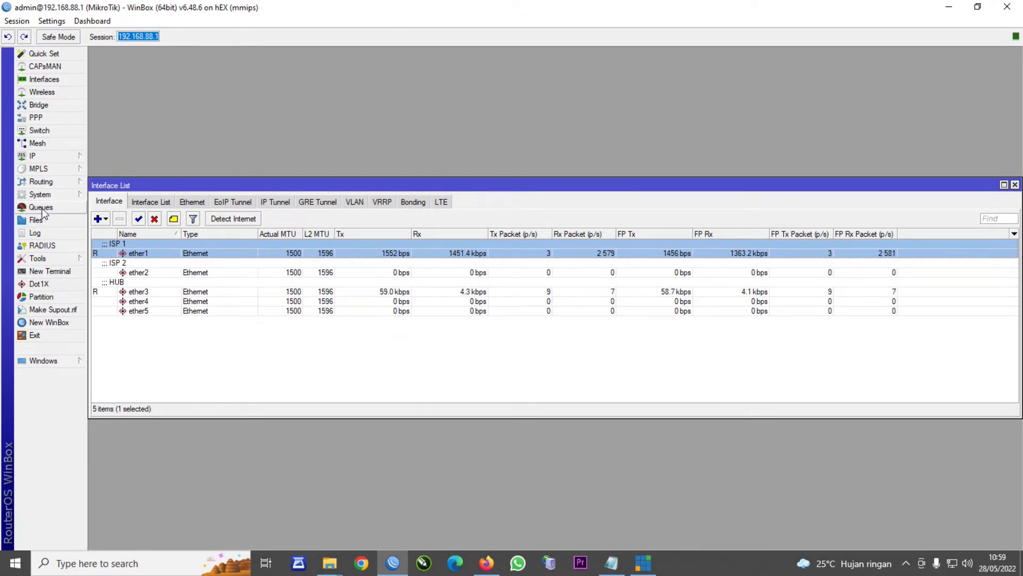
- On hsprof1's Login tab, enable HTTP PAP, disable HTTP CHAP, and save the profile
click(43, 156)
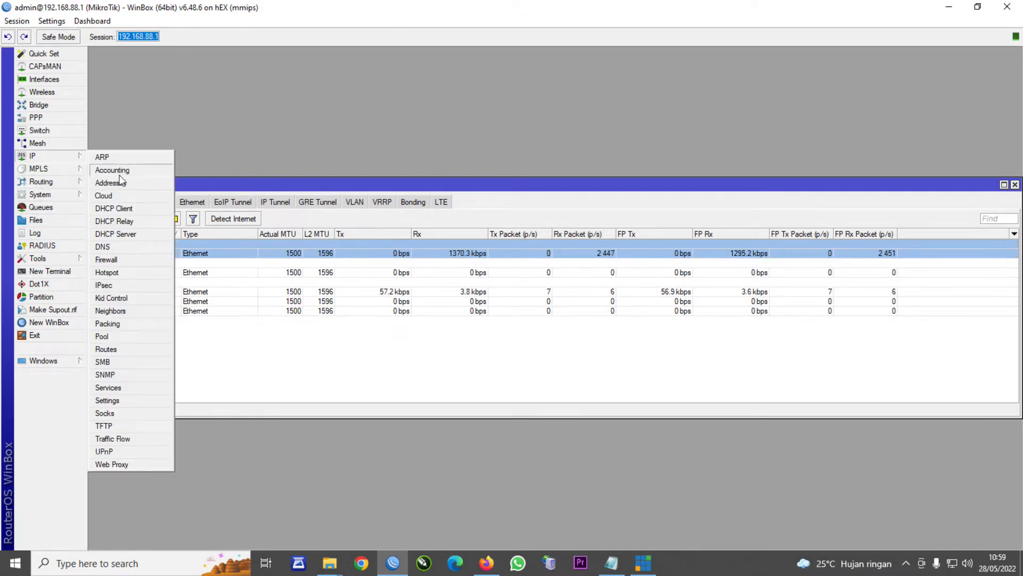
click(133, 274)
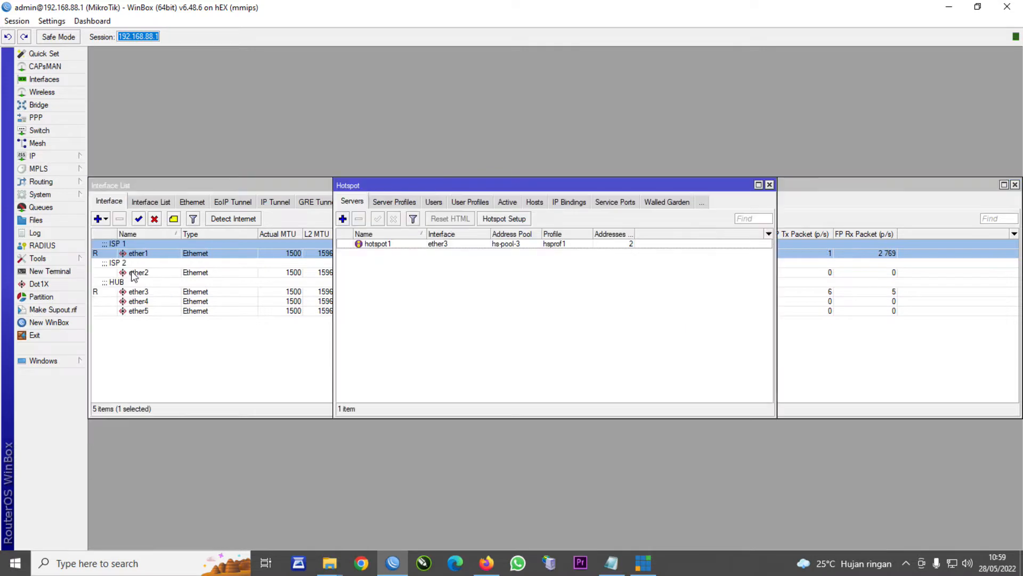
click(408, 201)
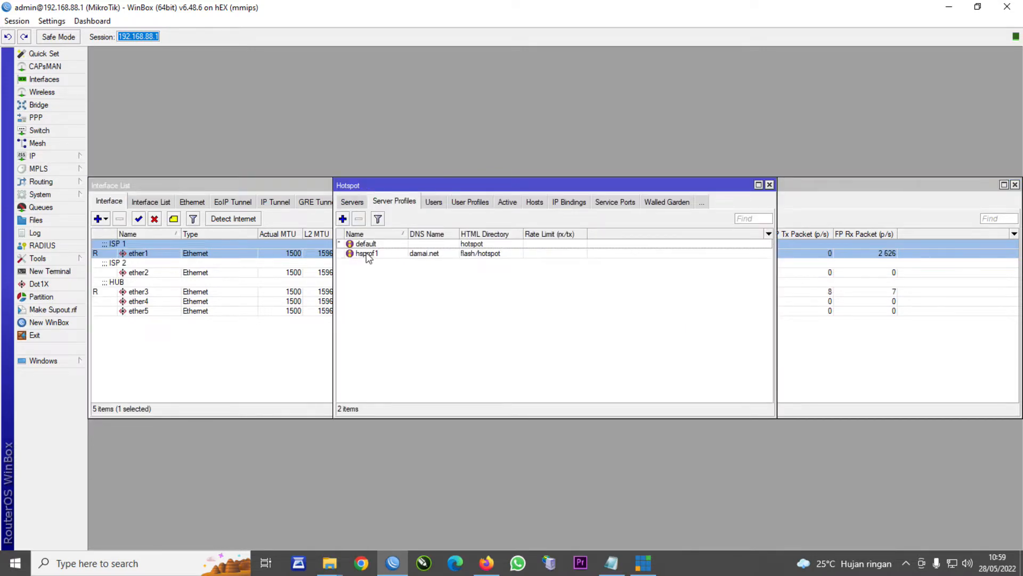
double_click(367, 254)
click(467, 193)
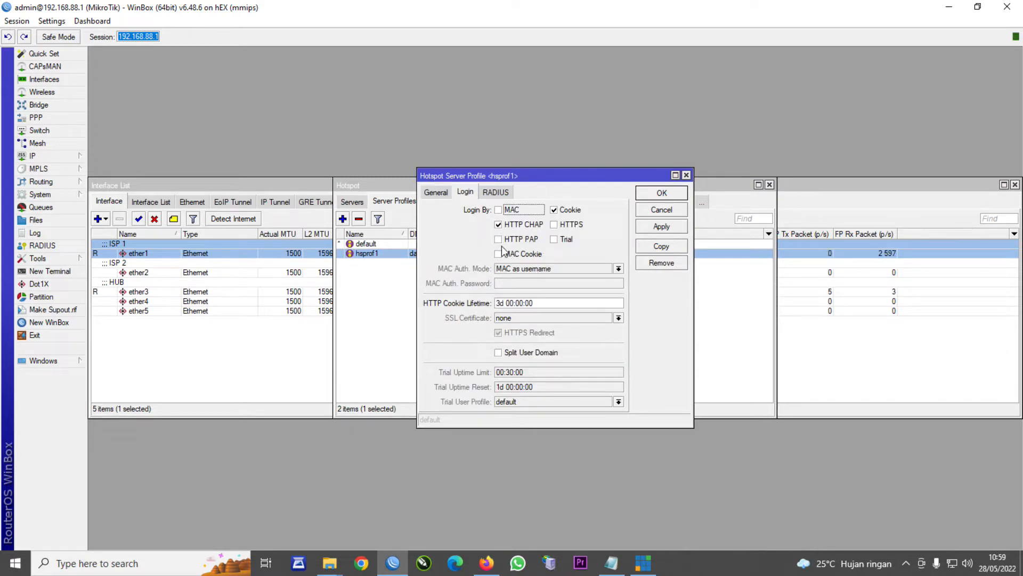
click(499, 240)
click(499, 225)
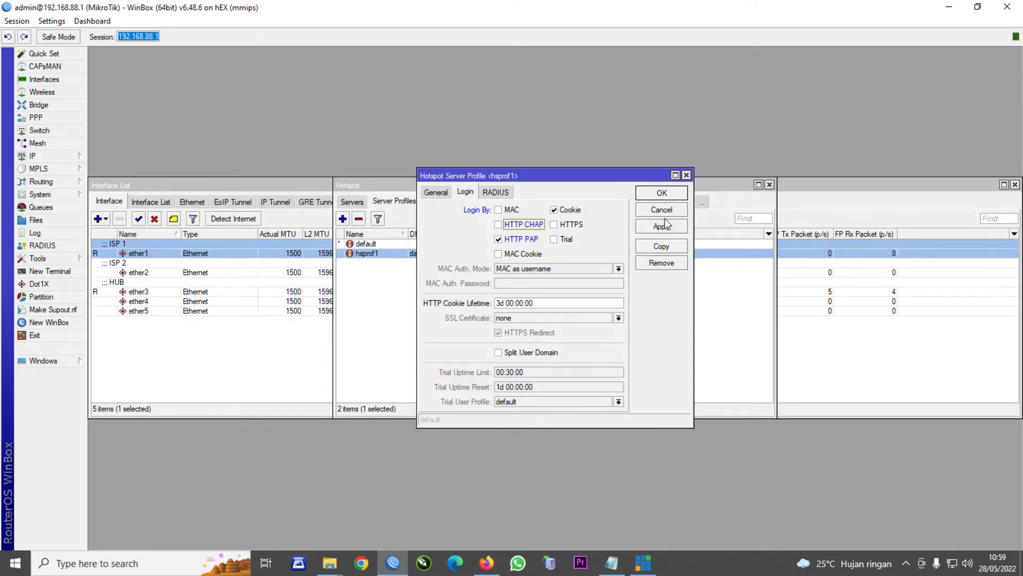
click(662, 193)
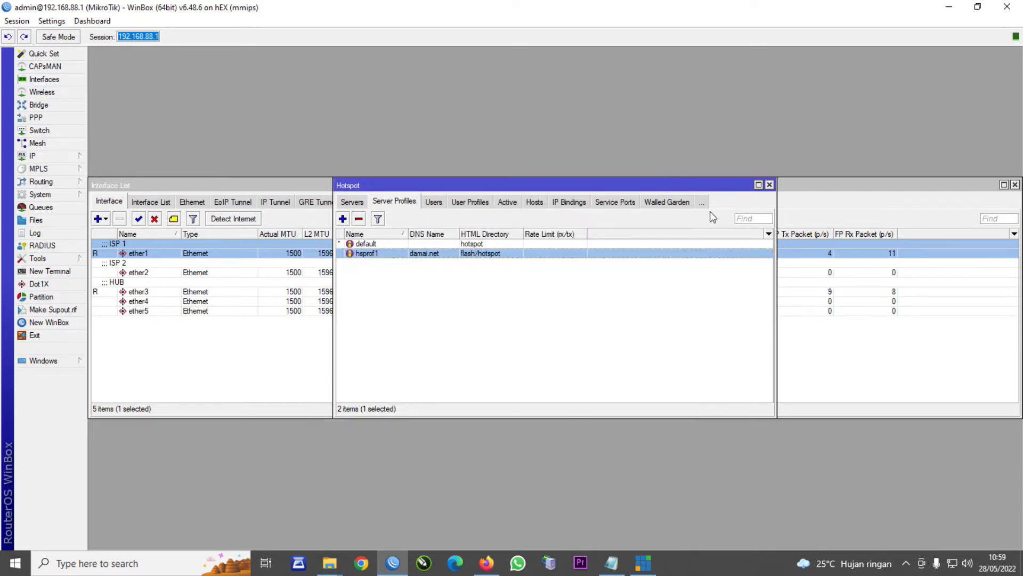
- Close the Hotspot window, bring up vMix, and mute input 3's audio
click(769, 185)
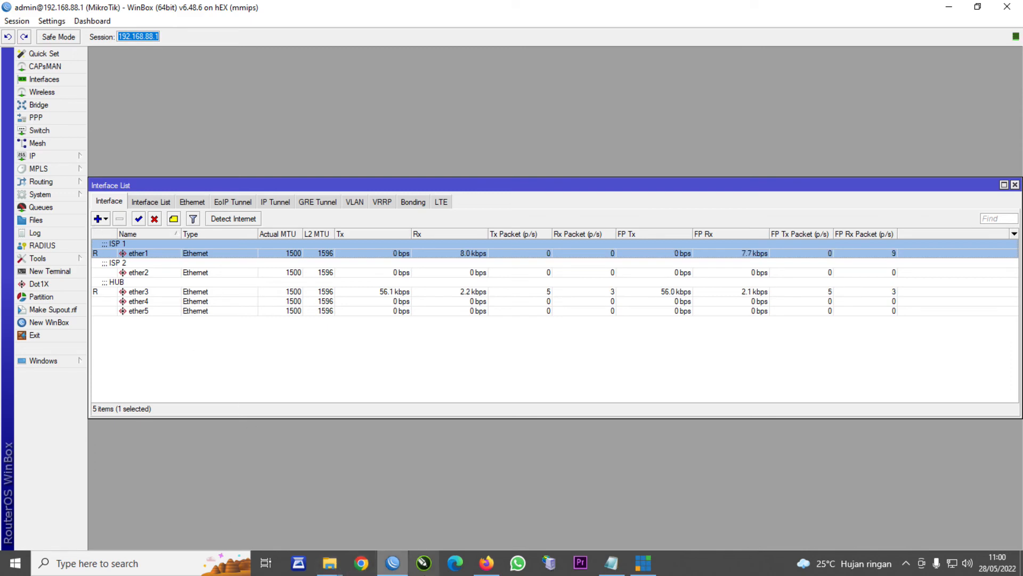
click(642, 562)
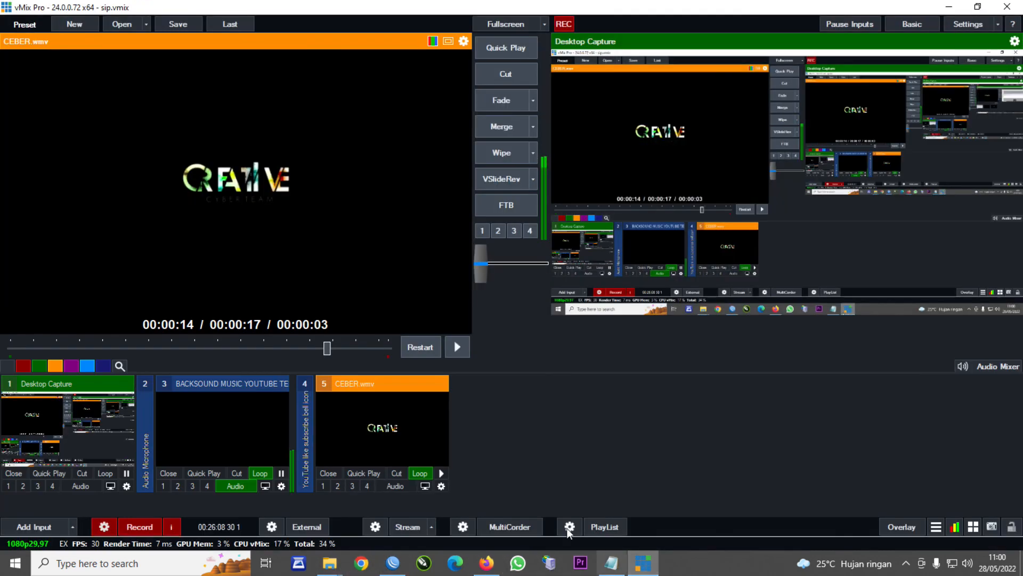
click(230, 482)
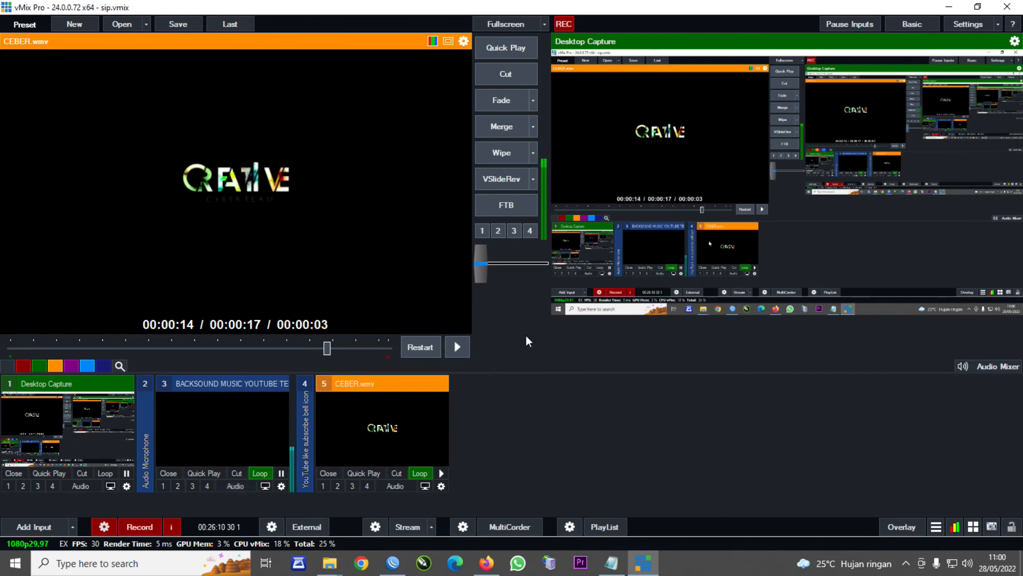